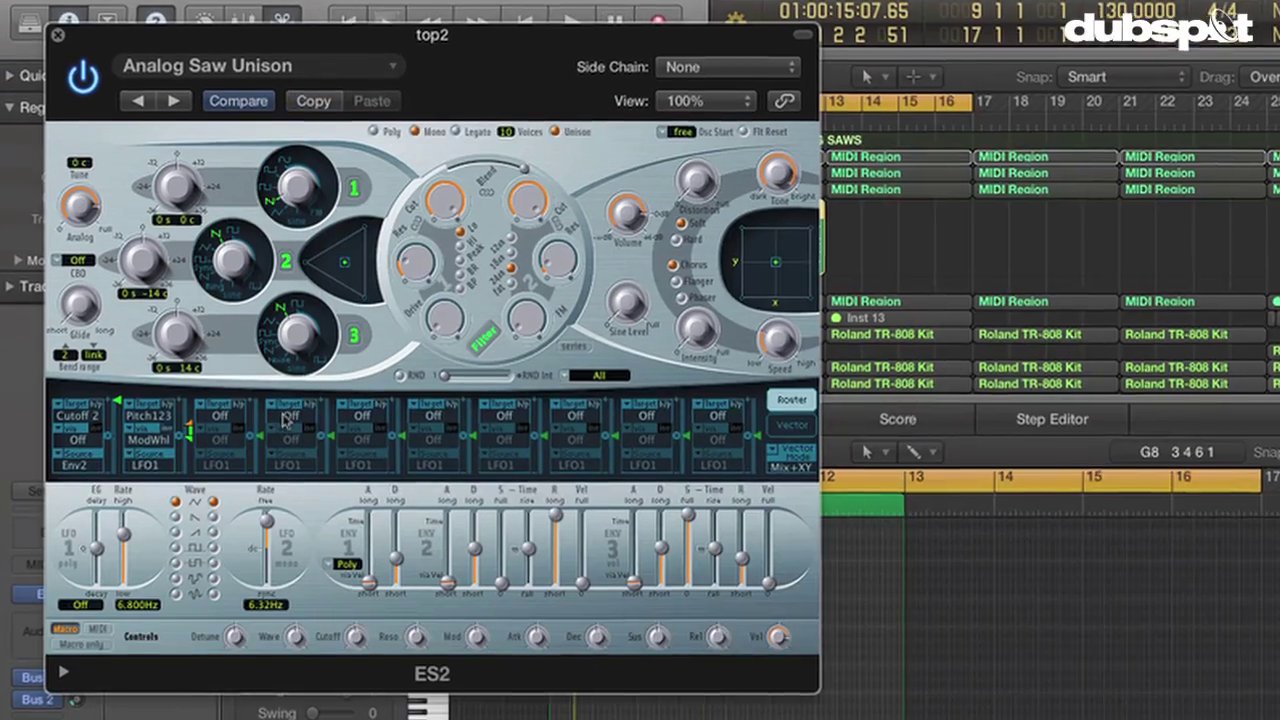
- Route an ES2 modulation slot to Pitch123, reorder the mid2 layer, and play from bar 1
{"action": "left_click", "coordinate": [287, 415]}
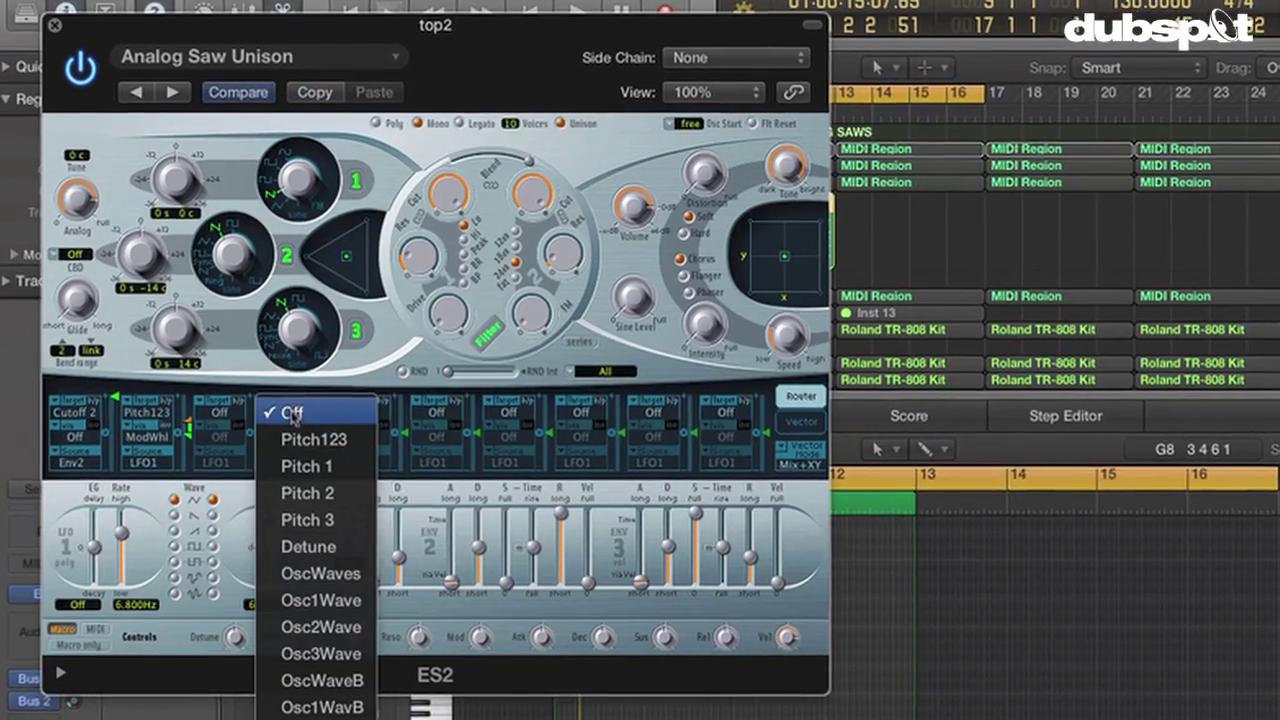
{"action": "left_click", "coordinate": [290, 437]}
{"action": "left_click", "coordinate": [293, 457]}
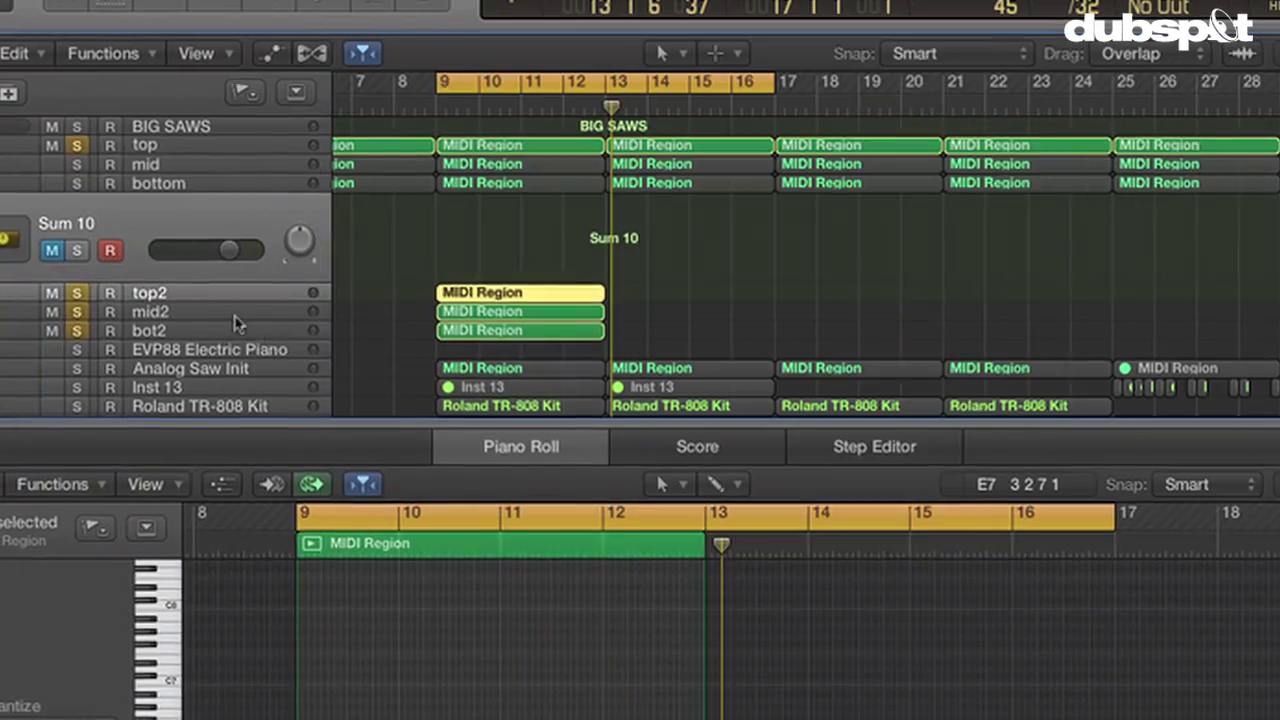
{"action": "left_click_drag", "start_coordinate": [212, 316], "coordinate": [240, 243]}
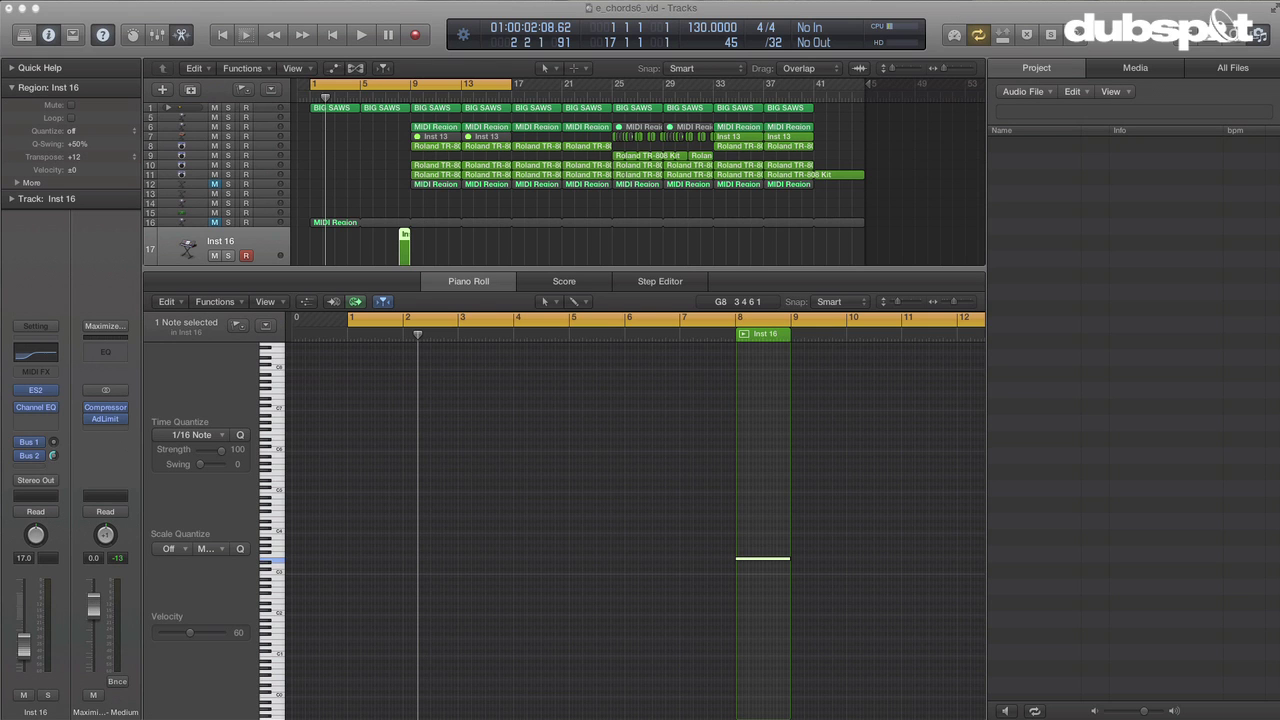
{"action": "key", "text": "space"}
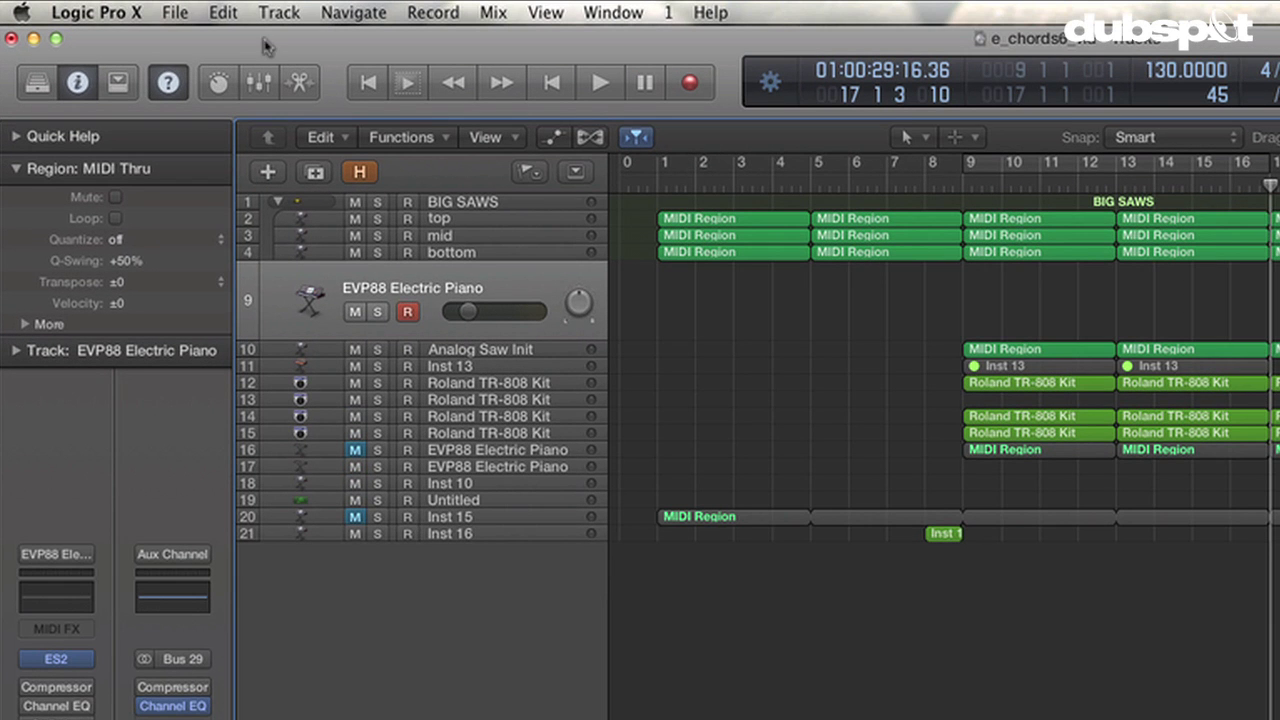
{"action": "left_click", "coordinate": [118, 10]}
{"action": "mouse_move", "coordinate": [143, 76]}
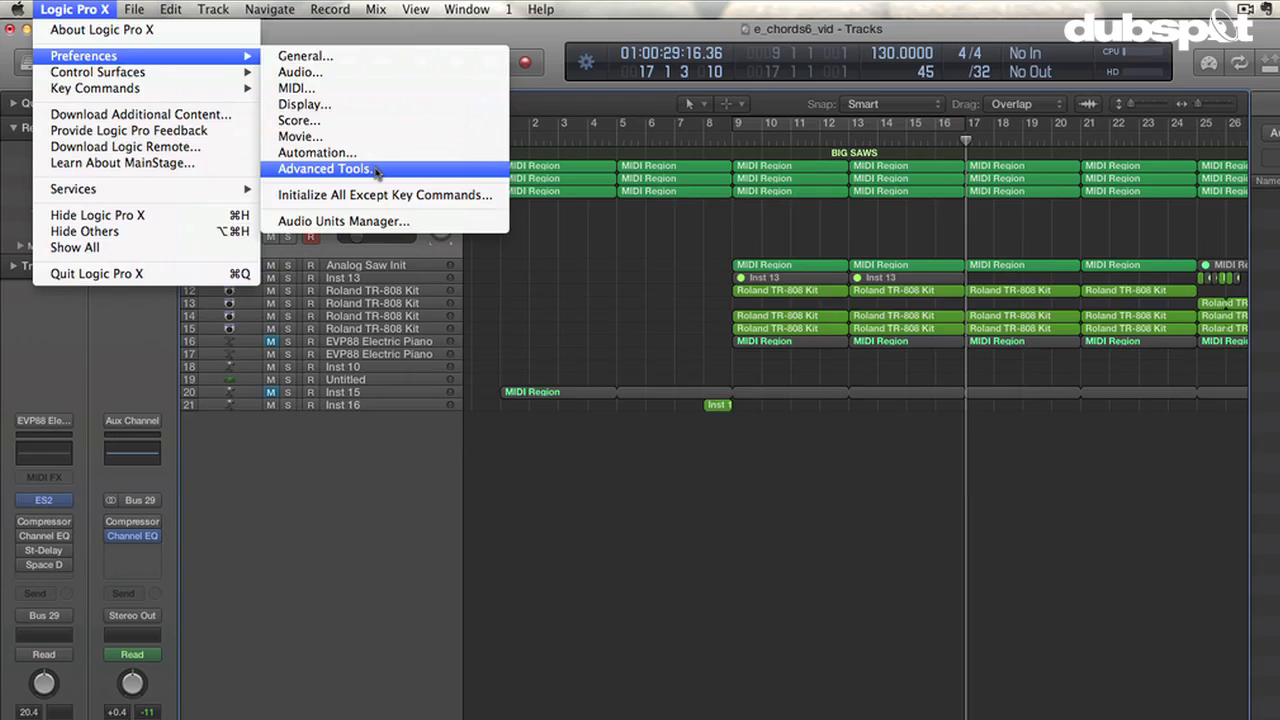
{"action": "left_click", "coordinate": [431, 222]}
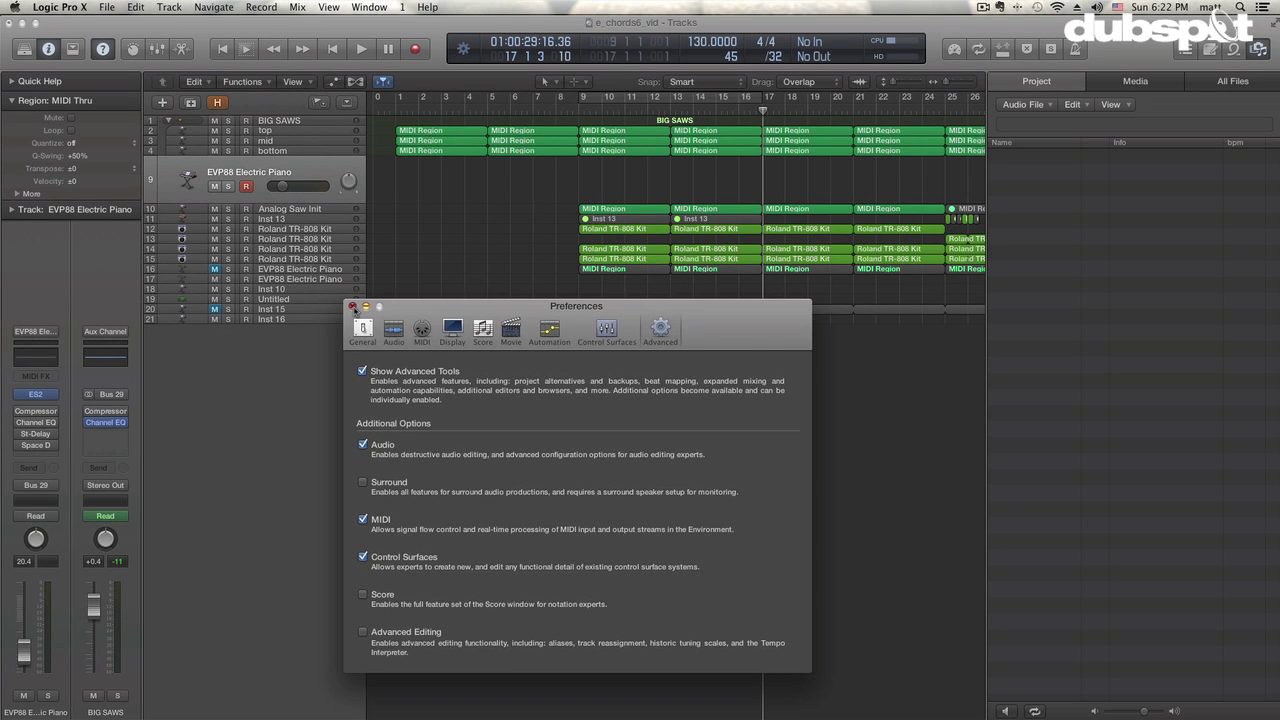
{"action": "left_click", "coordinate": [226, 115]}
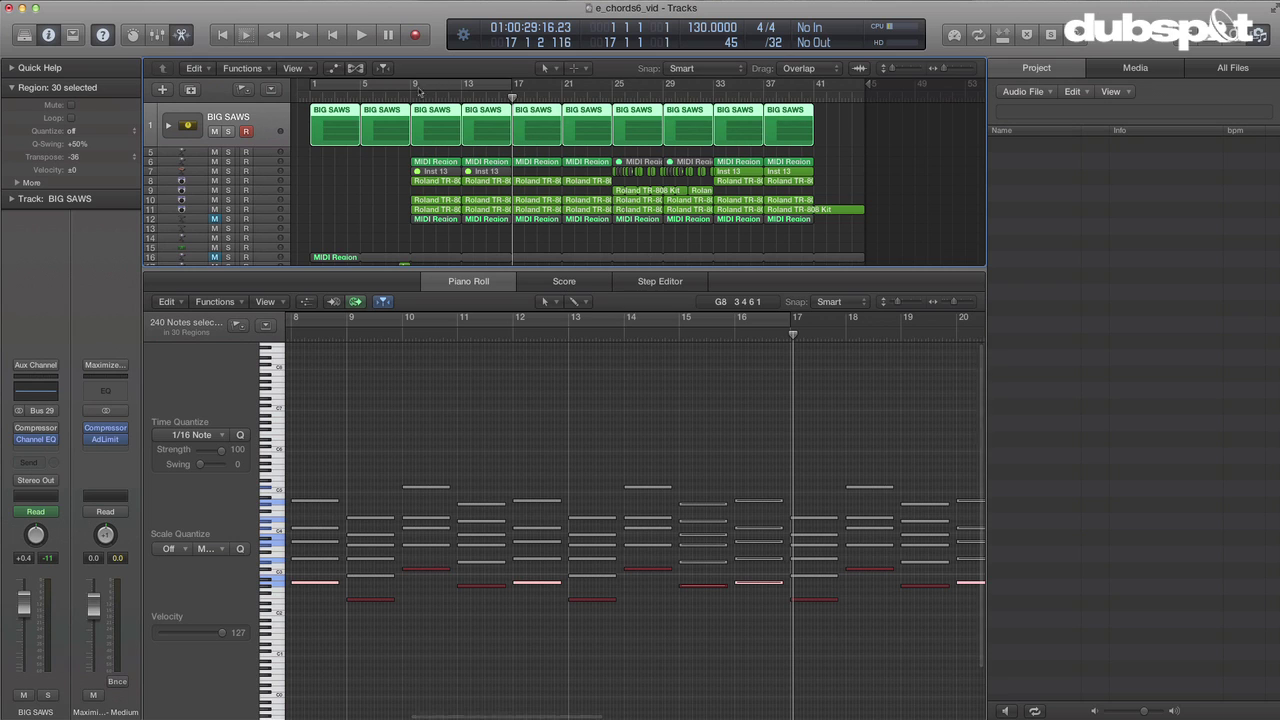
- Select the BIG SAWS regions, cycle bars 9–17, solo them, and start the loop
{"action": "left_click", "coordinate": [410, 88]}
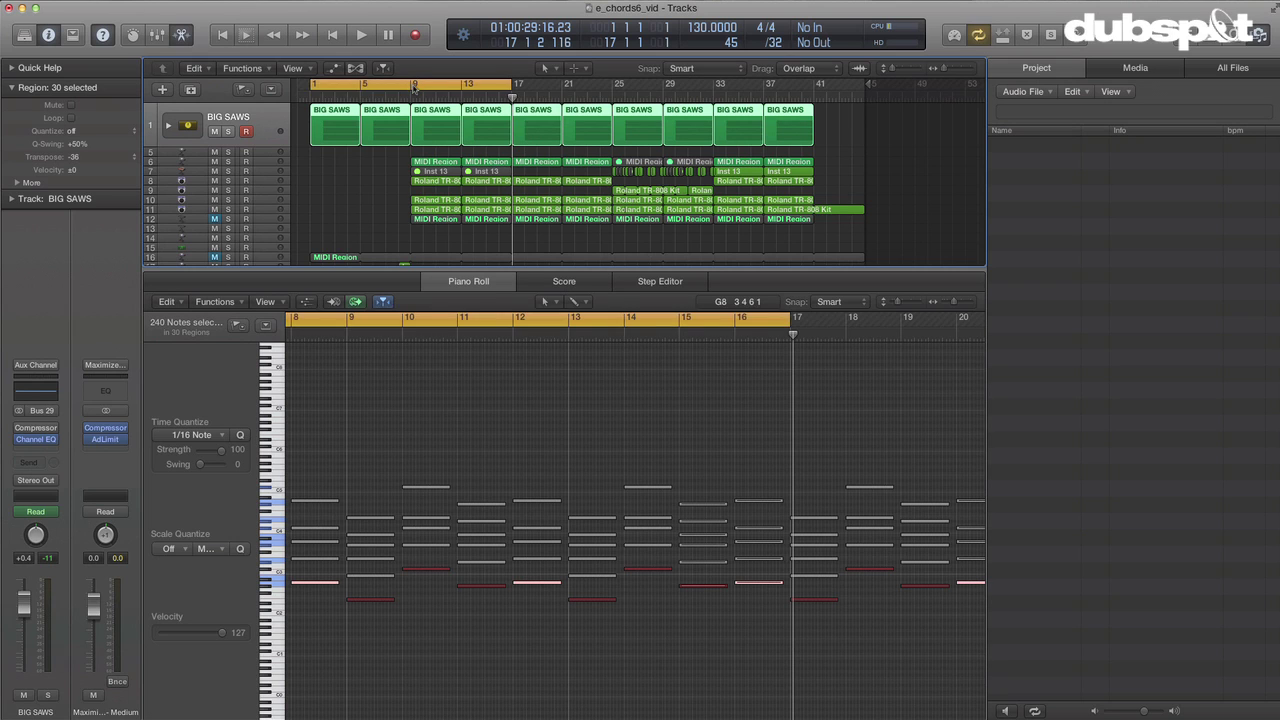
{"action": "left_click_drag", "start_coordinate": [413, 88], "coordinate": [512, 88]}
{"action": "key", "text": "ctrl+s"}
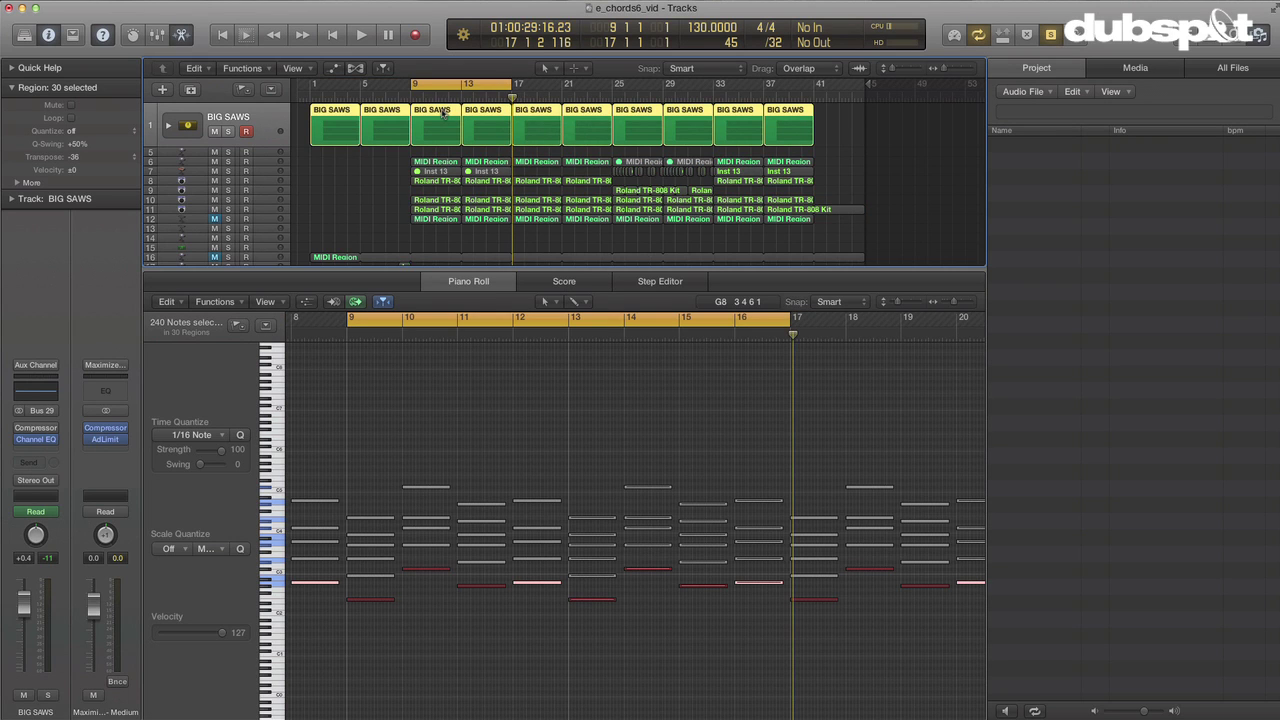
{"action": "key", "text": "space"}
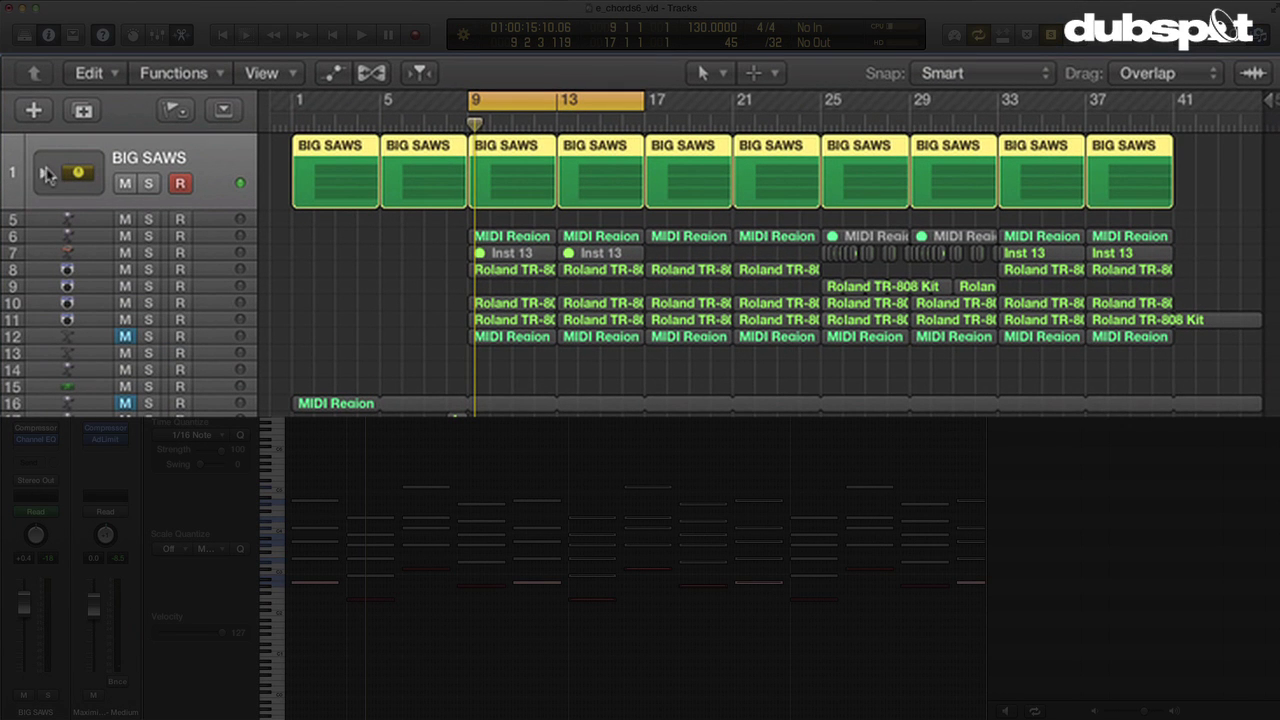
- Expand the BIG SAWS stack with taller lanes, a horizontal zoom and a wider track list
{"action": "left_click", "coordinate": [44, 173]}
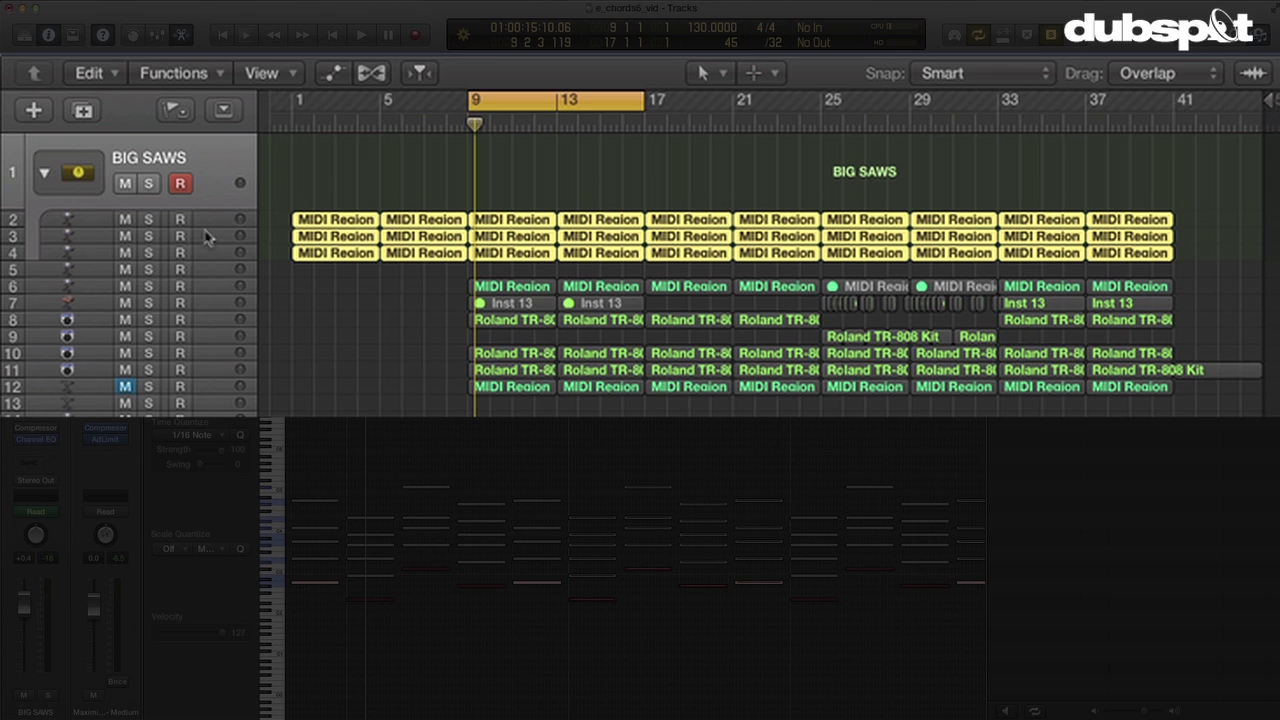
{"action": "key", "text": "z"}
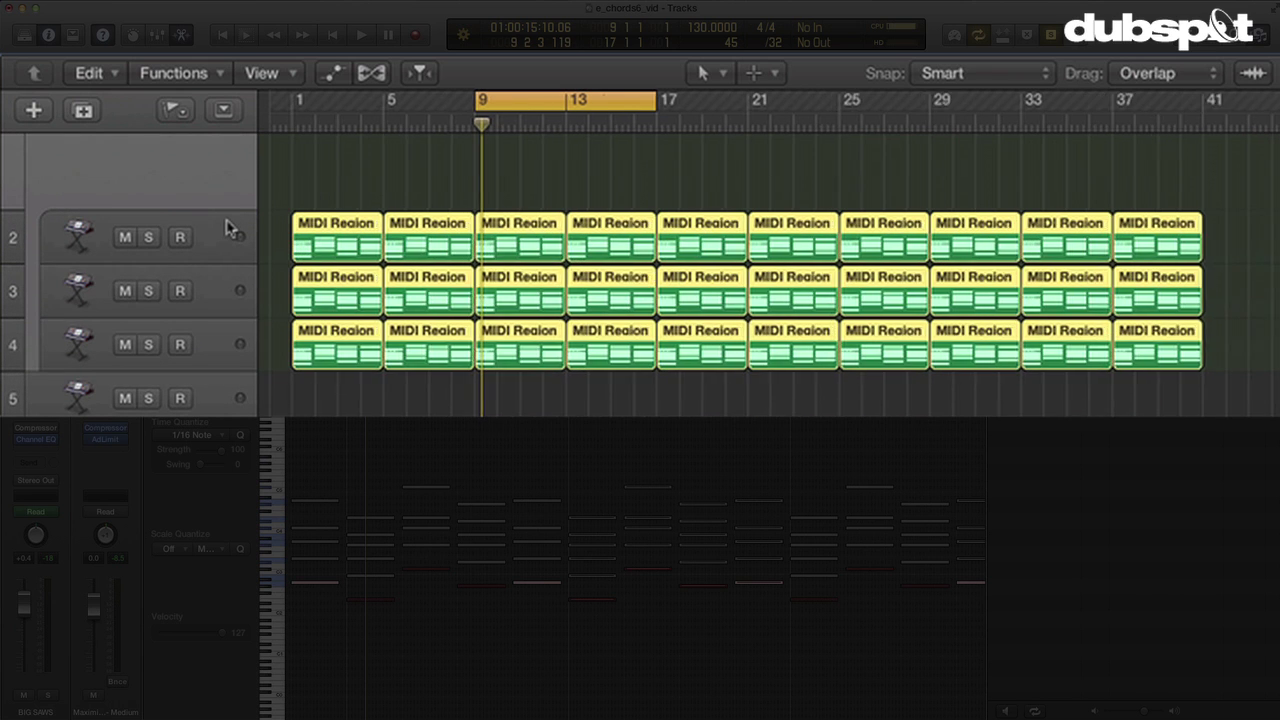
{"action": "key", "text": "super+Right"}
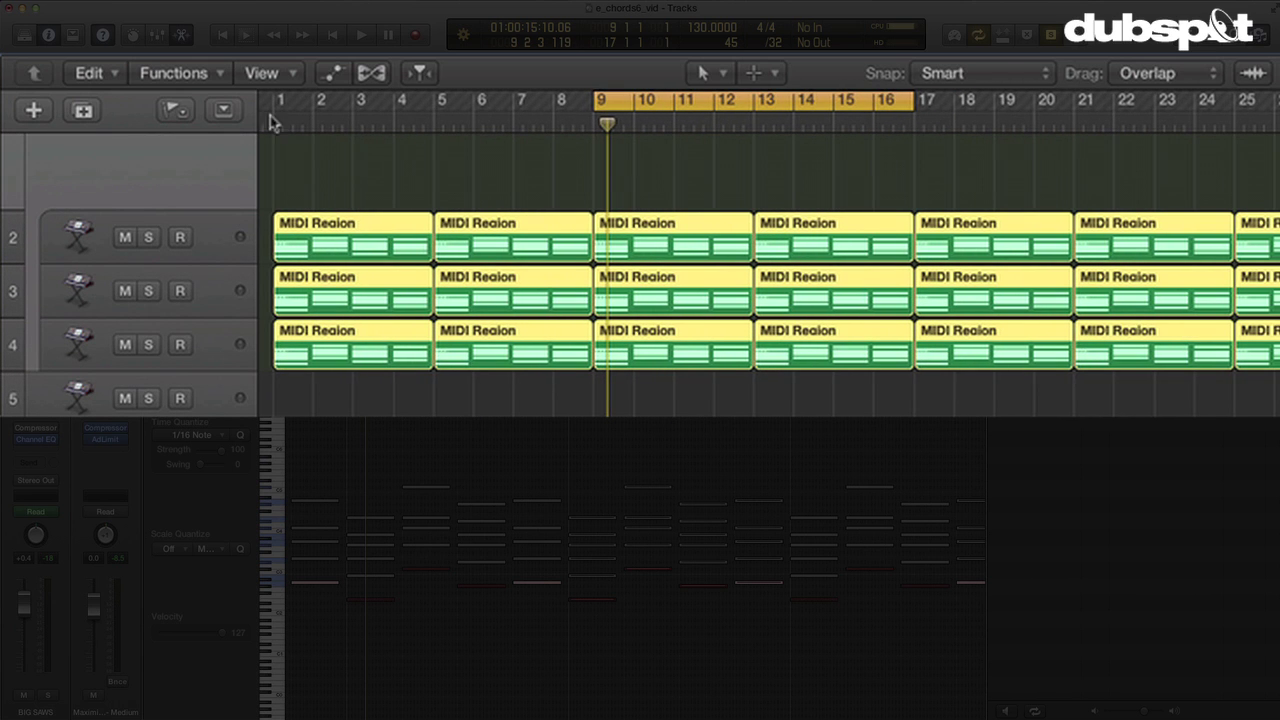
{"action": "left_click_drag", "start_coordinate": [262, 108], "coordinate": [395, 125]}
- Audition the loop on the top, mid and bottom saw layers in turn, then reselect top
{"action": "left_click", "coordinate": [303, 268]}
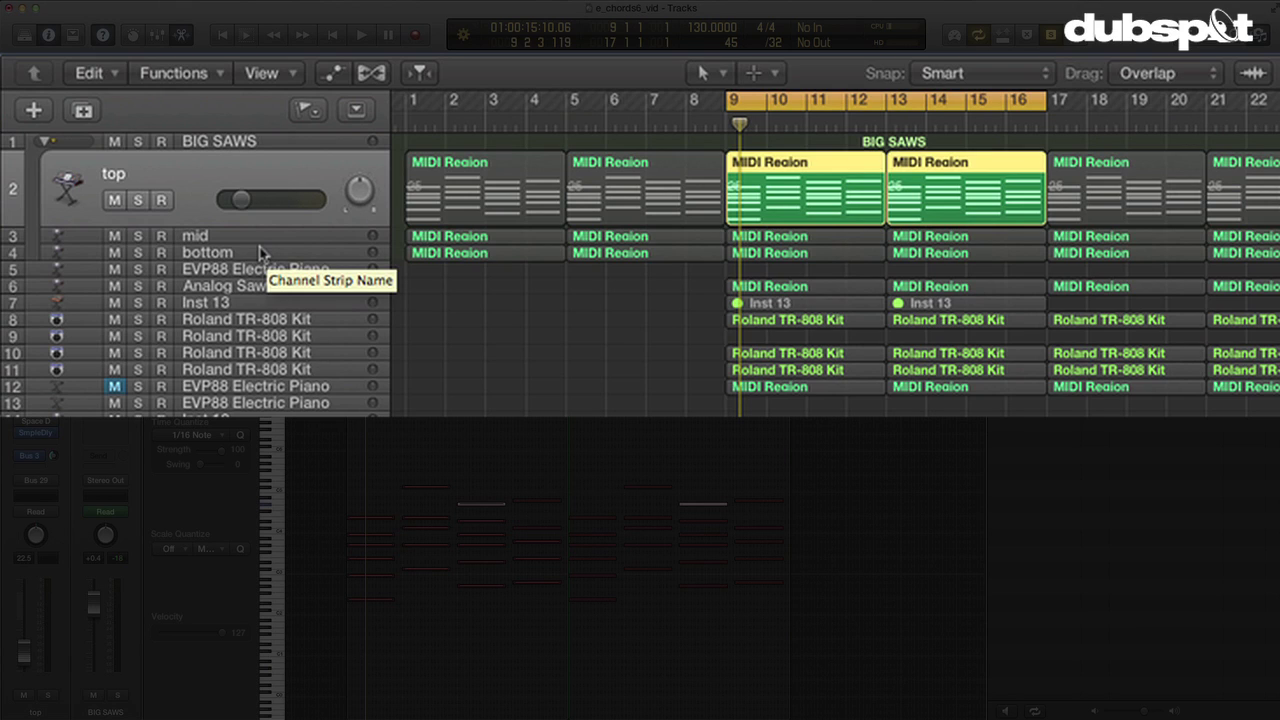
{"action": "key", "text": "space"}
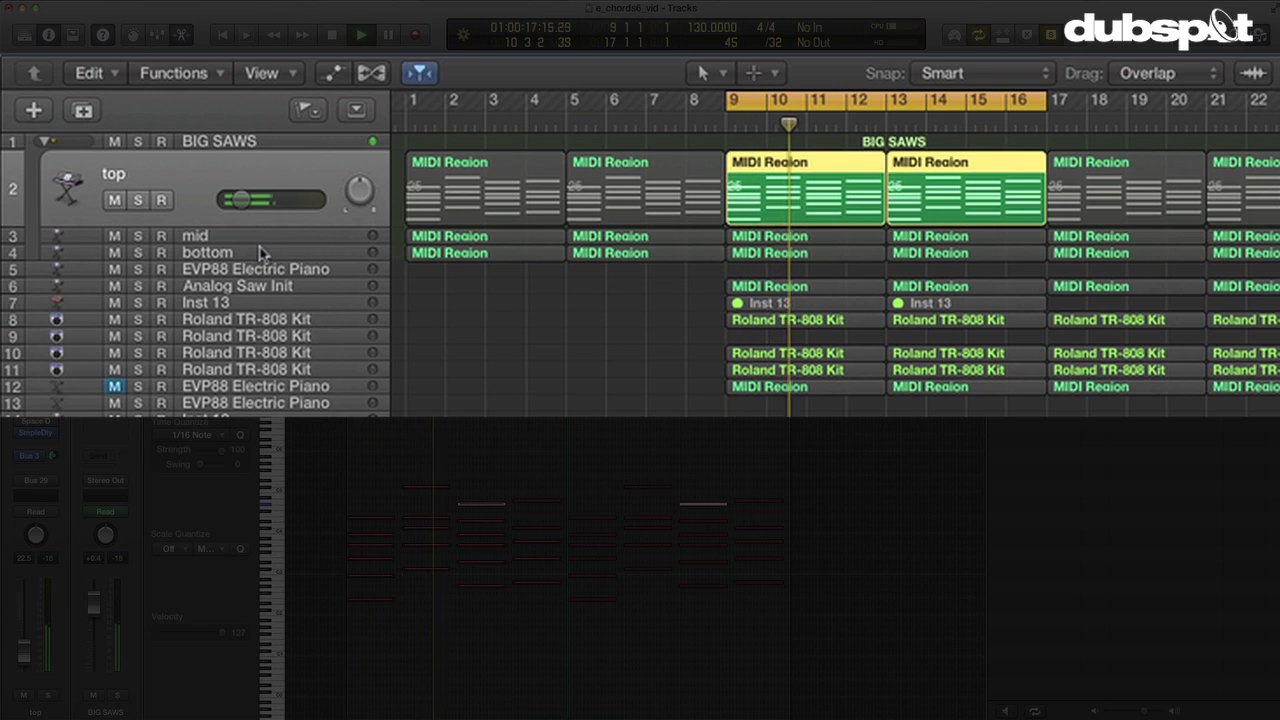
{"action": "key", "text": "space"}
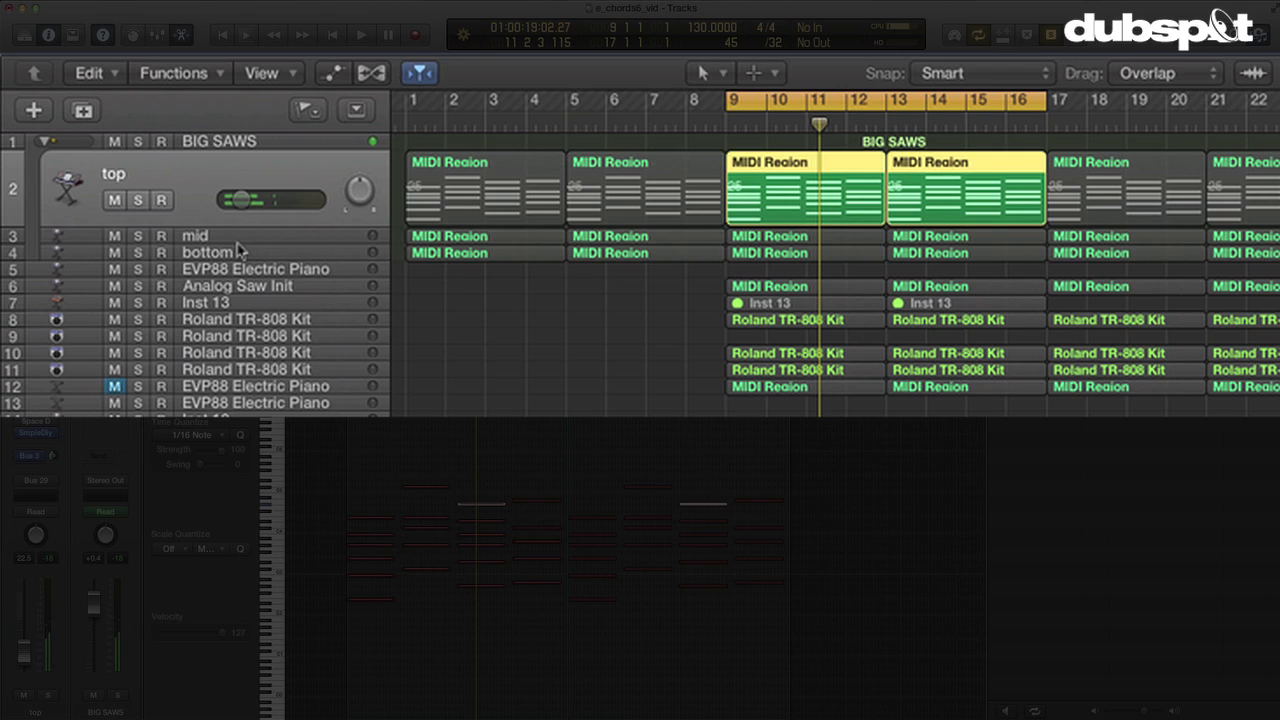
{"action": "left_click", "coordinate": [246, 238]}
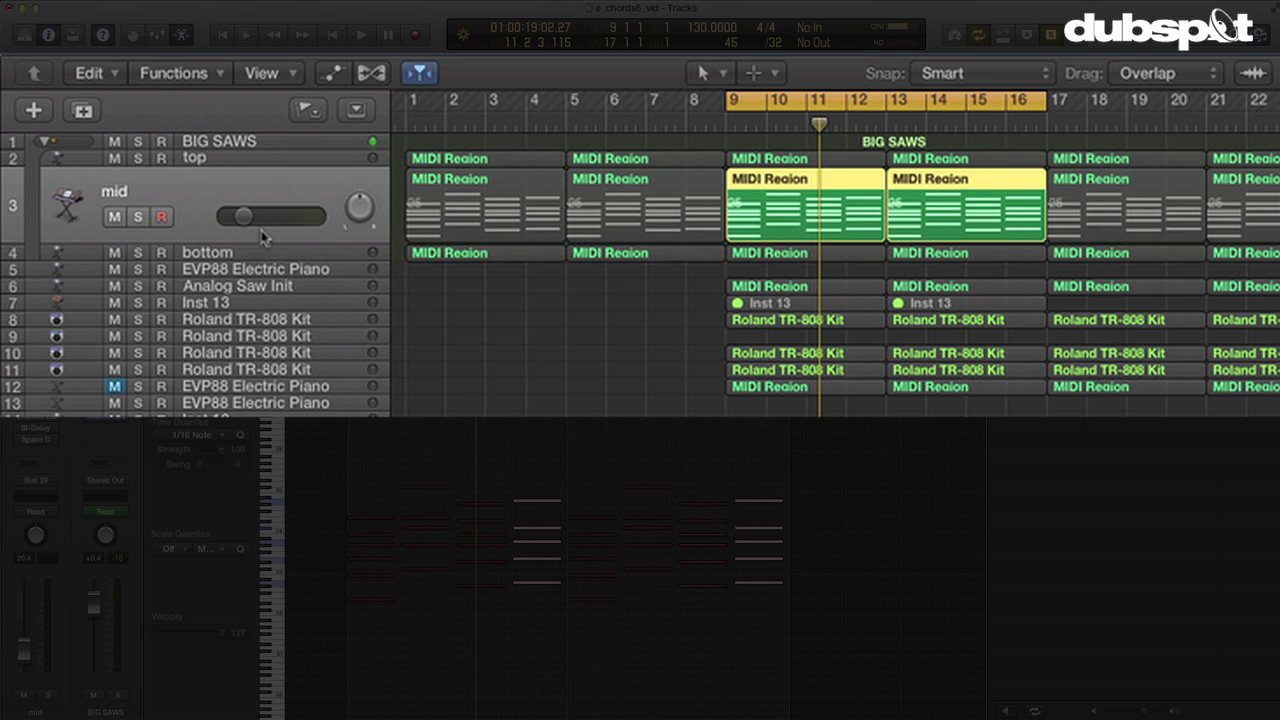
{"action": "key", "text": "space"}
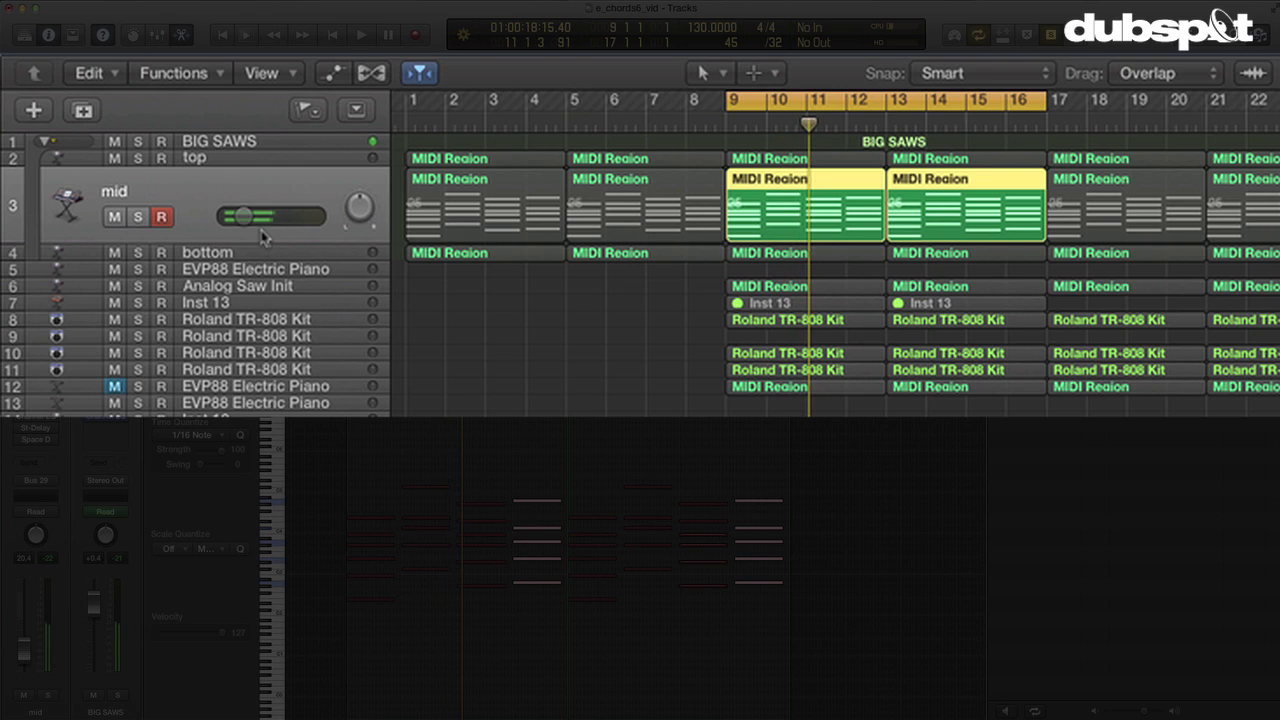
{"action": "left_click", "coordinate": [258, 251]}
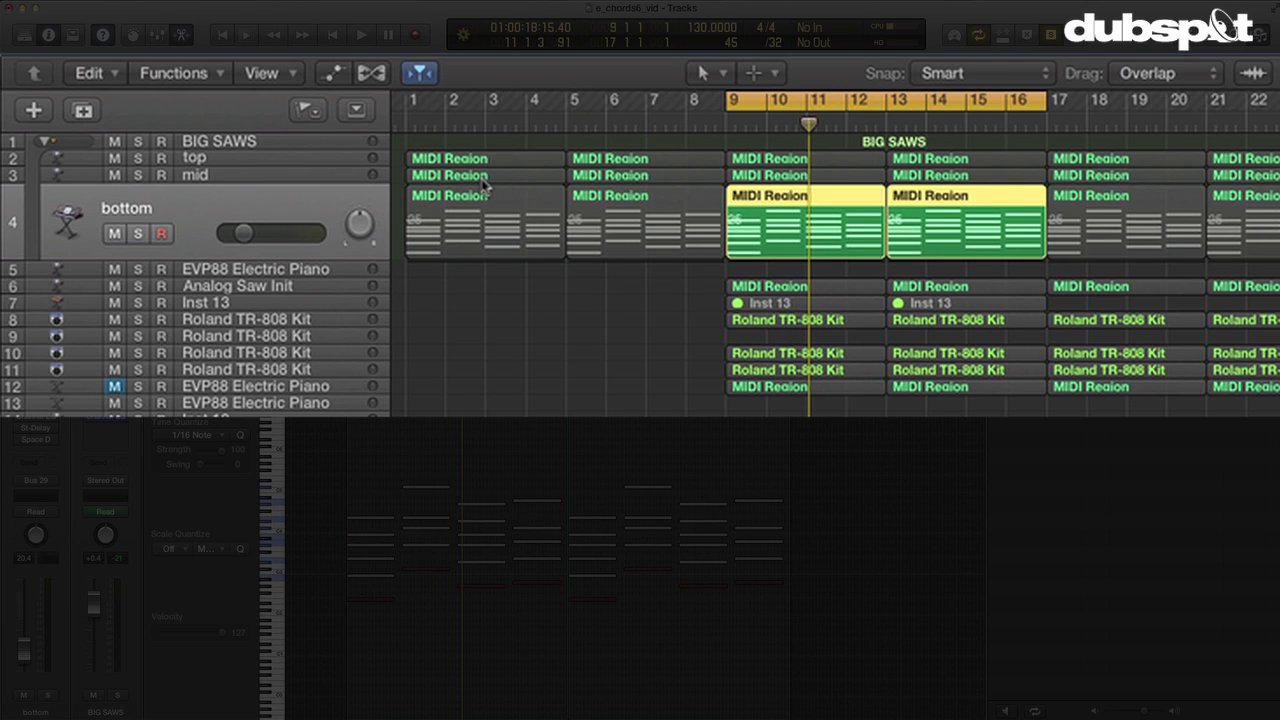
{"action": "key", "text": "space"}
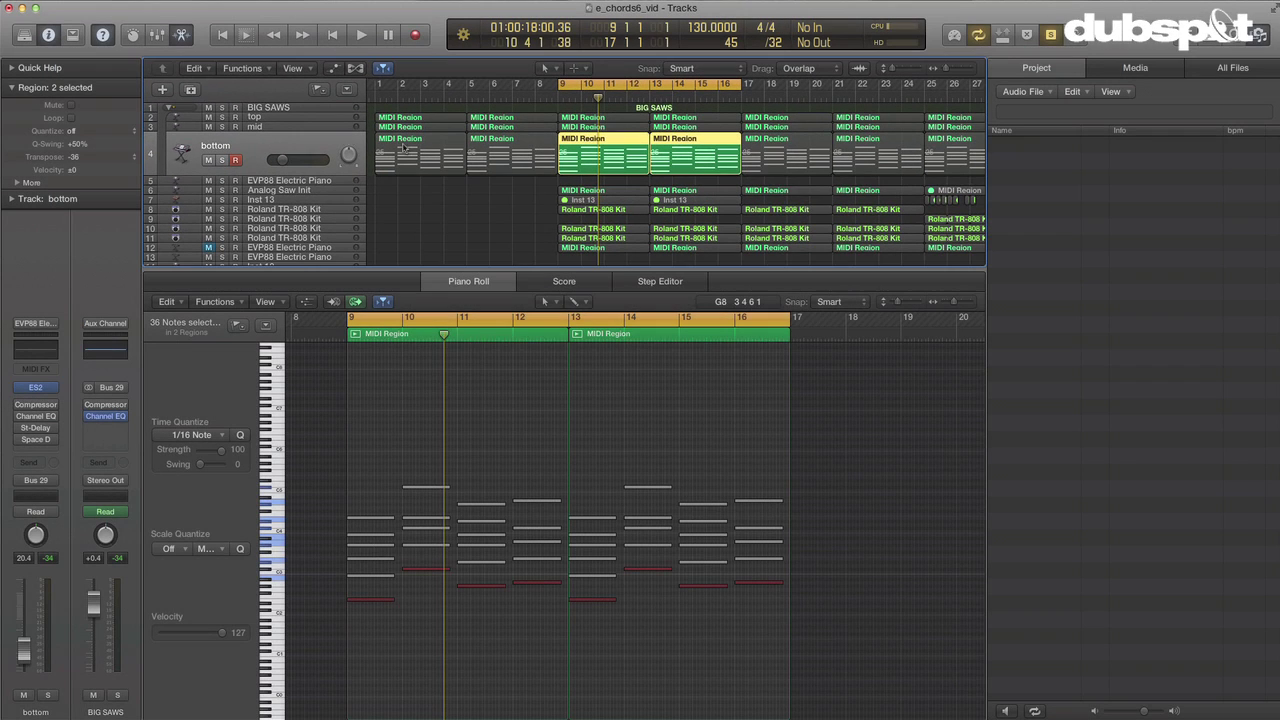
{"action": "left_click", "coordinate": [256, 118]}
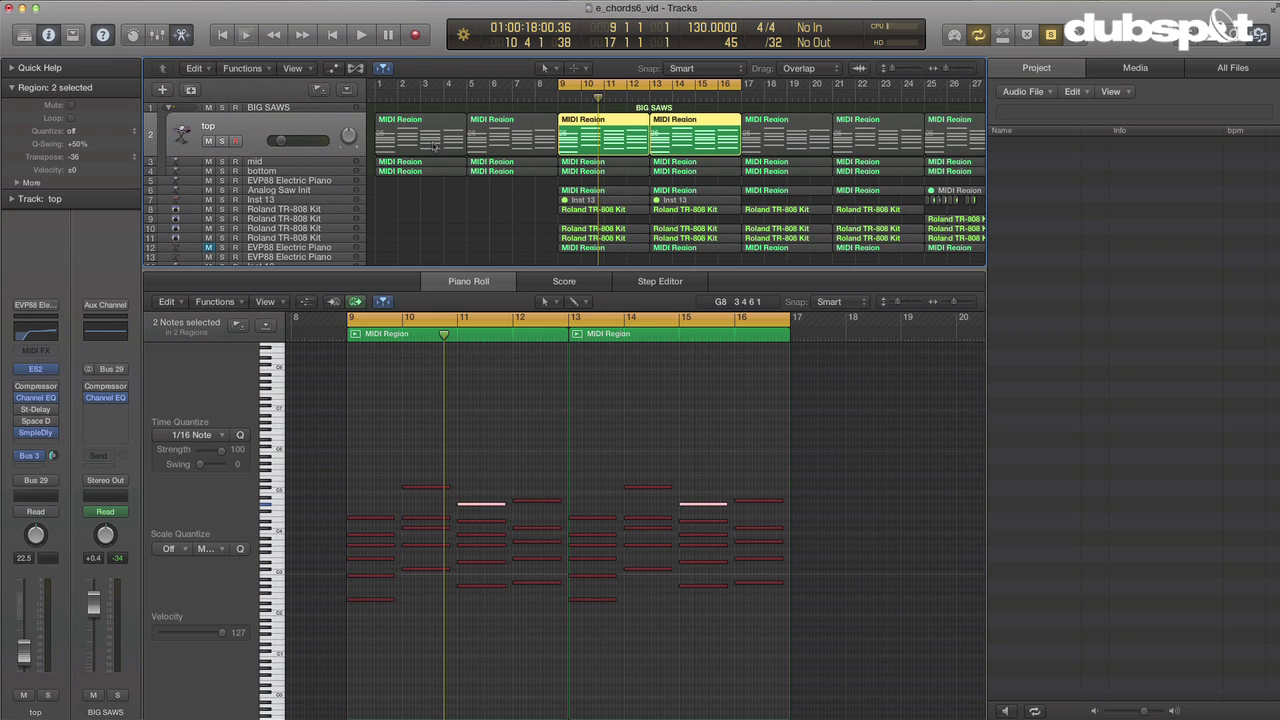
{"action": "scroll", "coordinate": [526, 156], "scroll_direction": "down", "scroll_amount": 1}
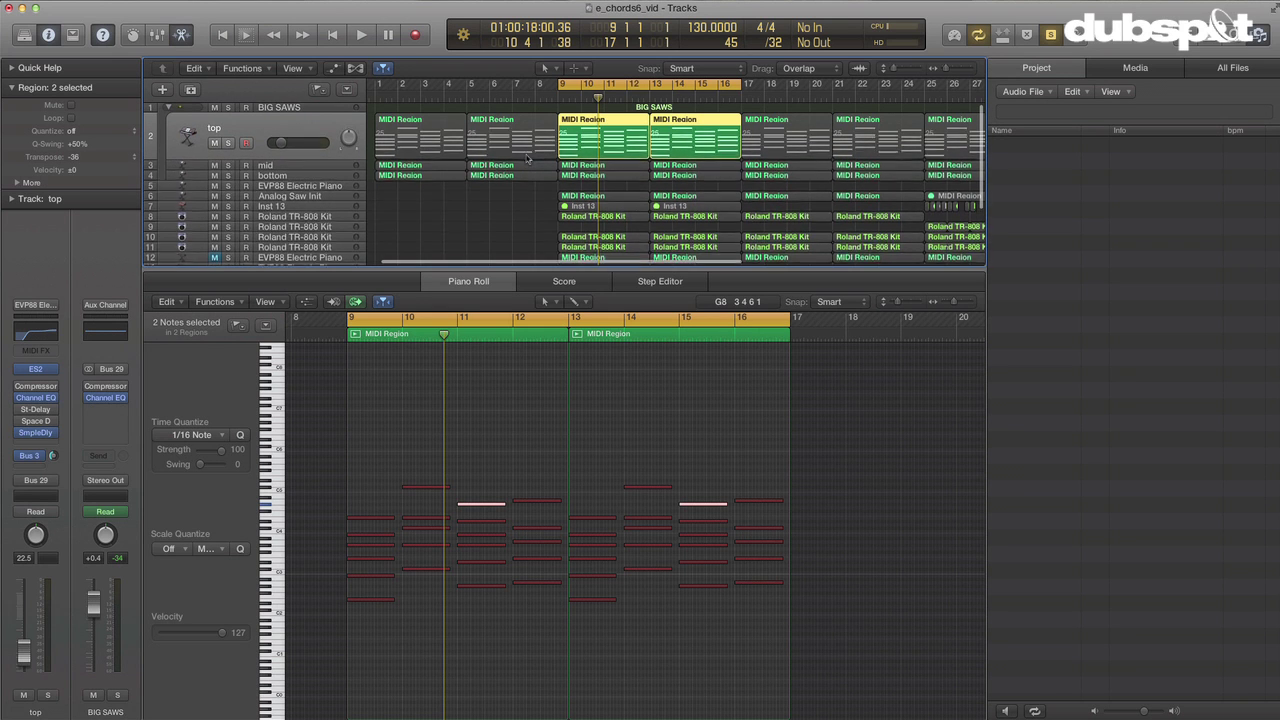
- Create a new software instrument track
{"action": "scroll", "coordinate": [527, 157], "scroll_direction": "down", "scroll_amount": 3}
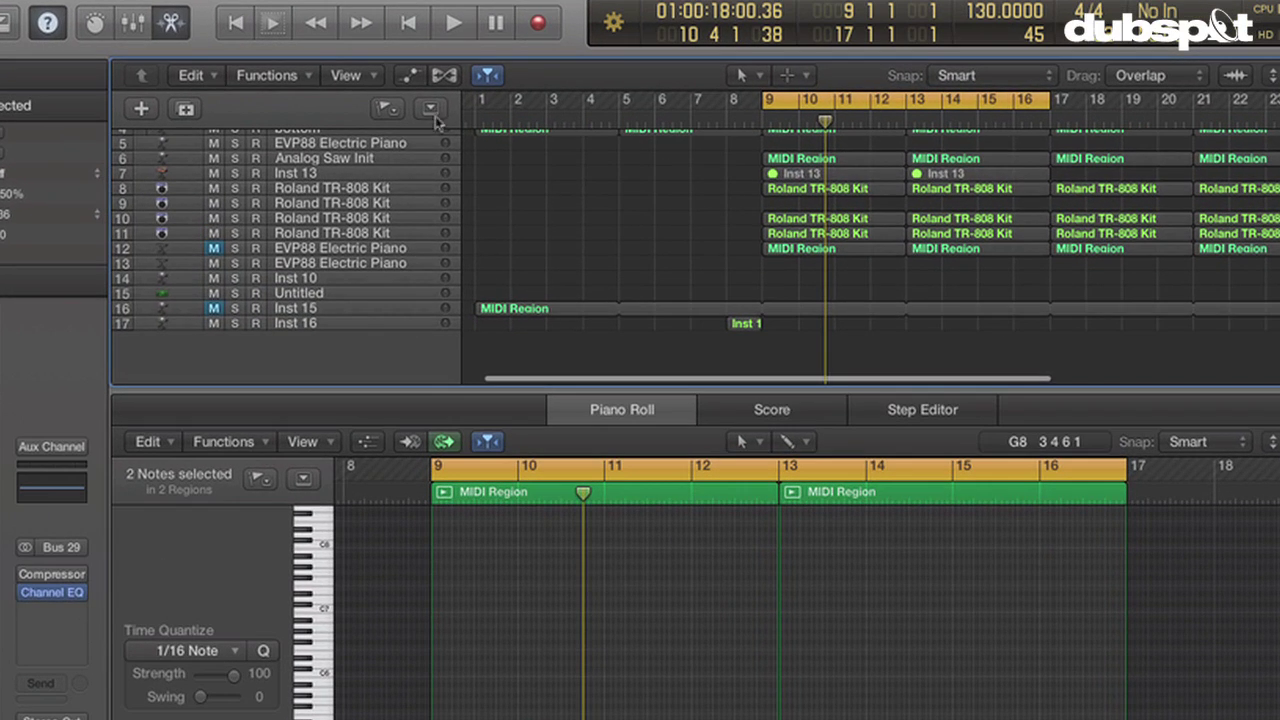
{"action": "left_click", "coordinate": [141, 108]}
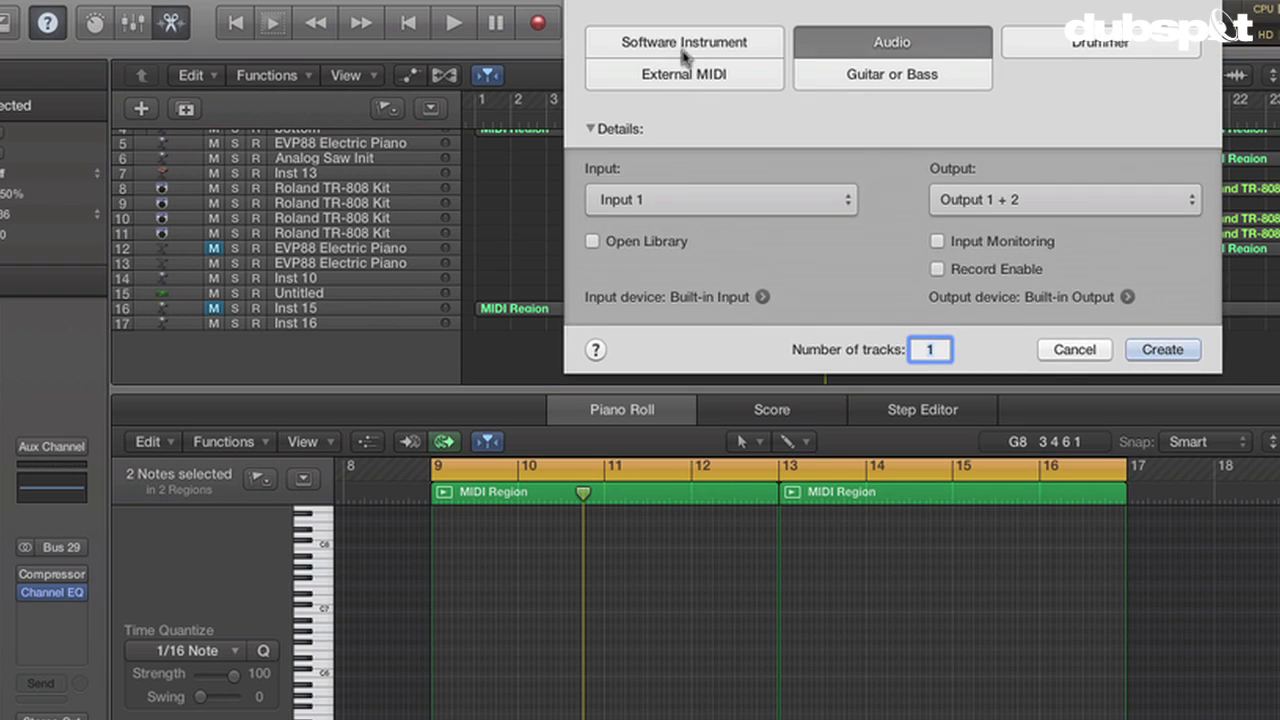
{"action": "left_click", "coordinate": [684, 48]}
{"action": "left_click", "coordinate": [1165, 293]}
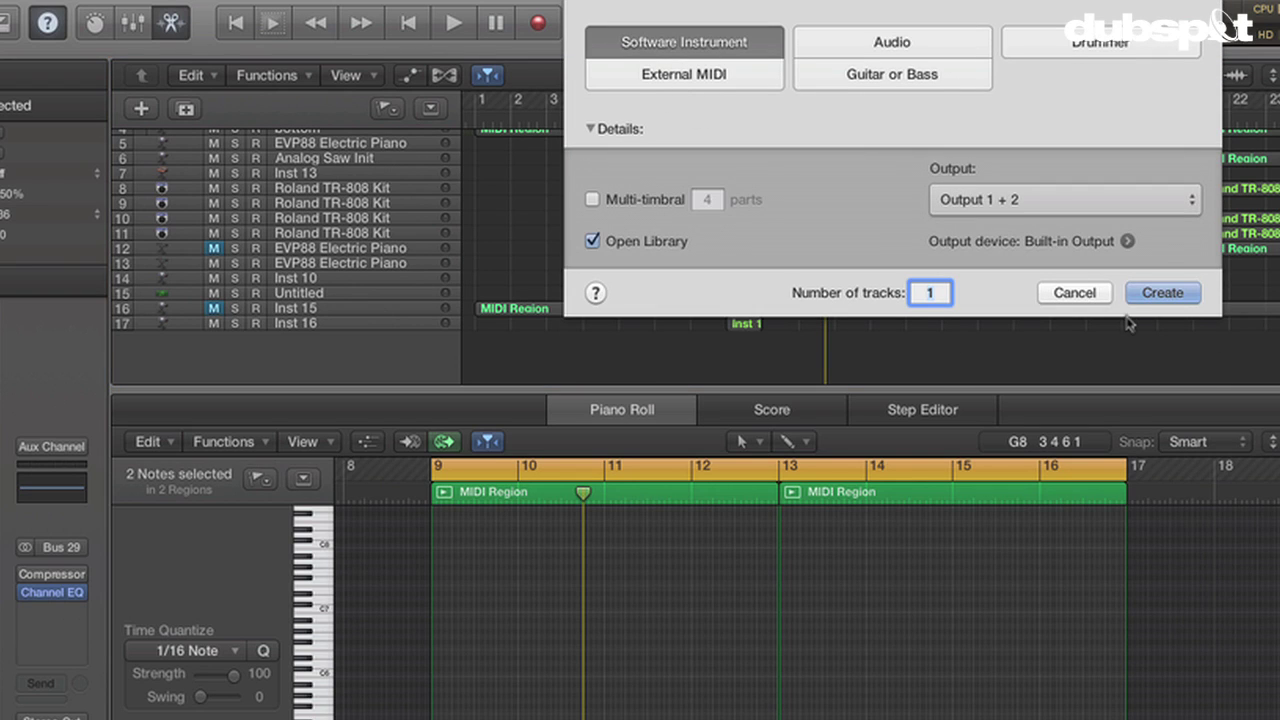
- Load a stereo ES2 synthesizer into the new track's Instrument slot
{"action": "scroll", "coordinate": [706, 235], "scroll_direction": "right", "scroll_amount": 5}
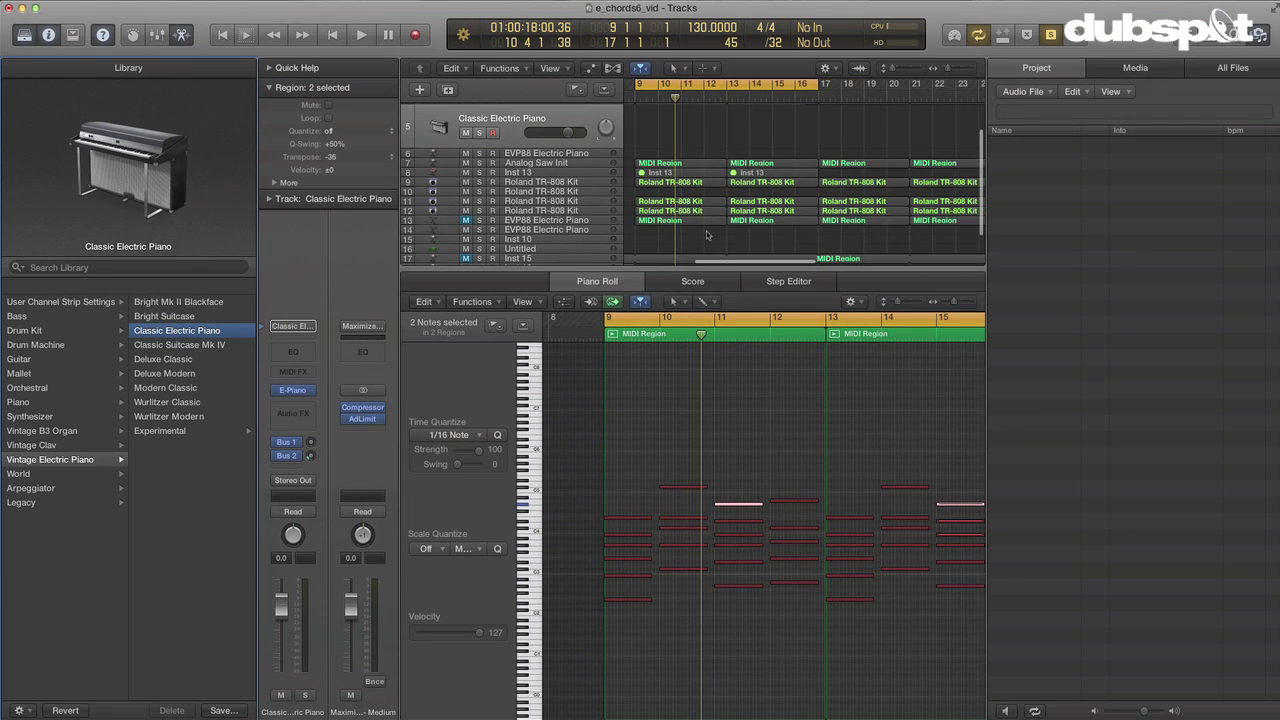
{"action": "mouse_move", "coordinate": [313, 394]}
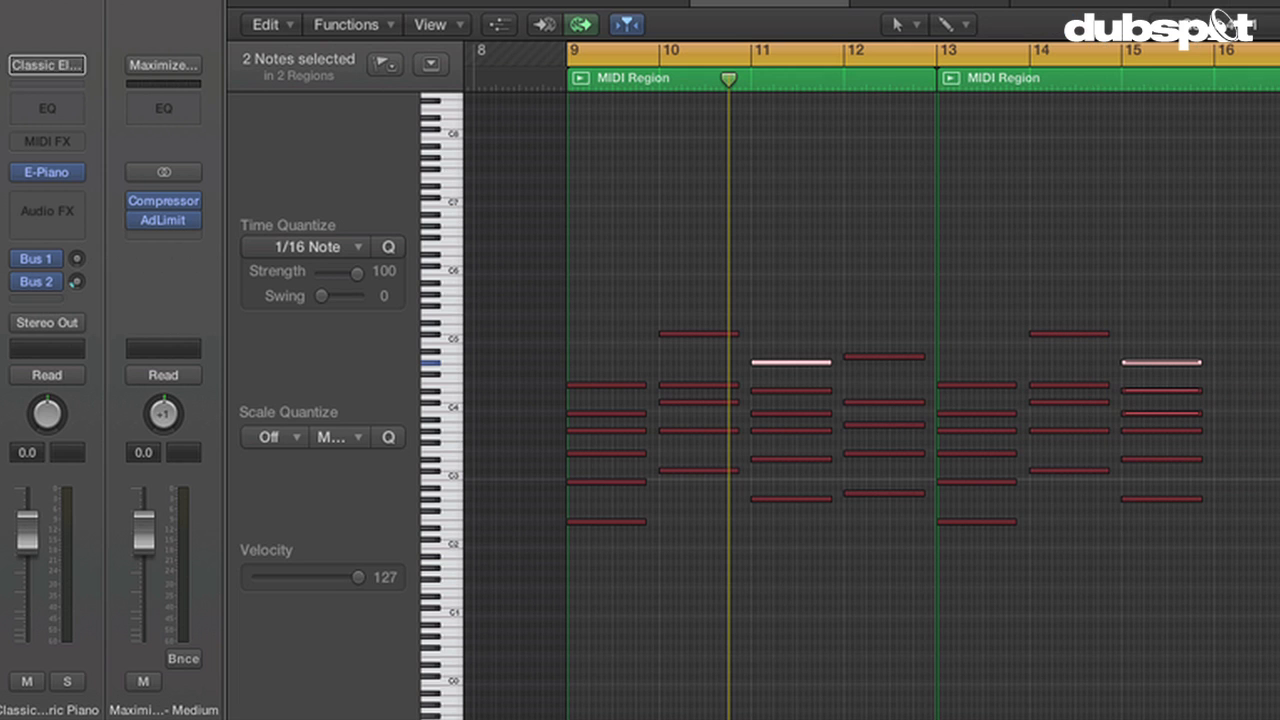
{"action": "left_click", "coordinate": [76, 176]}
{"action": "mouse_move", "coordinate": [200, 350]}
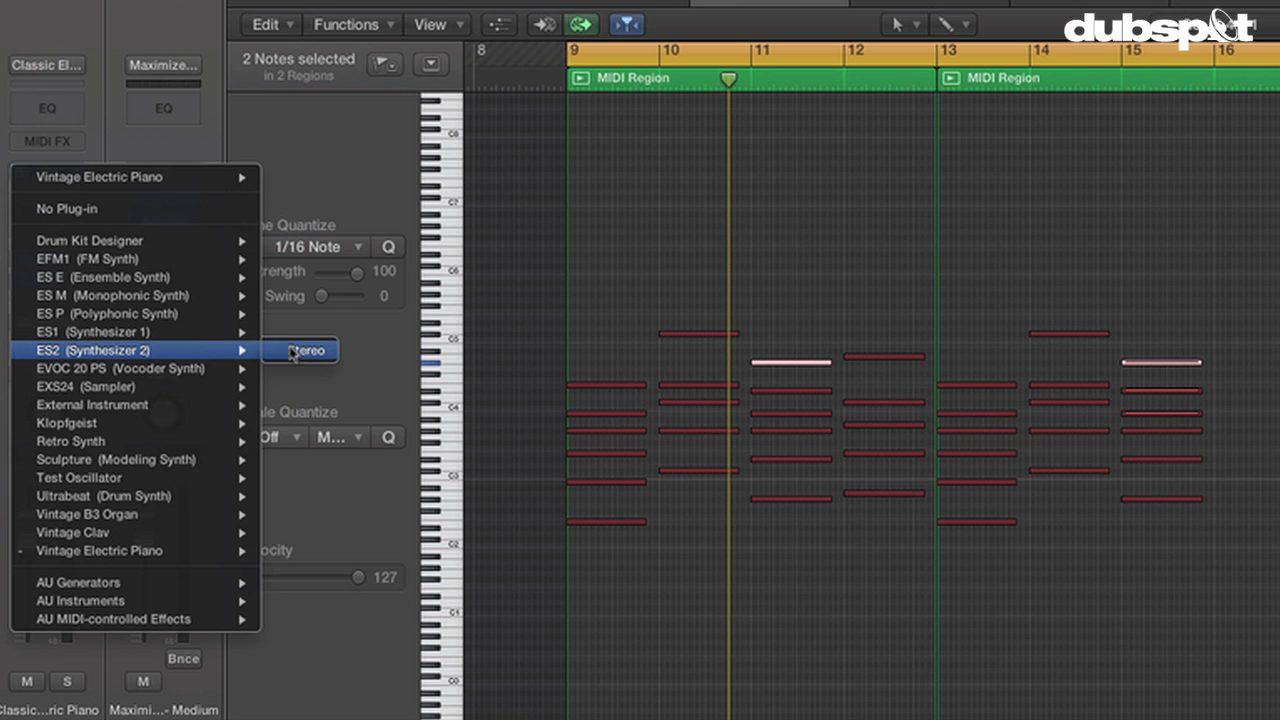
{"action": "left_click", "coordinate": [293, 352]}
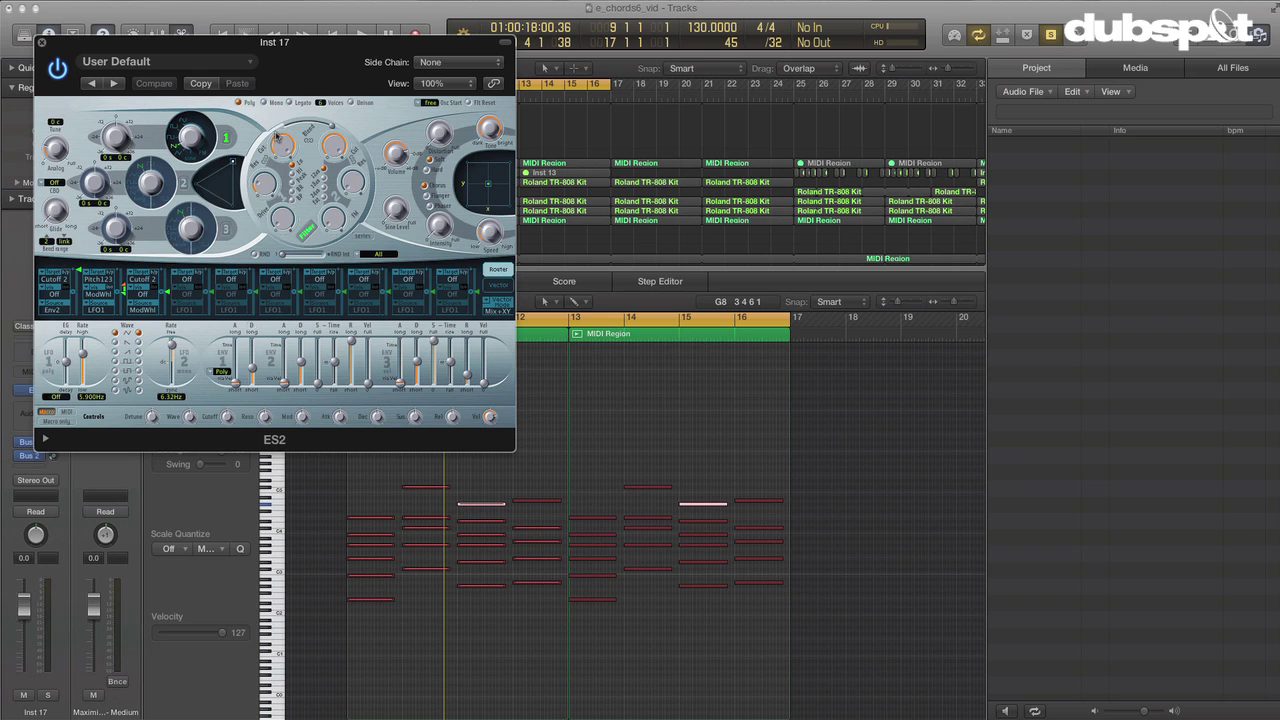
- Load the Tutorial Settings > Analog Saw Unison preset in ES2
{"action": "left_click", "coordinate": [248, 62]}
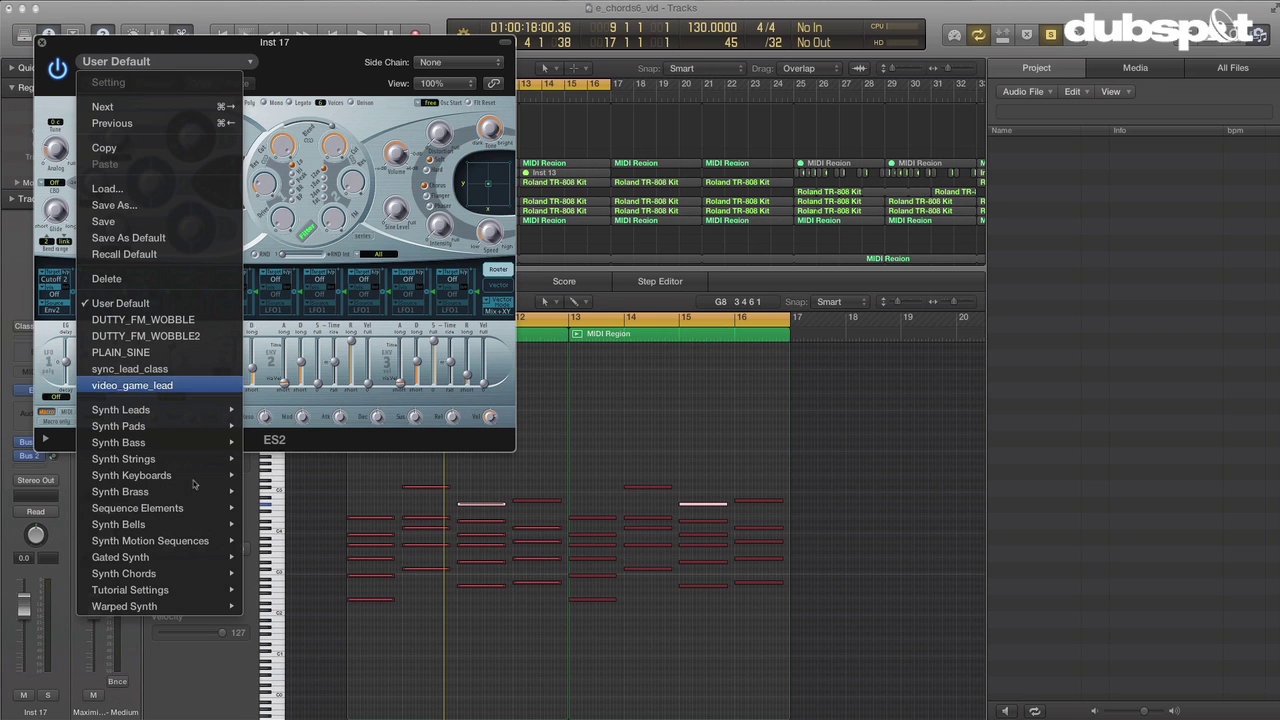
{"action": "mouse_move", "coordinate": [186, 592]}
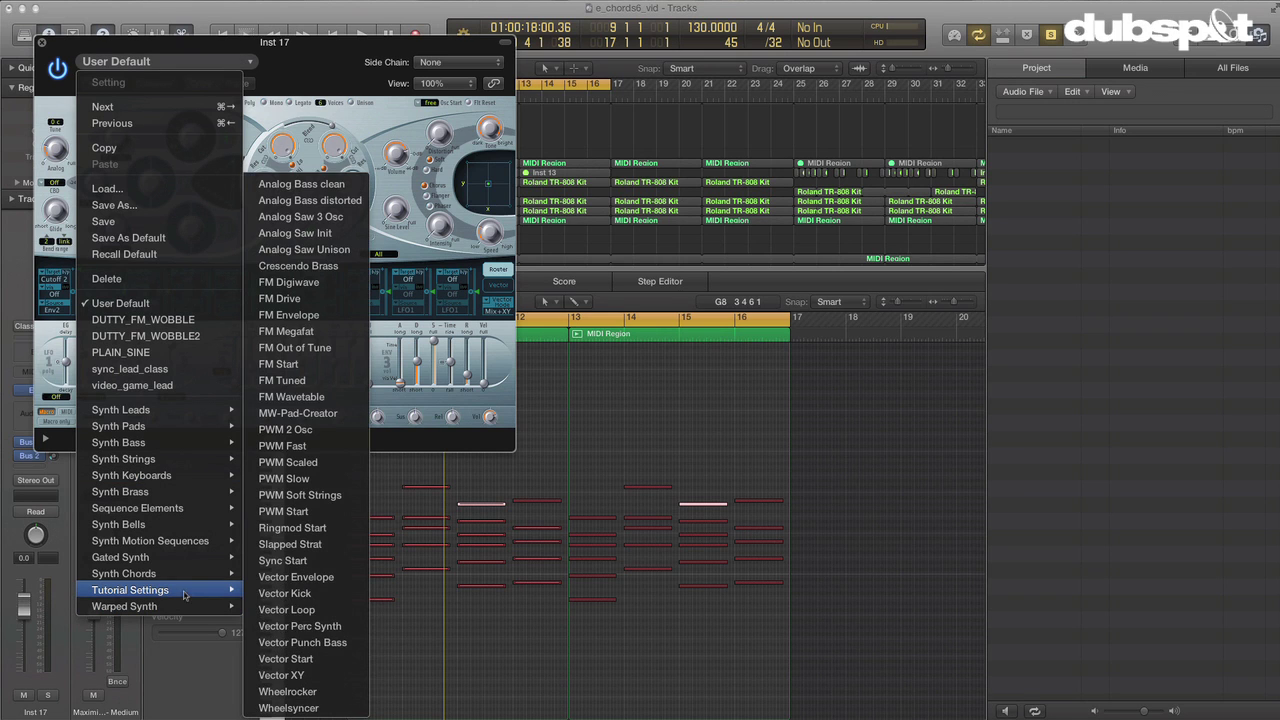
{"action": "left_click", "coordinate": [343, 250]}
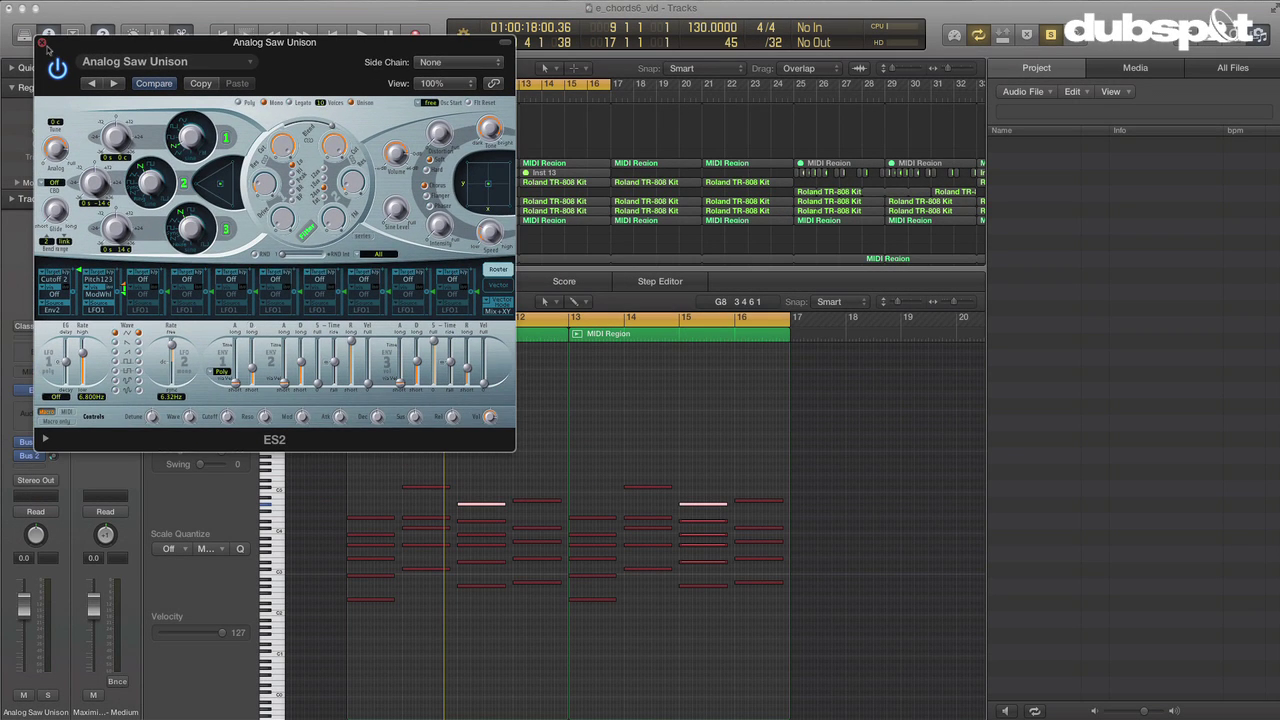
- Close the synth window and rename track 5 to 'top2'
{"action": "left_click", "coordinate": [40, 29]}
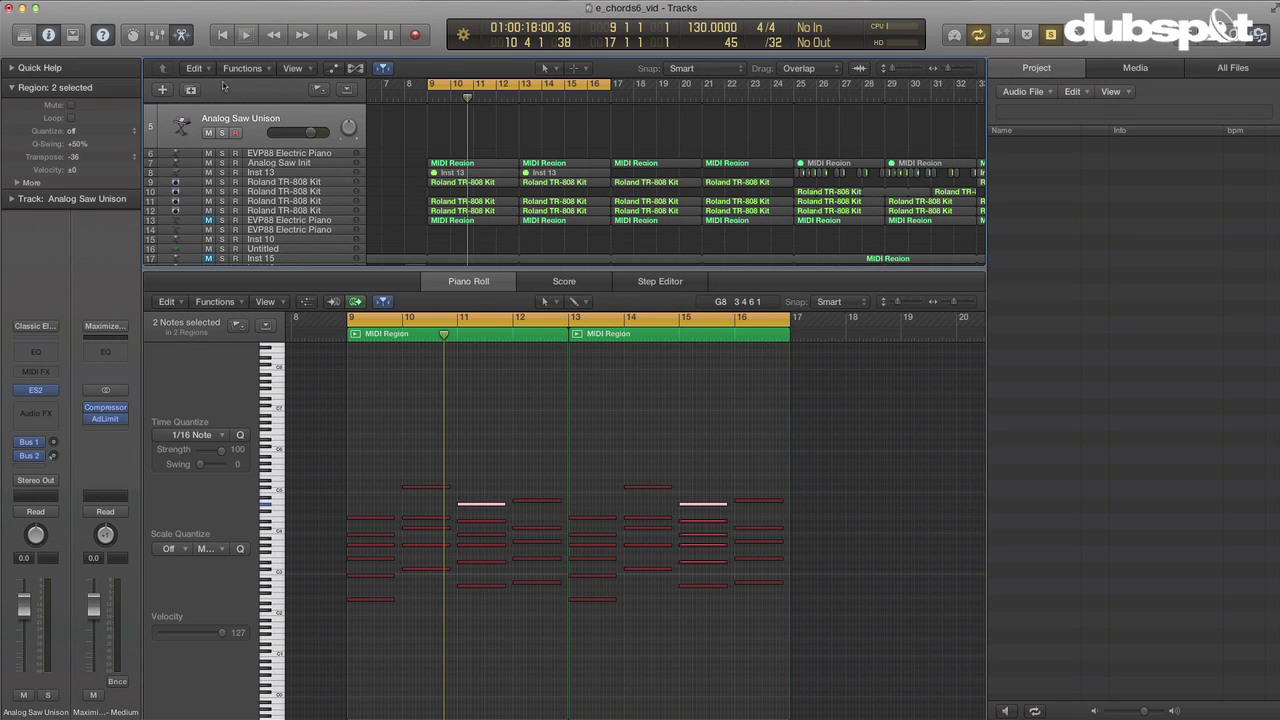
{"action": "scroll", "coordinate": [396, 157], "scroll_direction": "down", "scroll_amount": 4}
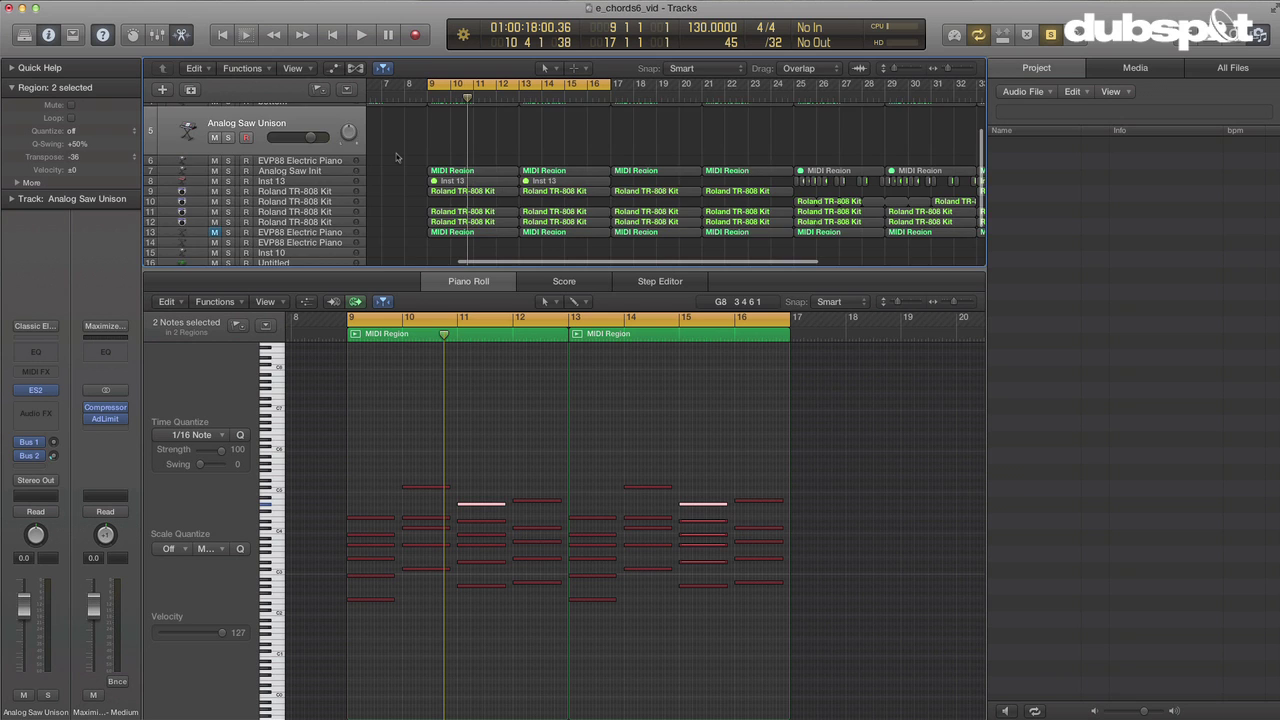
{"action": "scroll", "coordinate": [396, 157], "scroll_direction": "up", "scroll_amount": 5}
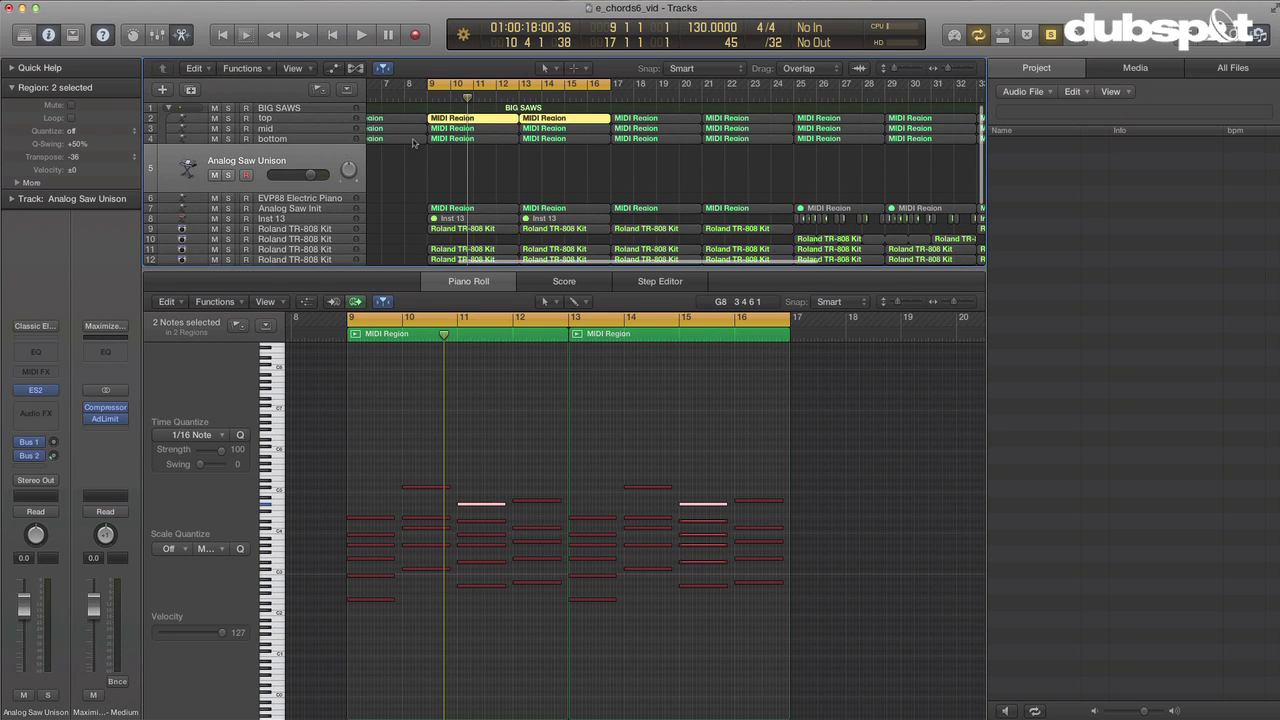
{"action": "double_click", "coordinate": [246, 161]}
{"action": "key", "text": "BackSpace"}
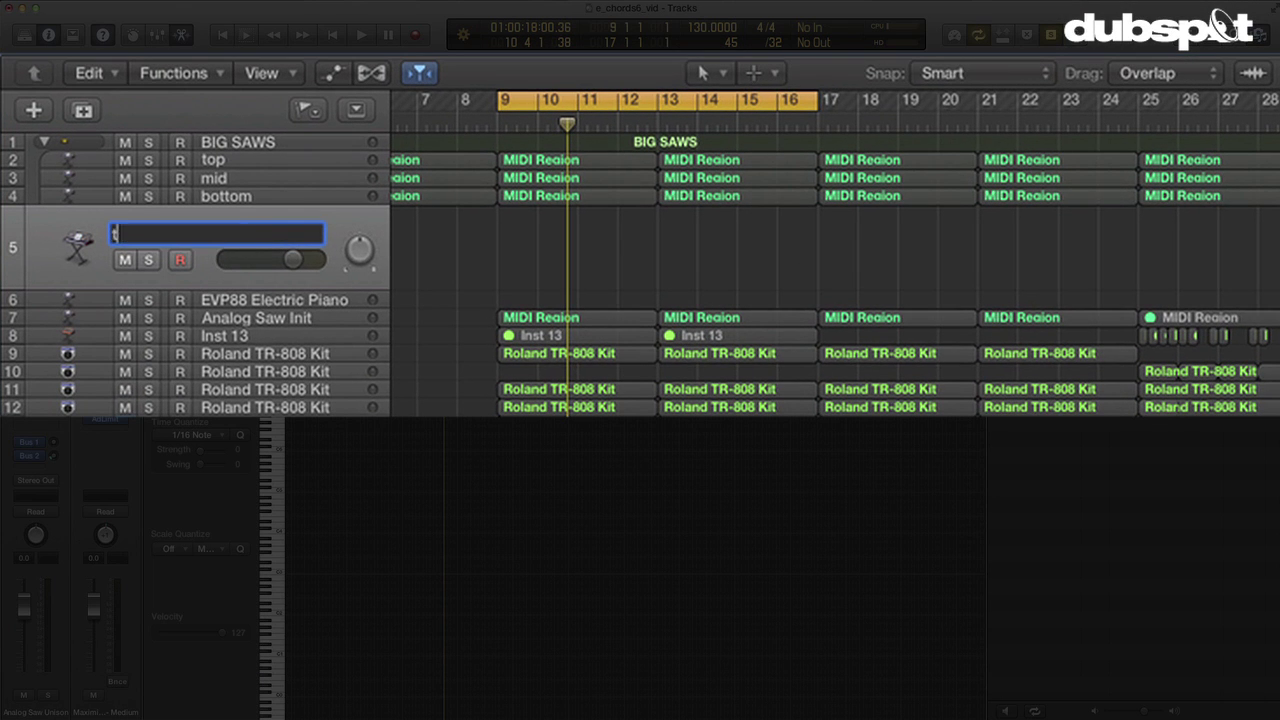
{"action": "type", "text": "top2"}
{"action": "key", "text": "Return"}
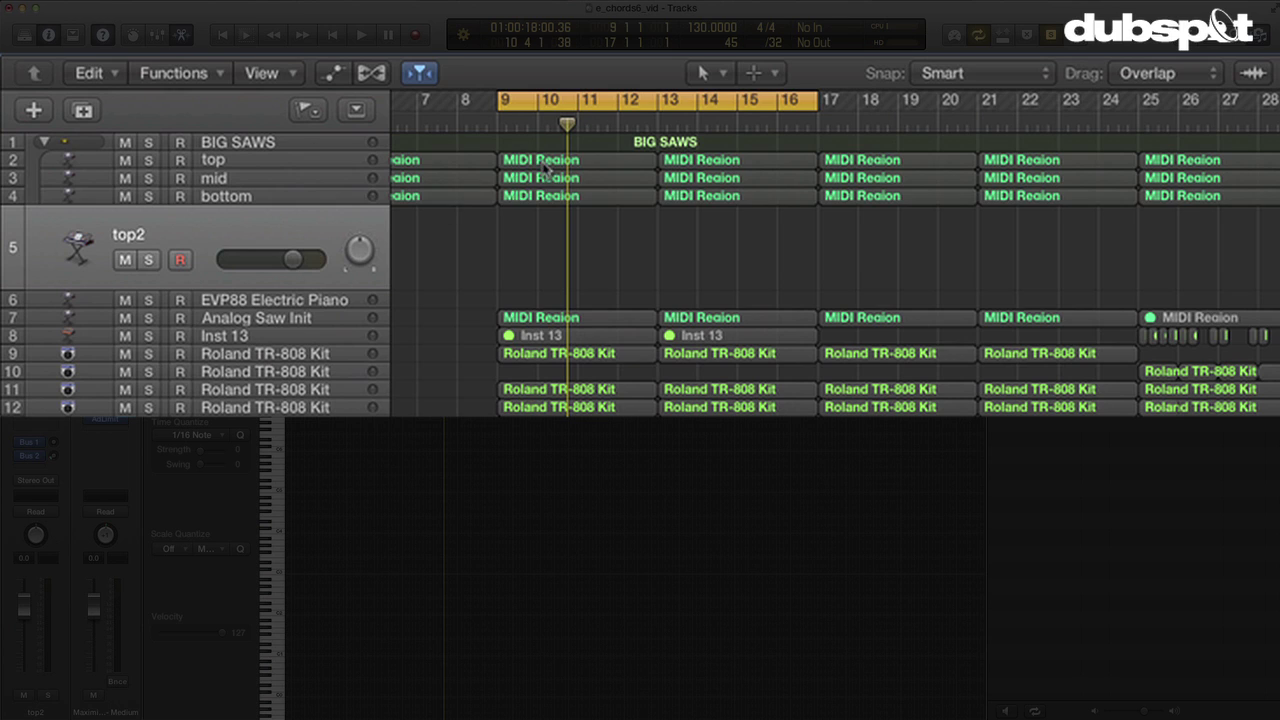
- Copy the bar-9 region from top onto top2, solo it, lower its volume, and audition
{"action": "left_click_drag", "start_coordinate": [541, 162], "coordinate": [538, 240]}
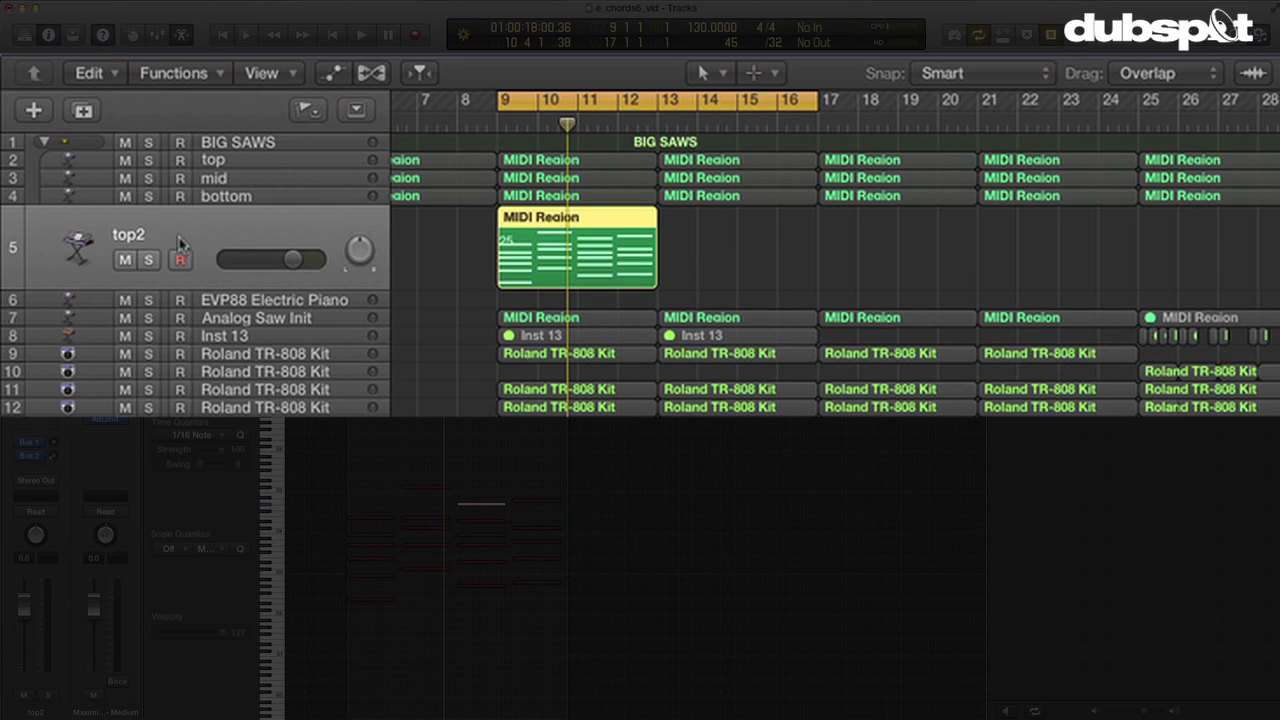
{"action": "left_click", "coordinate": [148, 260]}
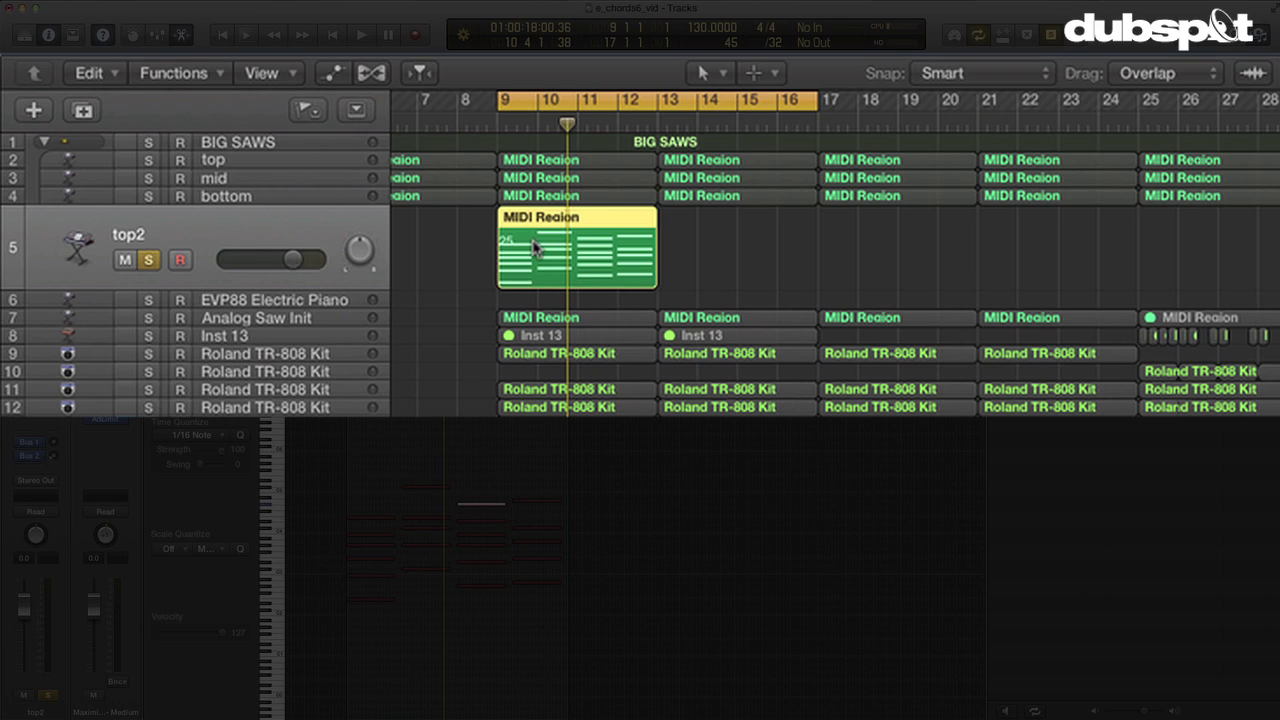
{"action": "key", "text": "space"}
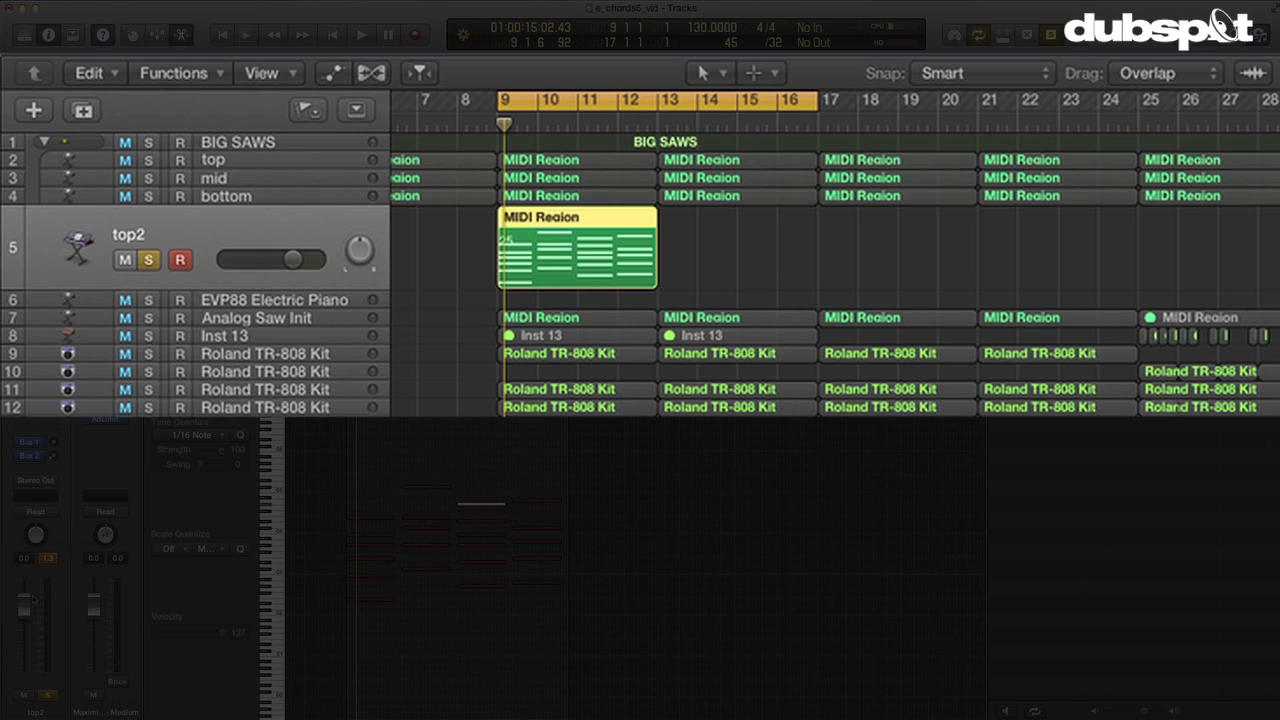
{"action": "left_click_drag", "start_coordinate": [293, 259], "coordinate": [257, 259]}
{"action": "key", "text": "space"}
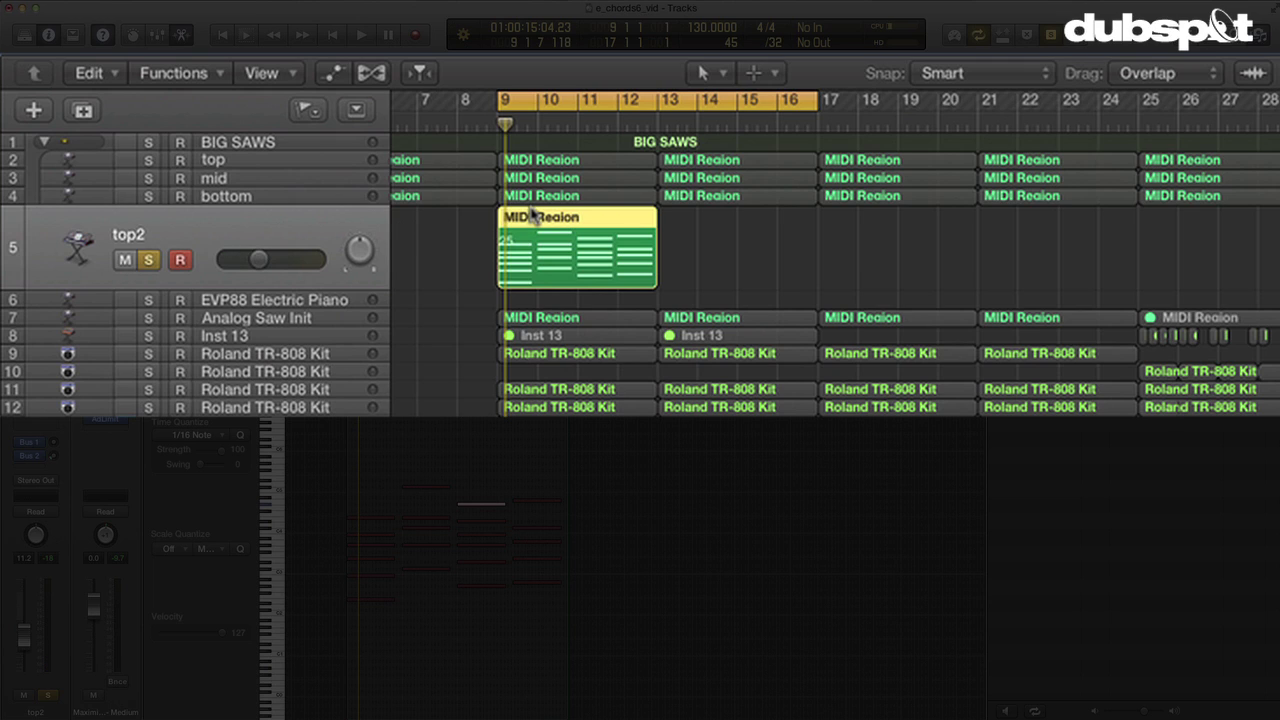
- Solo the top track alongside top2 and reselect top2
{"action": "left_click", "coordinate": [268, 168]}
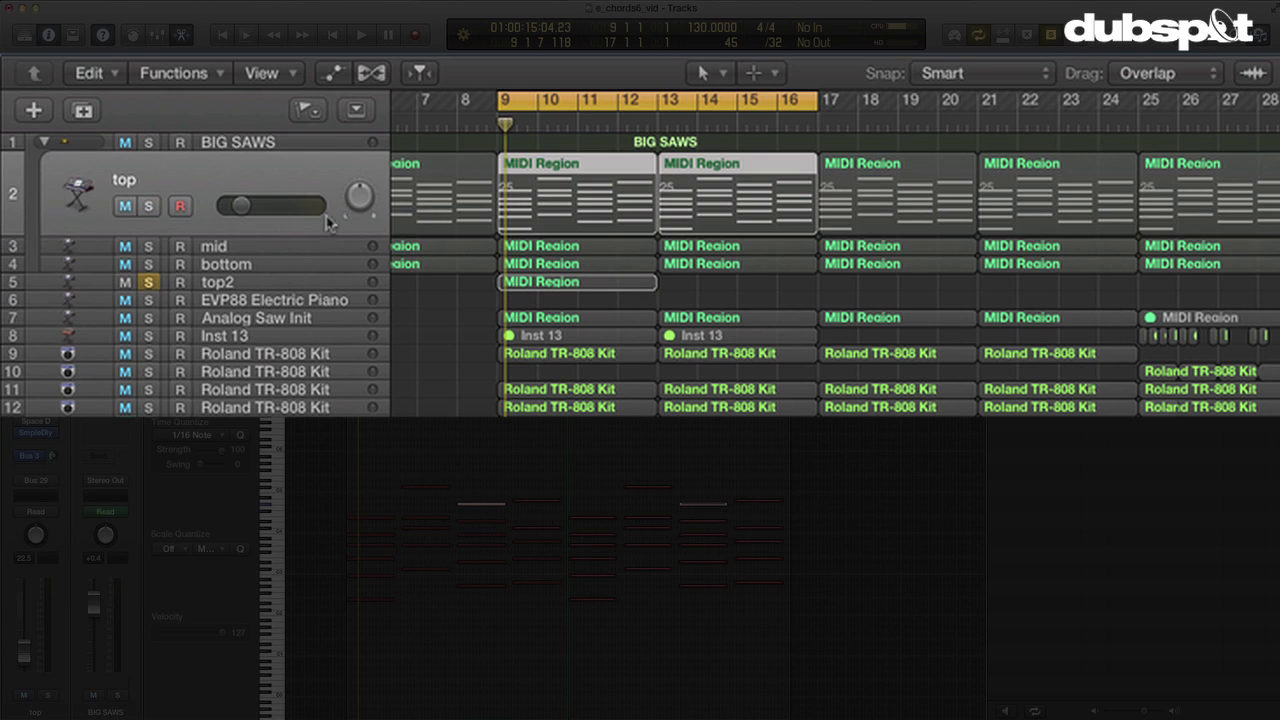
{"action": "left_click", "coordinate": [148, 206]}
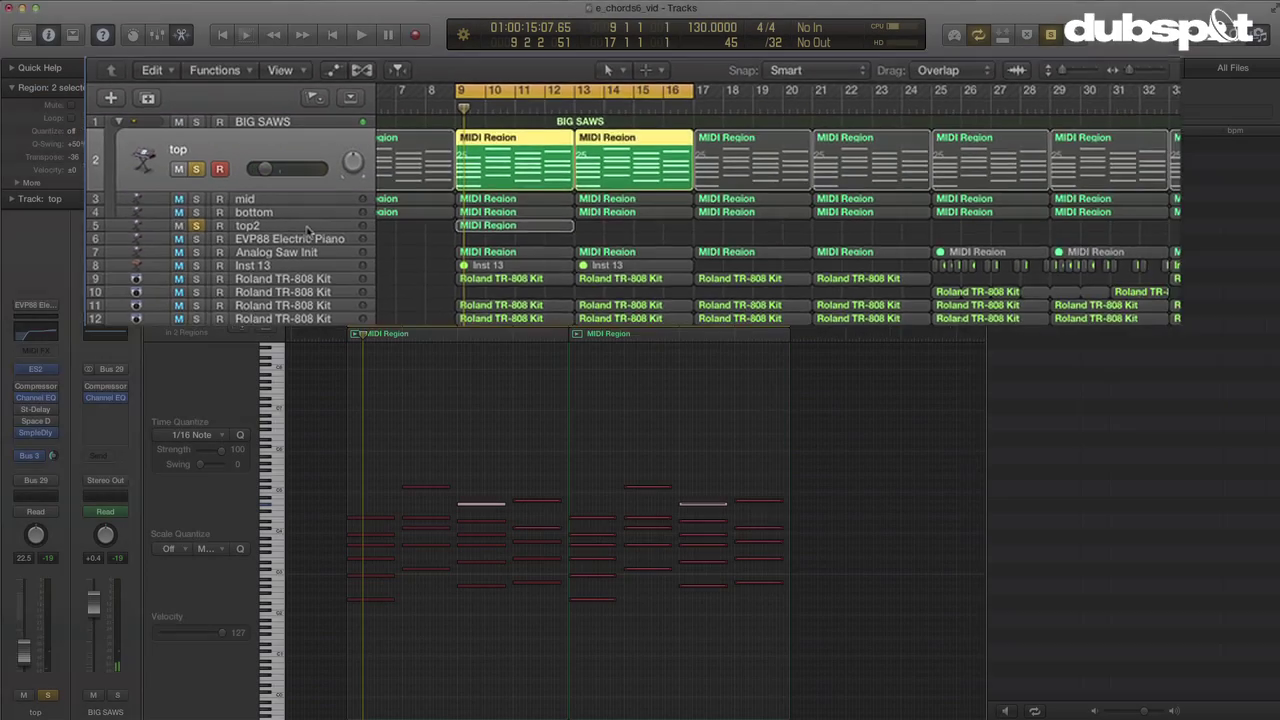
{"action": "left_click", "coordinate": [300, 284]}
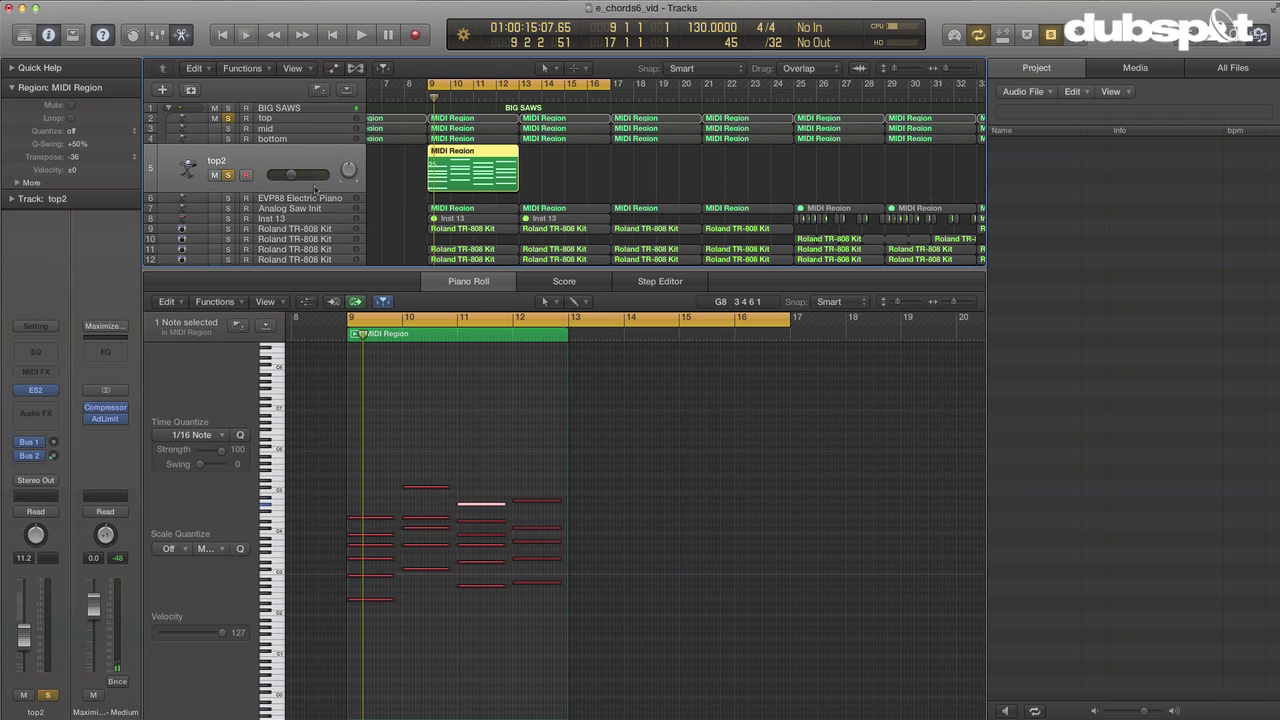
{"action": "left_click", "coordinate": [300, 121]}
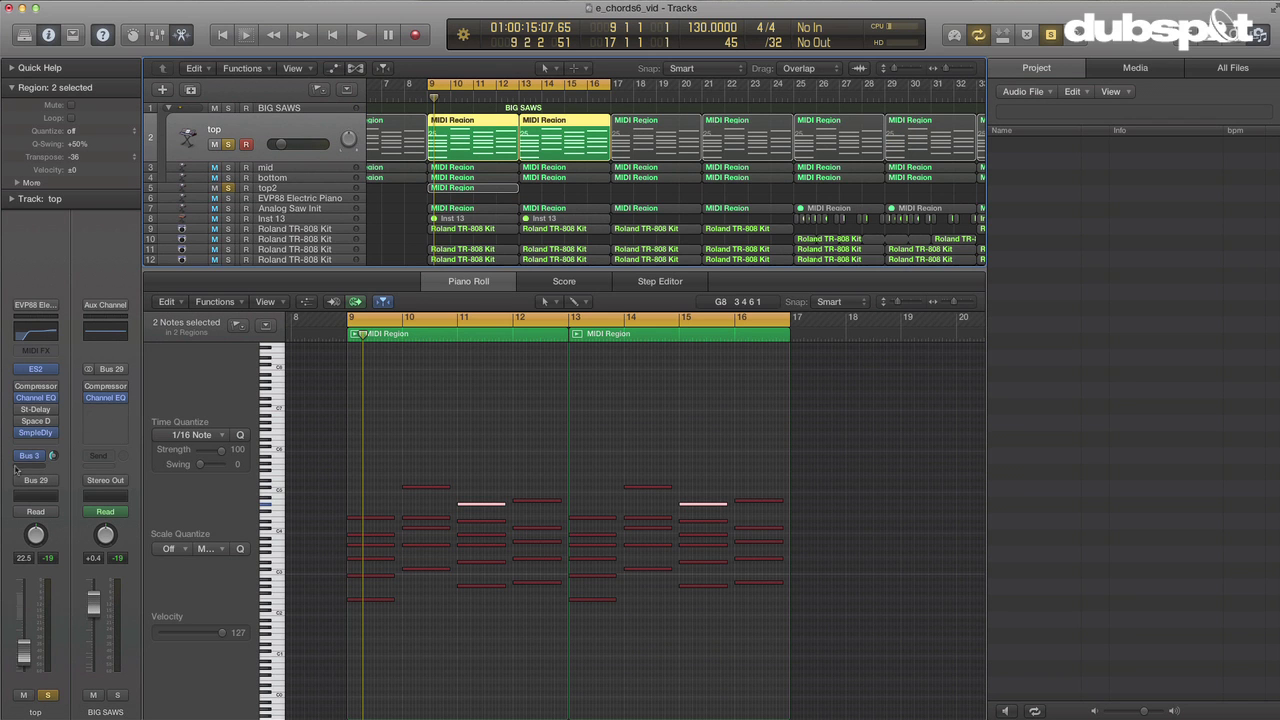
{"action": "left_click", "coordinate": [36, 369]}
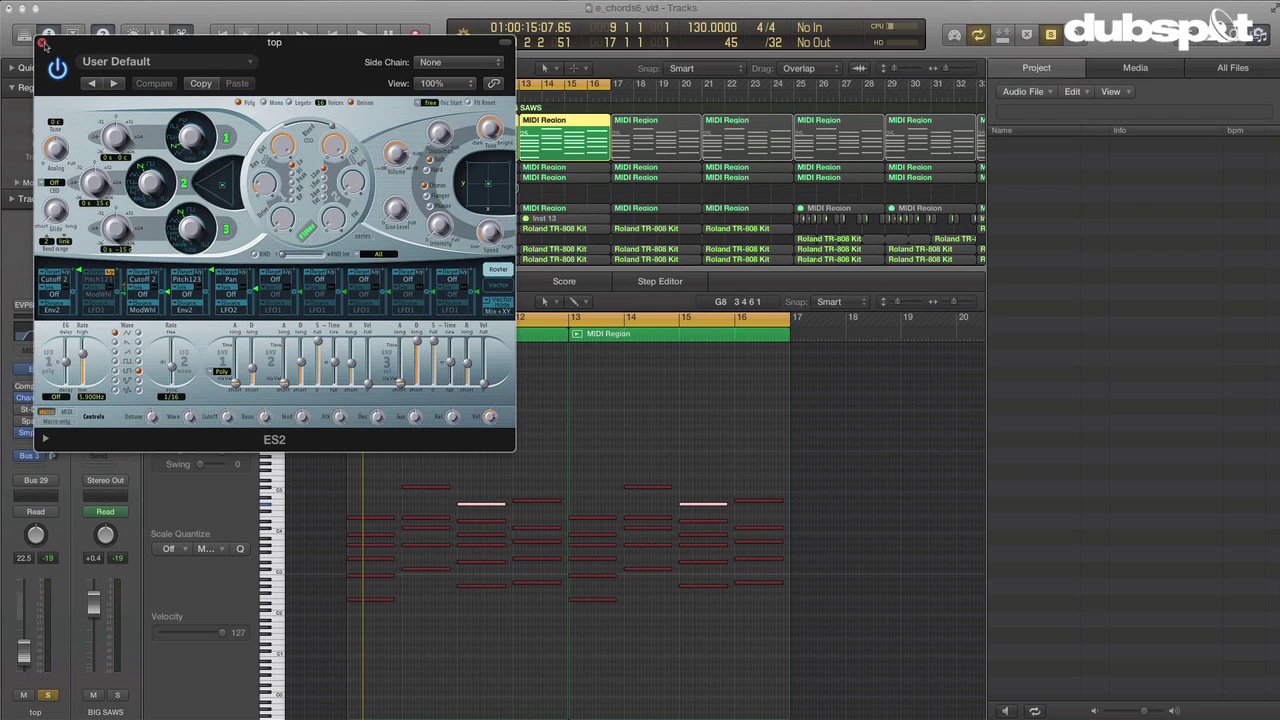
{"action": "left_click", "coordinate": [41, 43]}
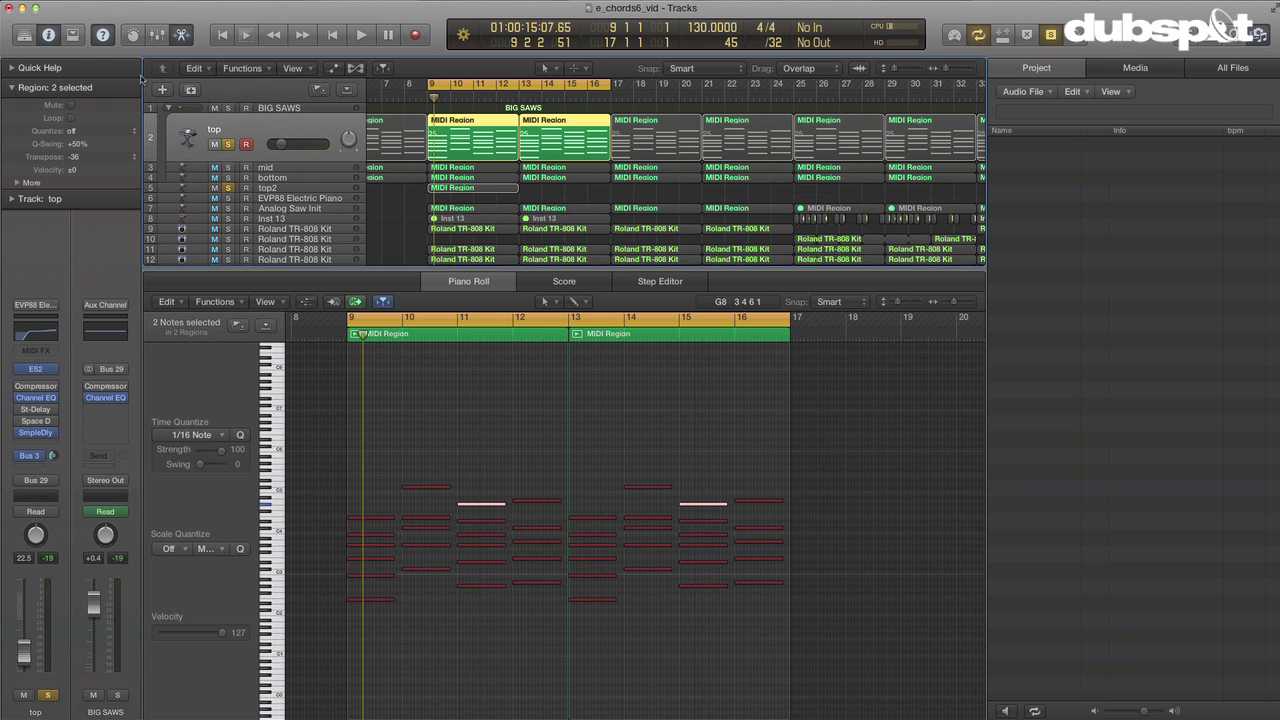
{"action": "left_click", "coordinate": [299, 188]}
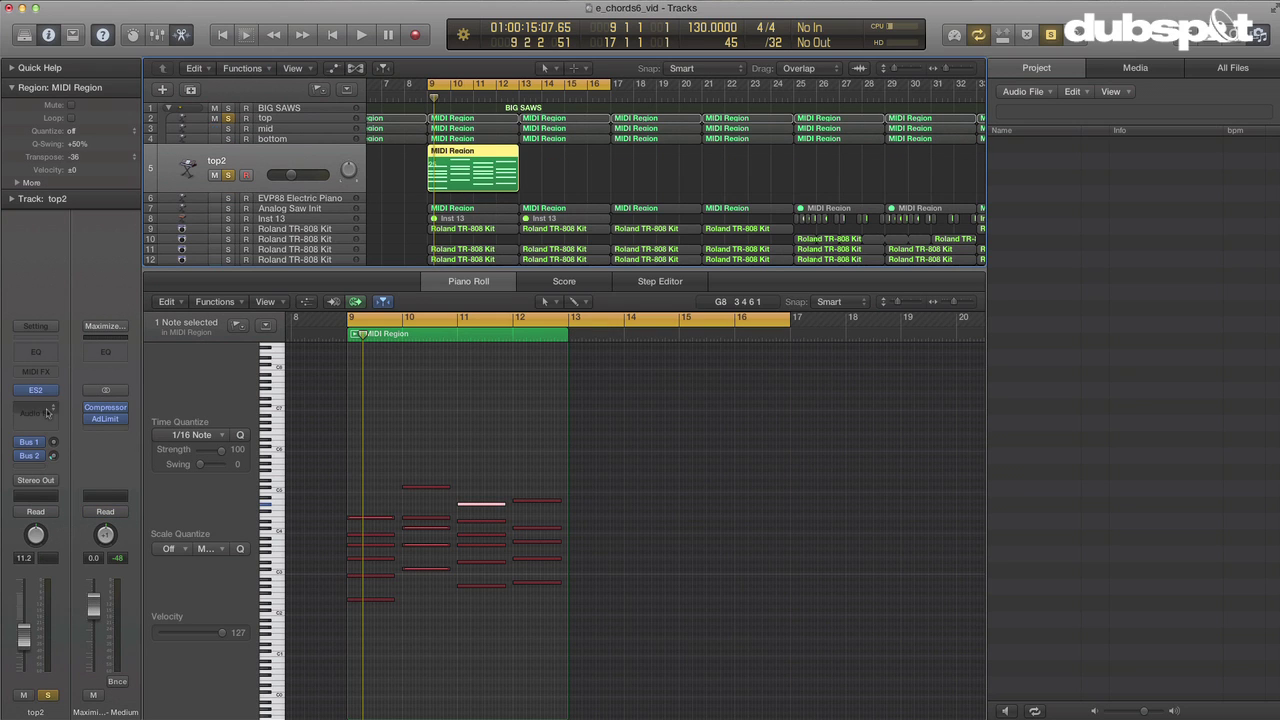
- Route Env2 to Pitch123 at 0.62 intensity, with ENV2 sustain full and release 1100 ms
{"action": "left_click", "coordinate": [40, 395]}
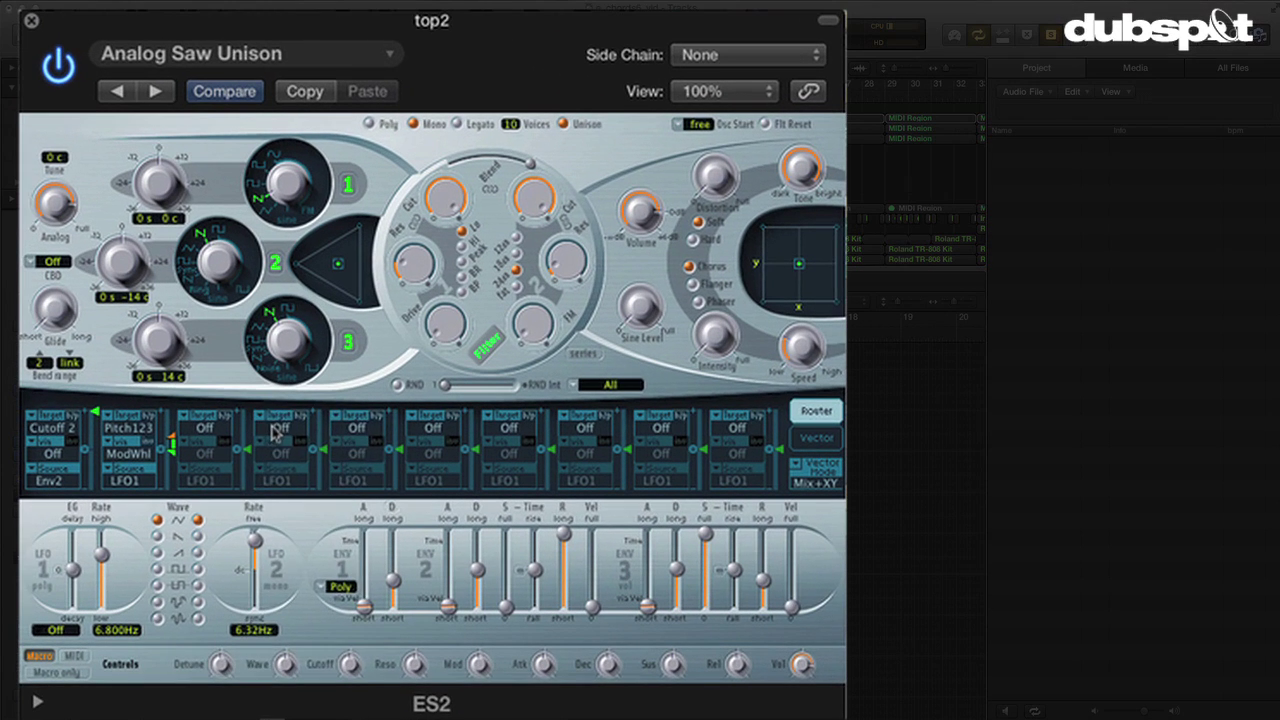
{"action": "left_click", "coordinate": [200, 279]}
{"action": "left_click", "coordinate": [302, 456]}
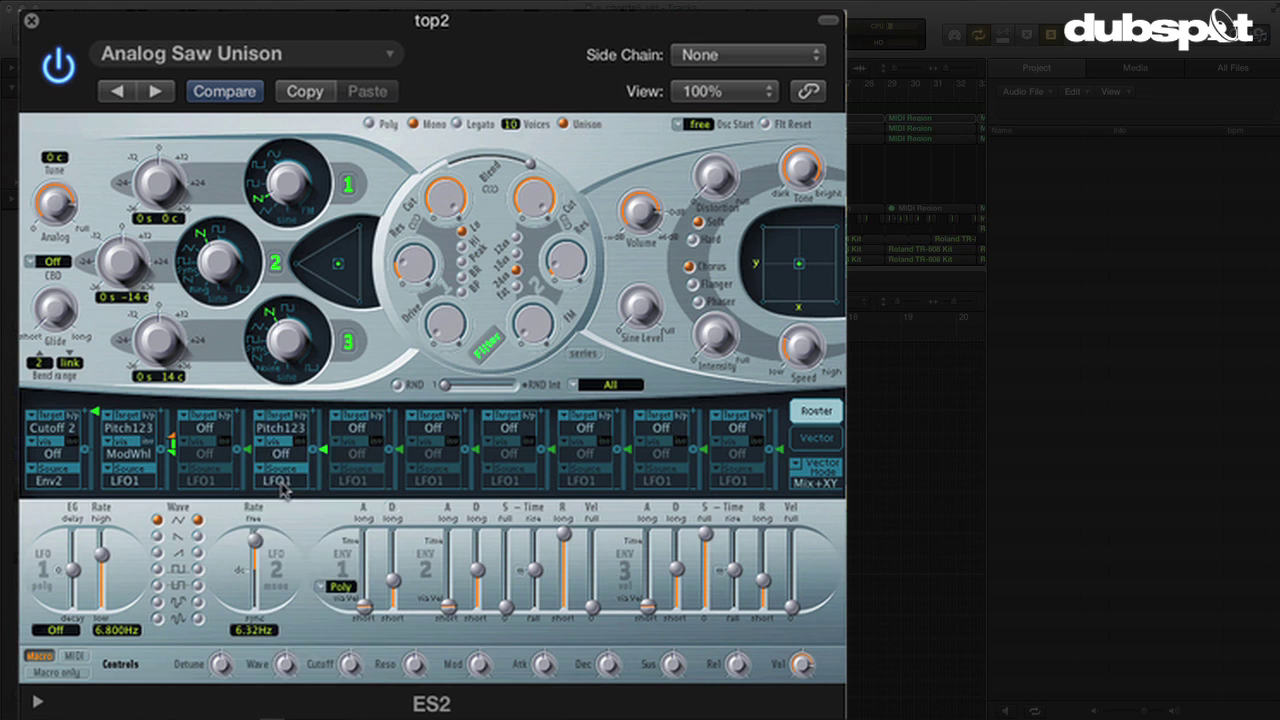
{"action": "left_click", "coordinate": [286, 482]}
{"action": "left_click", "coordinate": [330, 570]}
{"action": "left_click_drag", "start_coordinate": [506, 607], "coordinate": [505, 450]}
{"action": "left_click_drag", "start_coordinate": [563, 542], "coordinate": [568, 590]}
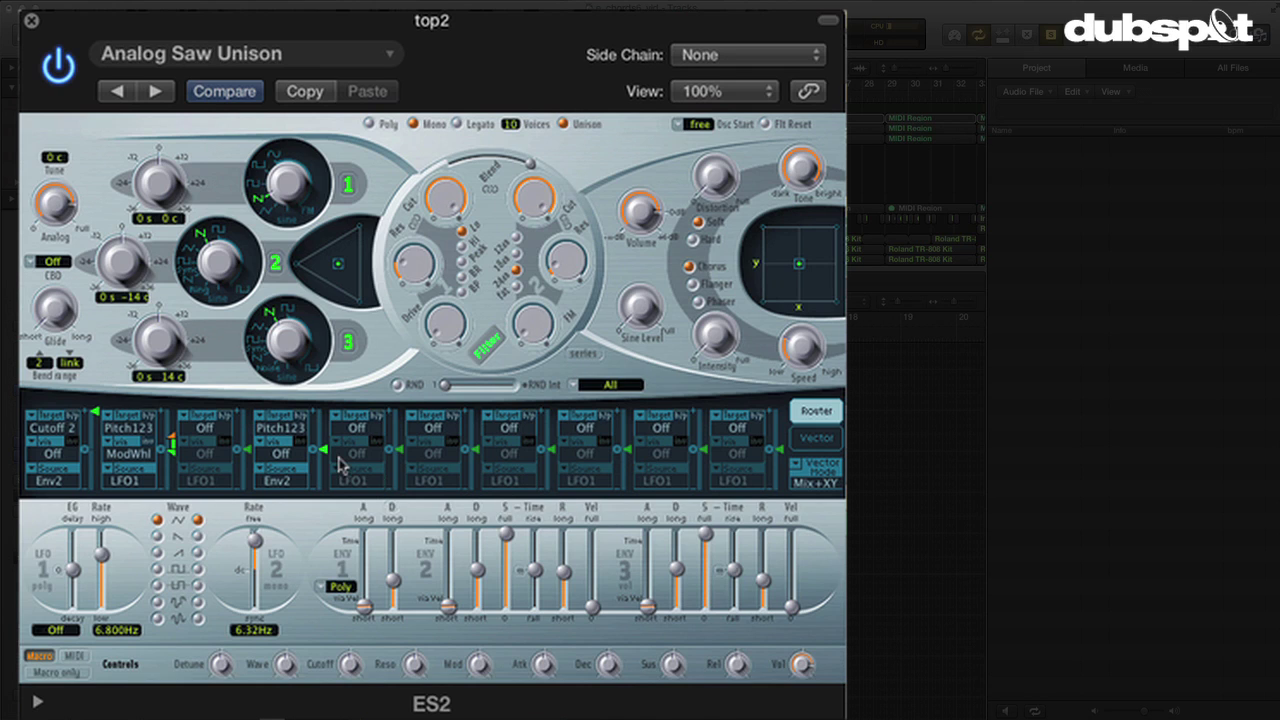
{"action": "left_click_drag", "start_coordinate": [325, 452], "coordinate": [343, 370]}
- Adjust ENV3 release, switch ES2 to Poly with 5 voices, and tune oscillator 1 to −4 semitones
{"action": "left_click_drag", "start_coordinate": [764, 583], "coordinate": [765, 578]}
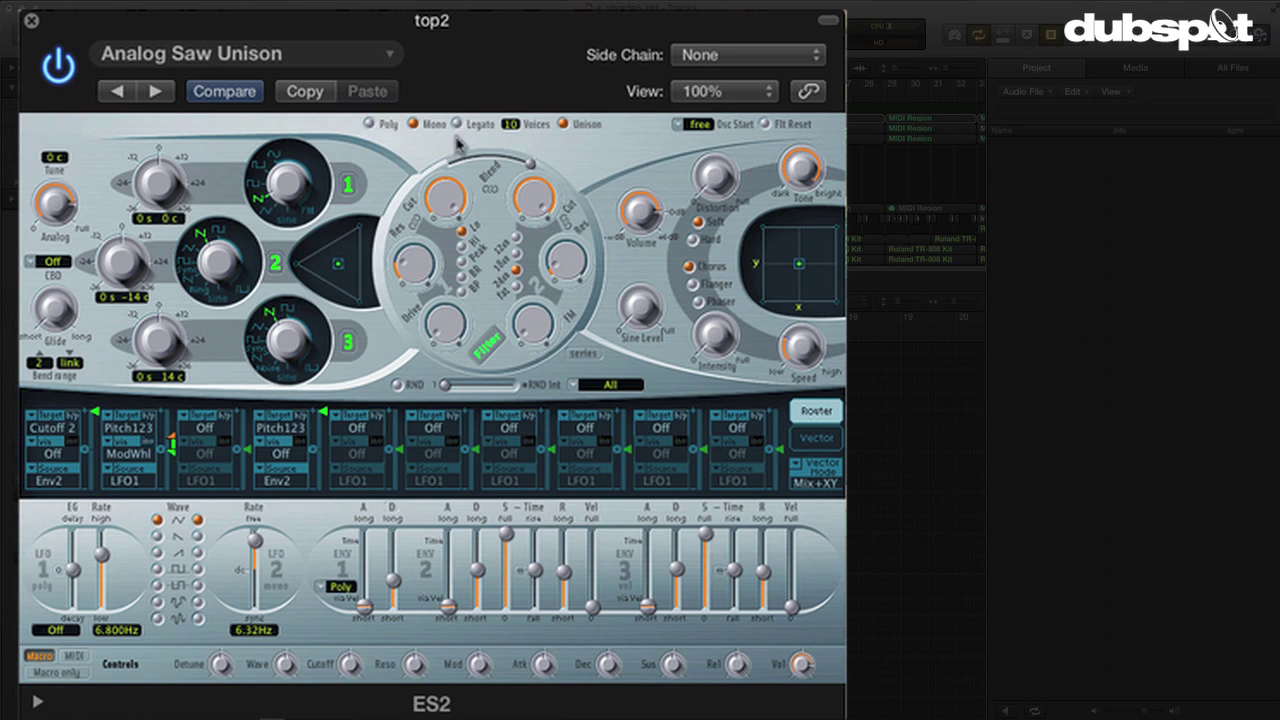
{"action": "left_click", "coordinate": [369, 124]}
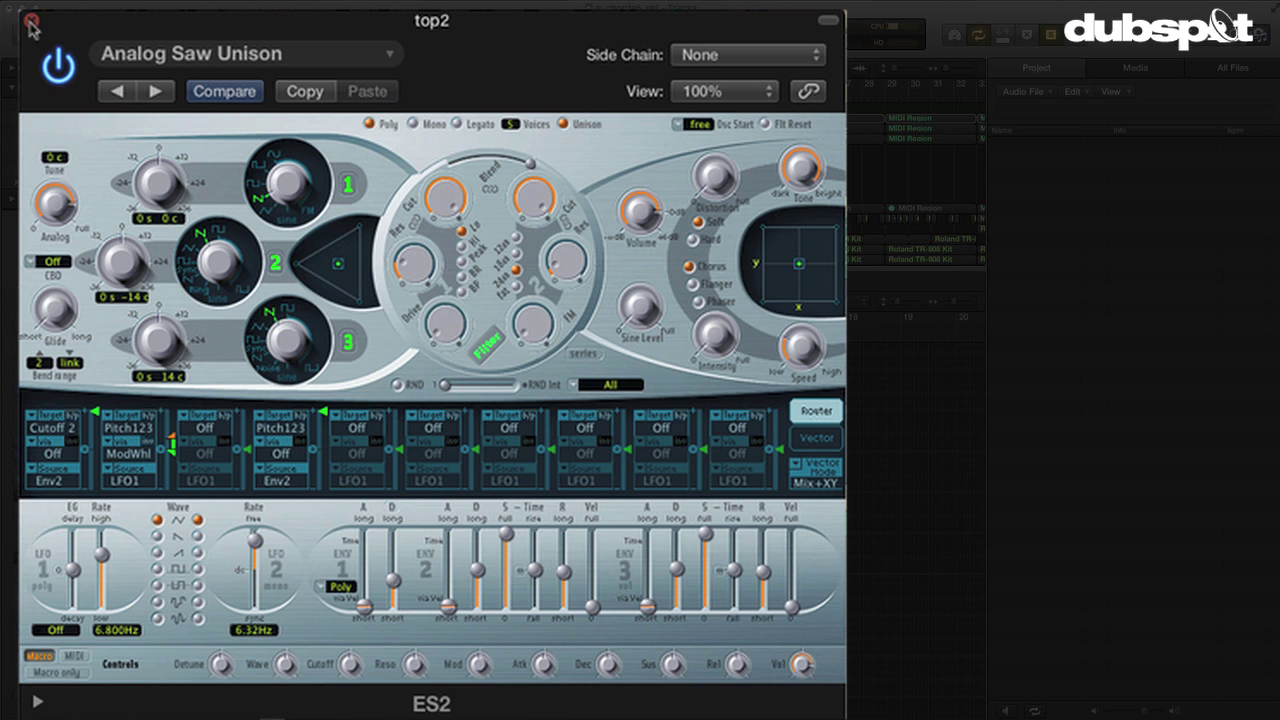
{"action": "left_click_drag", "start_coordinate": [138, 218], "coordinate": [140, 224]}
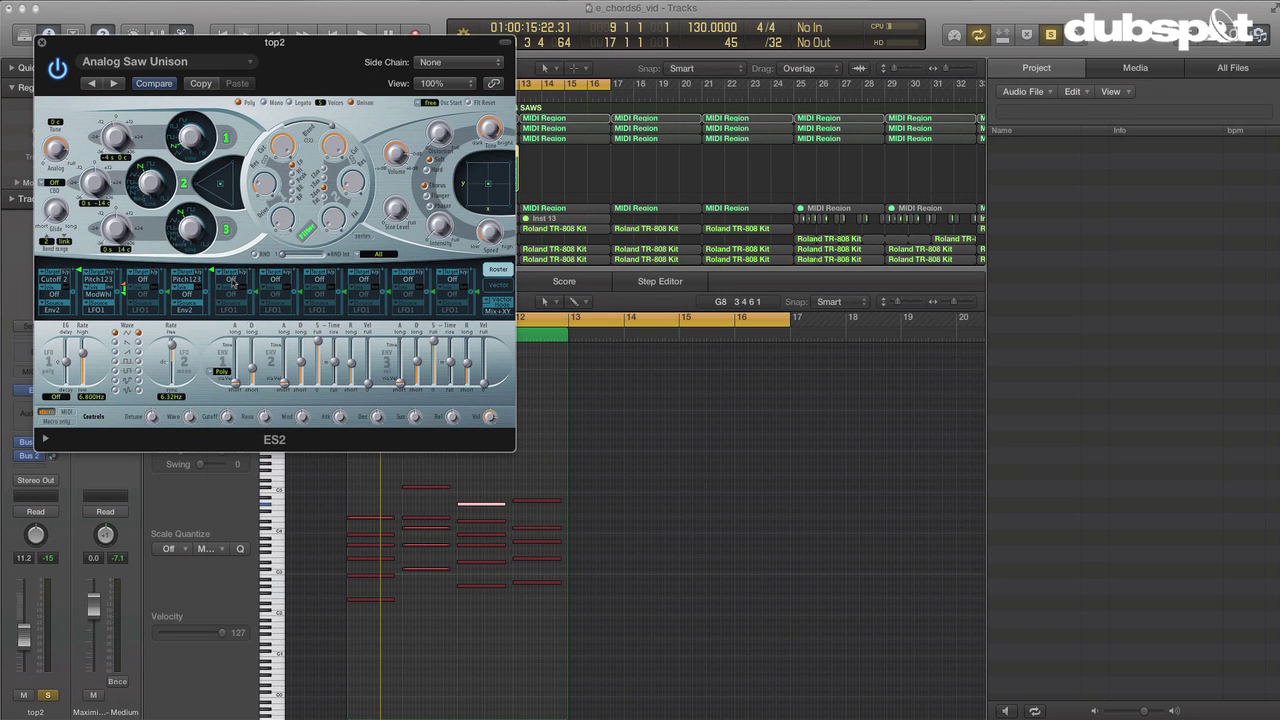
- Route router slot 5 to Pan from a square-wave LFO2 synced to 1/16
{"action": "left_click", "coordinate": [358, 428]}
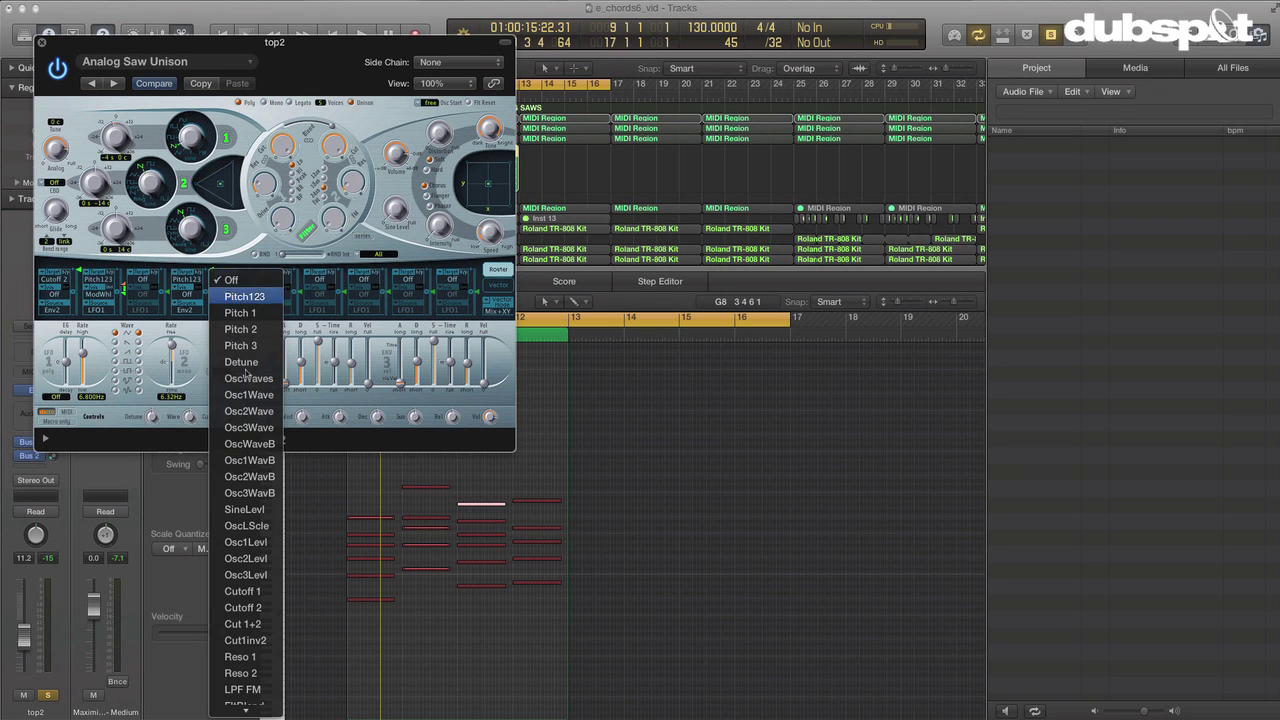
{"action": "scroll", "coordinate": [226, 578], "scroll_direction": "down", "scroll_amount": 3}
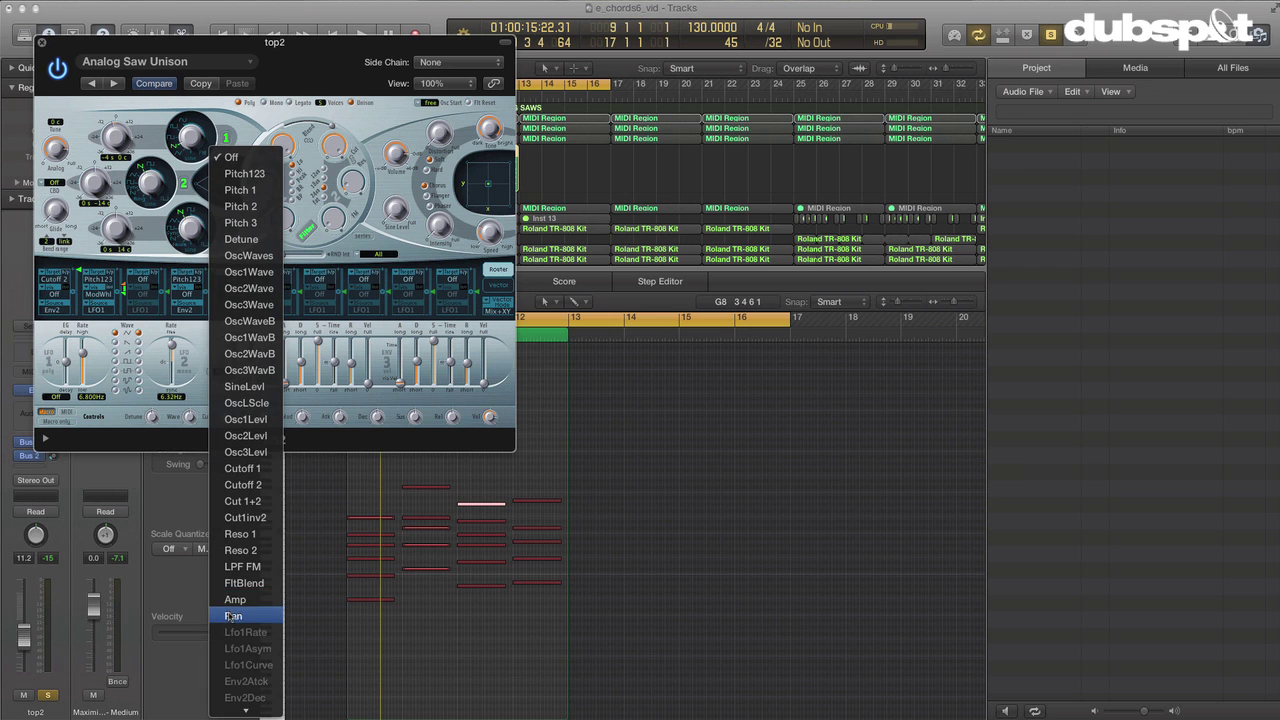
{"action": "left_click", "coordinate": [233, 615]}
{"action": "left_click", "coordinate": [245, 313]}
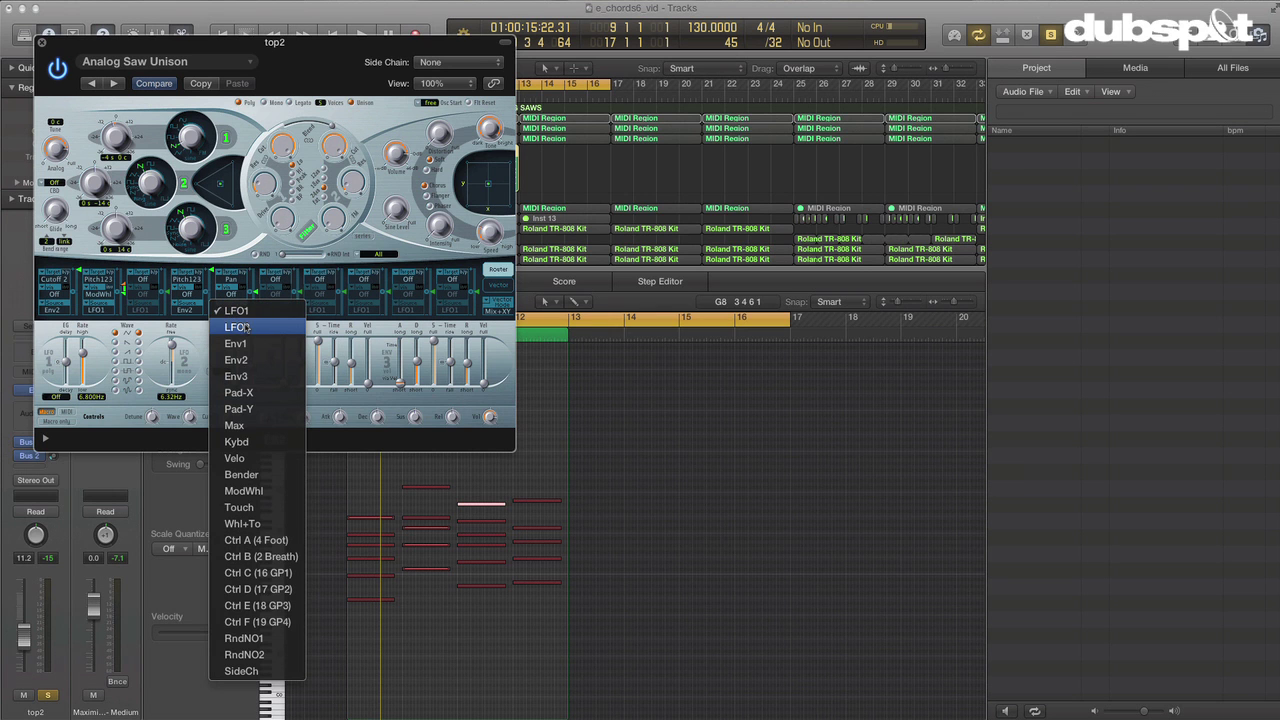
{"action": "left_click", "coordinate": [238, 327]}
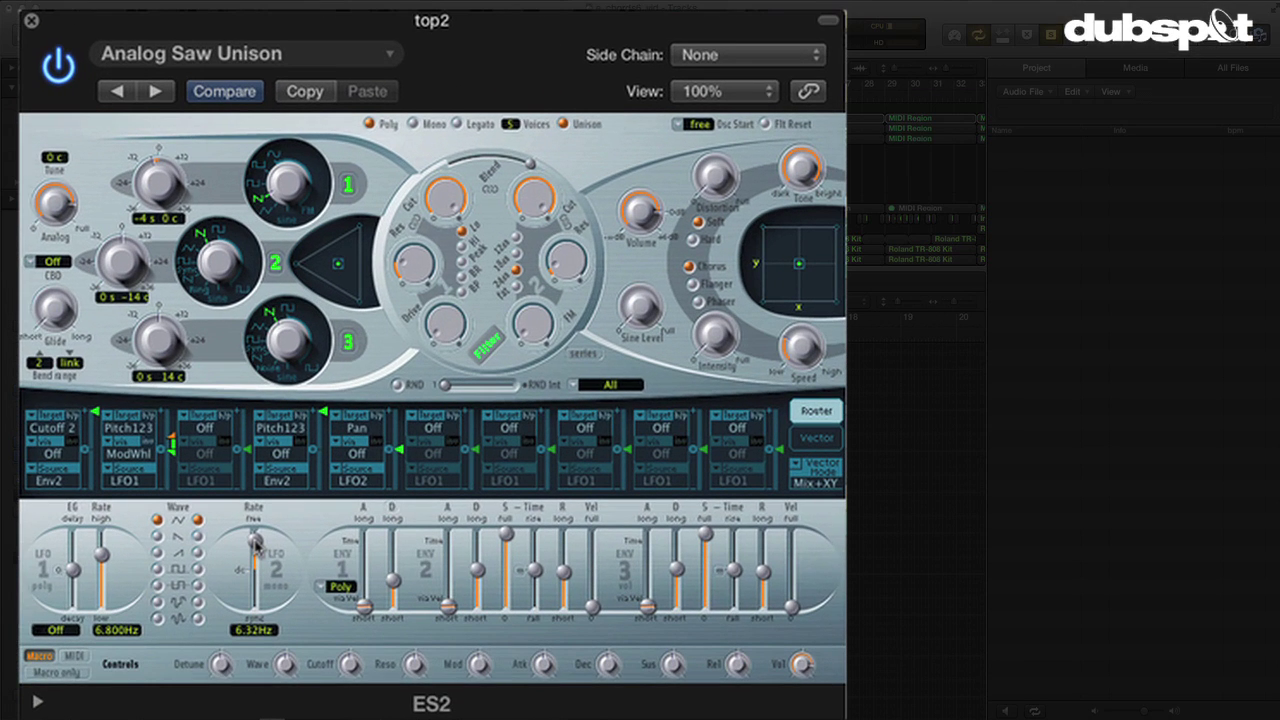
{"action": "left_click", "coordinate": [198, 568]}
{"action": "left_click_drag", "start_coordinate": [257, 542], "coordinate": [265, 583]}
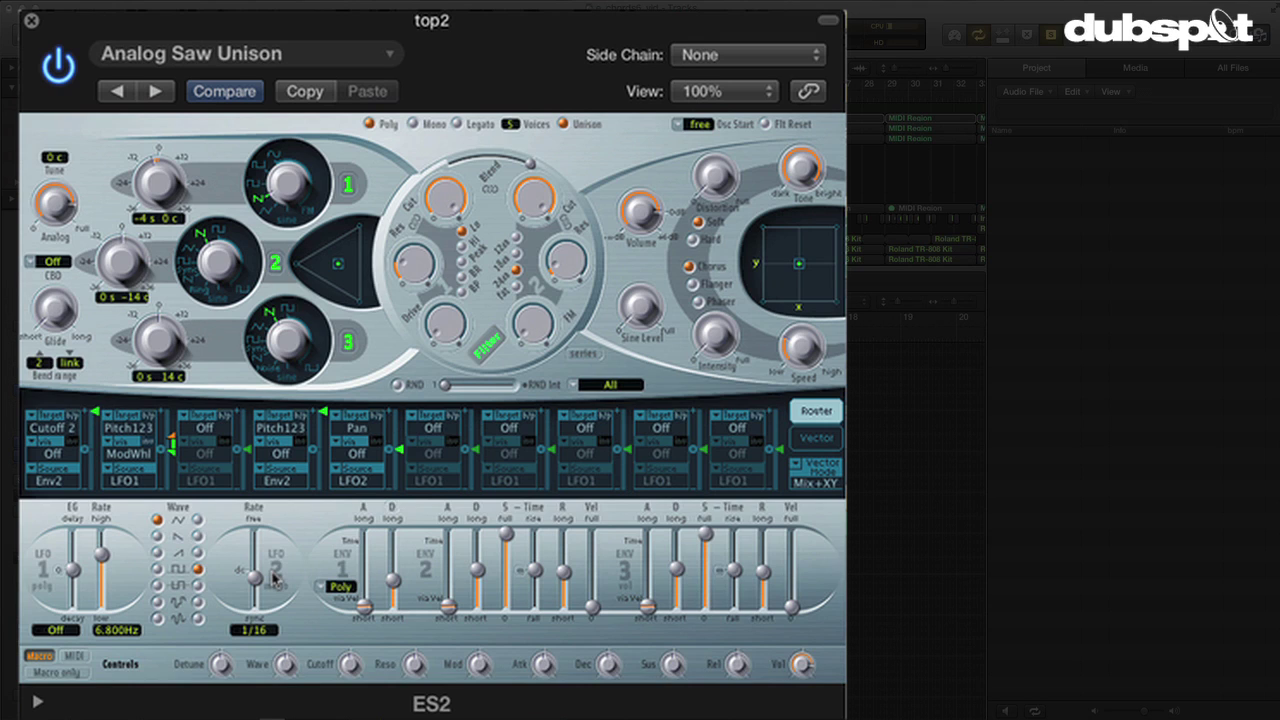
- Raise slot 6's intensity to 0.14 and bypass the mod-wheel pitch route in slot 2
{"action": "left_click", "coordinate": [403, 455]}
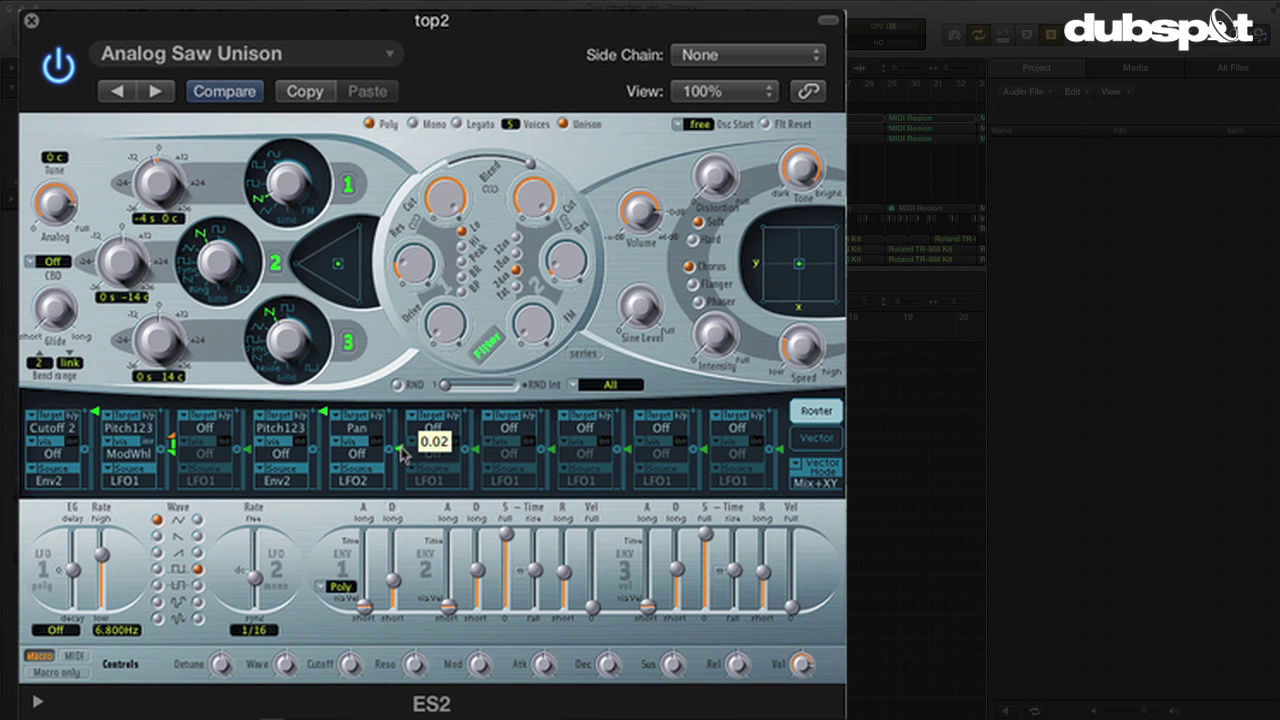
{"action": "left_click_drag", "start_coordinate": [400, 451], "coordinate": [404, 431]}
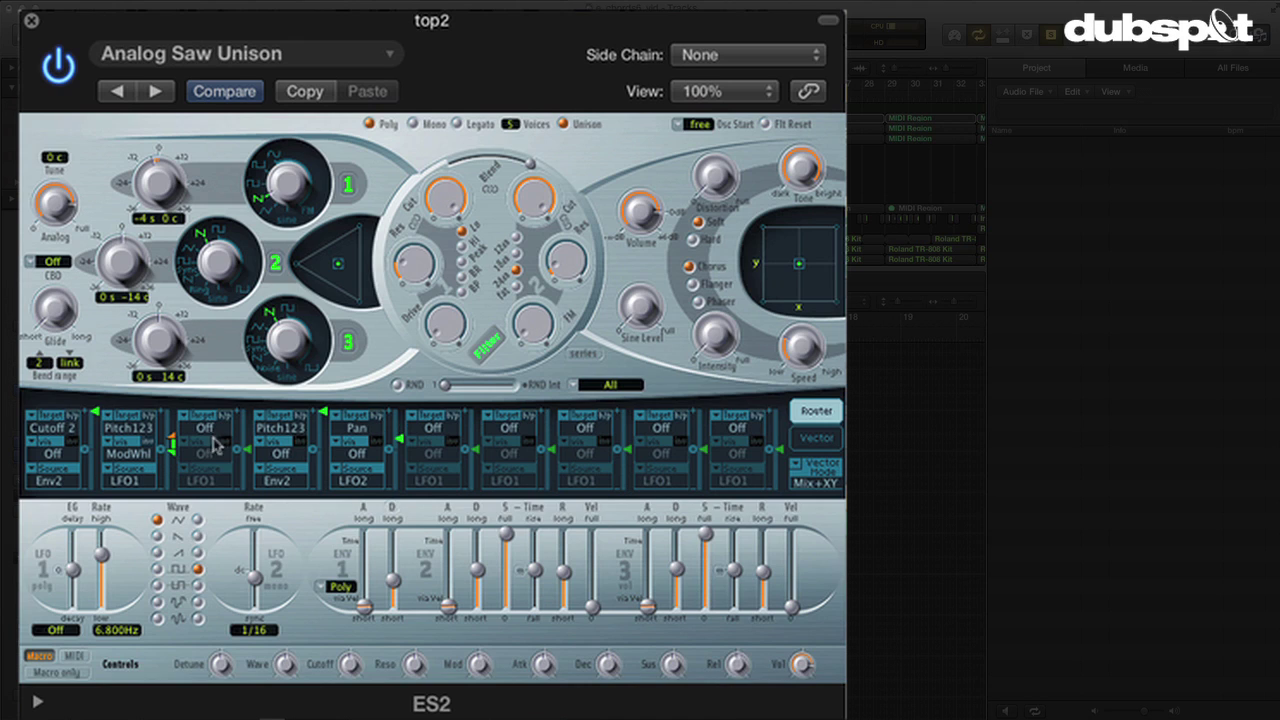
{"action": "left_click", "coordinate": [148, 414]}
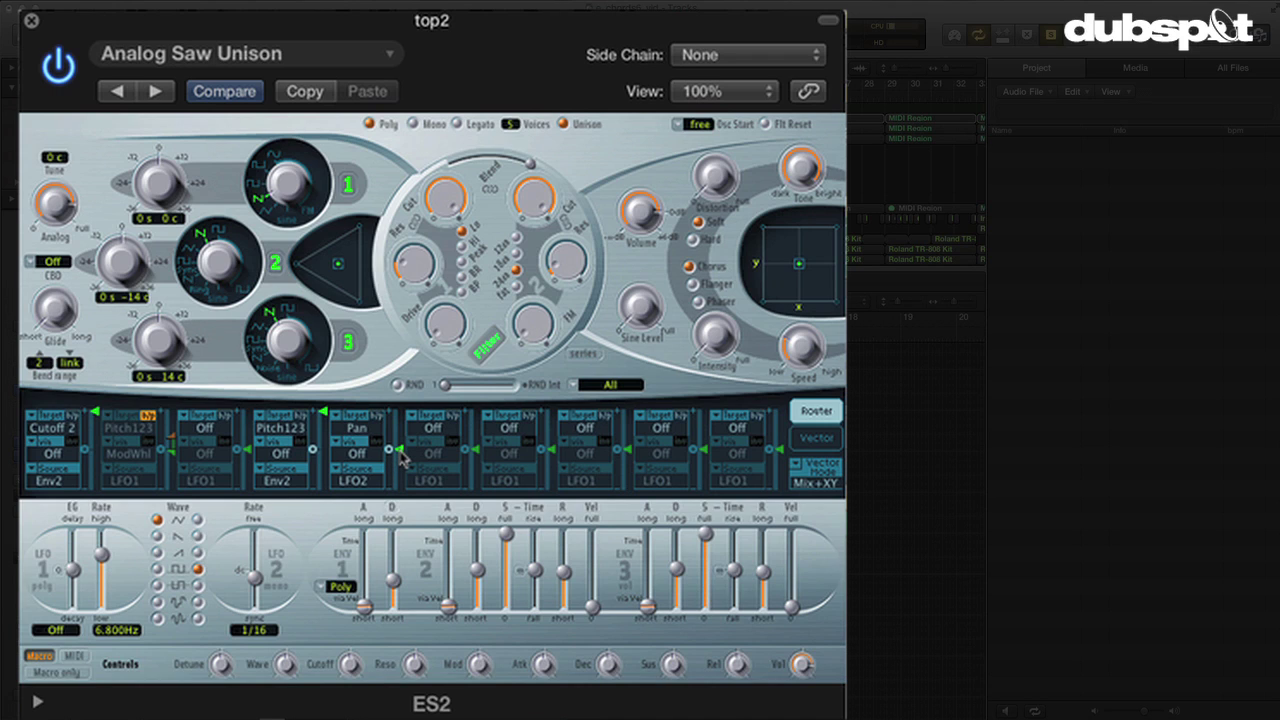
{"action": "mouse_move", "coordinate": [402, 456]}
{"action": "left_mouse_down"}
{"action": "mouse_move", "coordinate": [400, 388]}
{"action": "mouse_move", "coordinate": [405, 447]}
{"action": "left_mouse_up"}
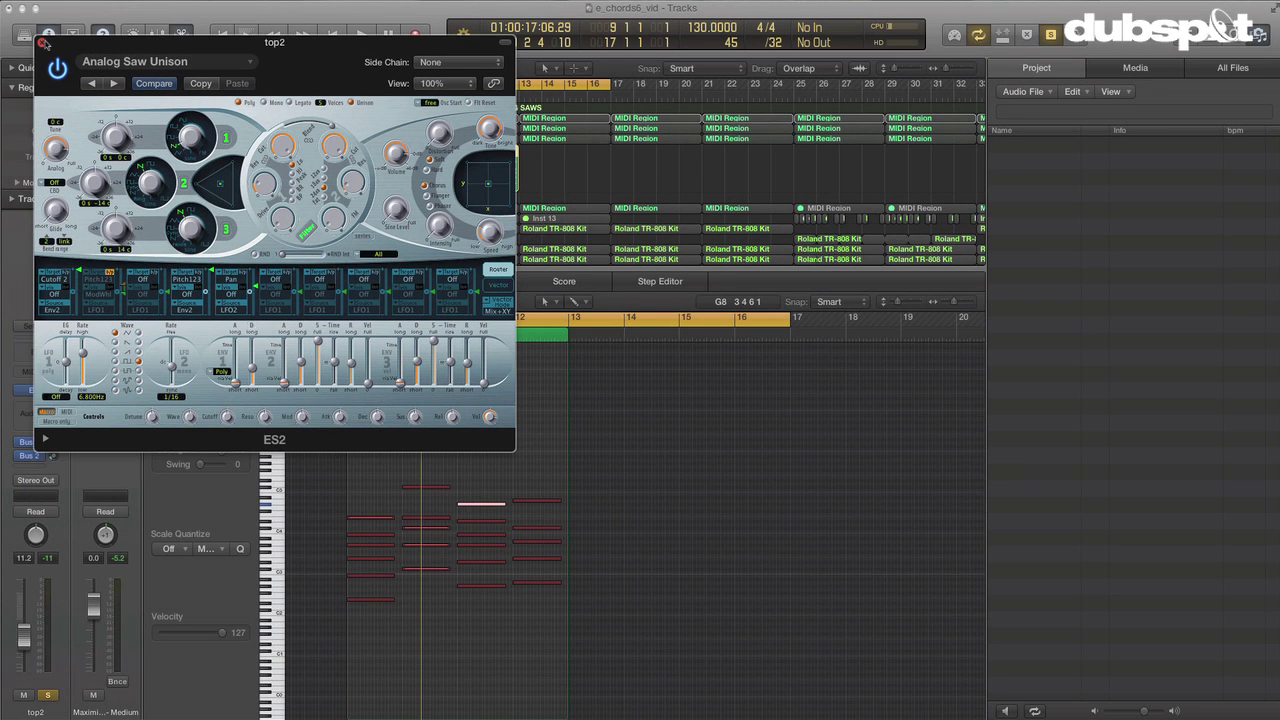
- Close ES2 and insert a stereo Sample Delay on top2's Audio FX slot
{"action": "left_click", "coordinate": [42, 43]}
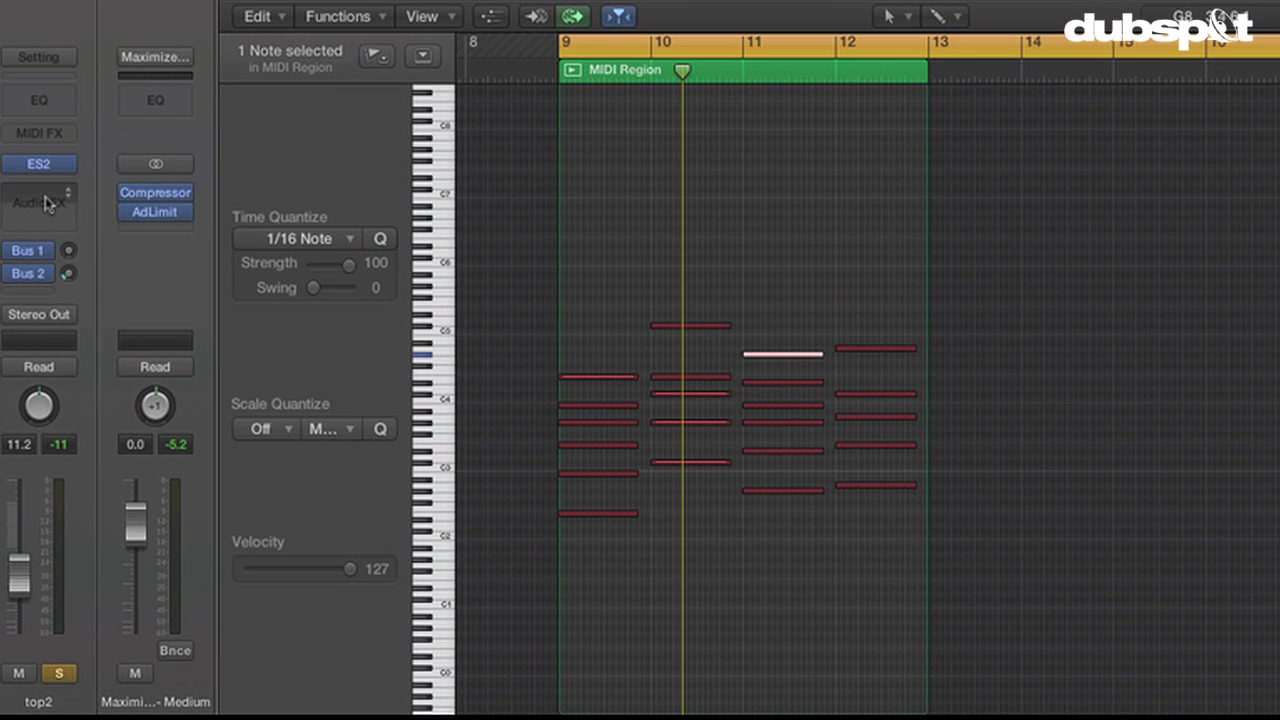
{"action": "left_click", "coordinate": [36, 411]}
{"action": "mouse_move", "coordinate": [150, 248]}
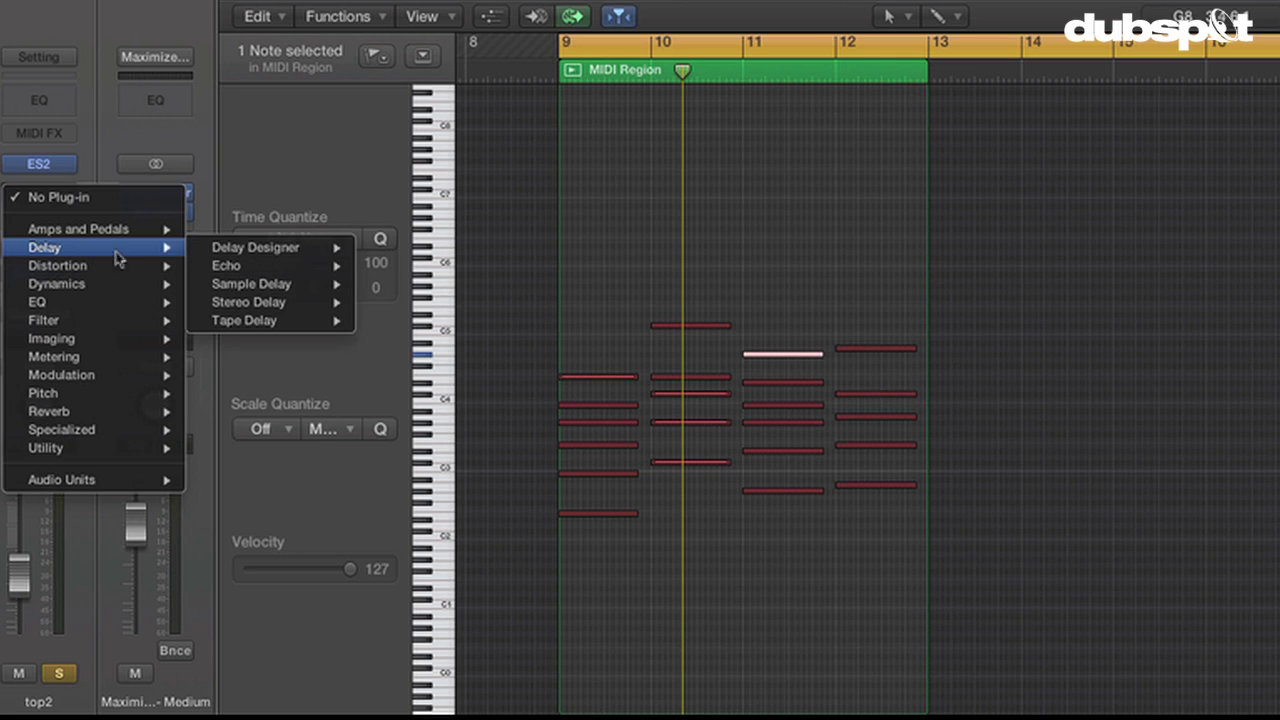
{"action": "mouse_move", "coordinate": [305, 284]}
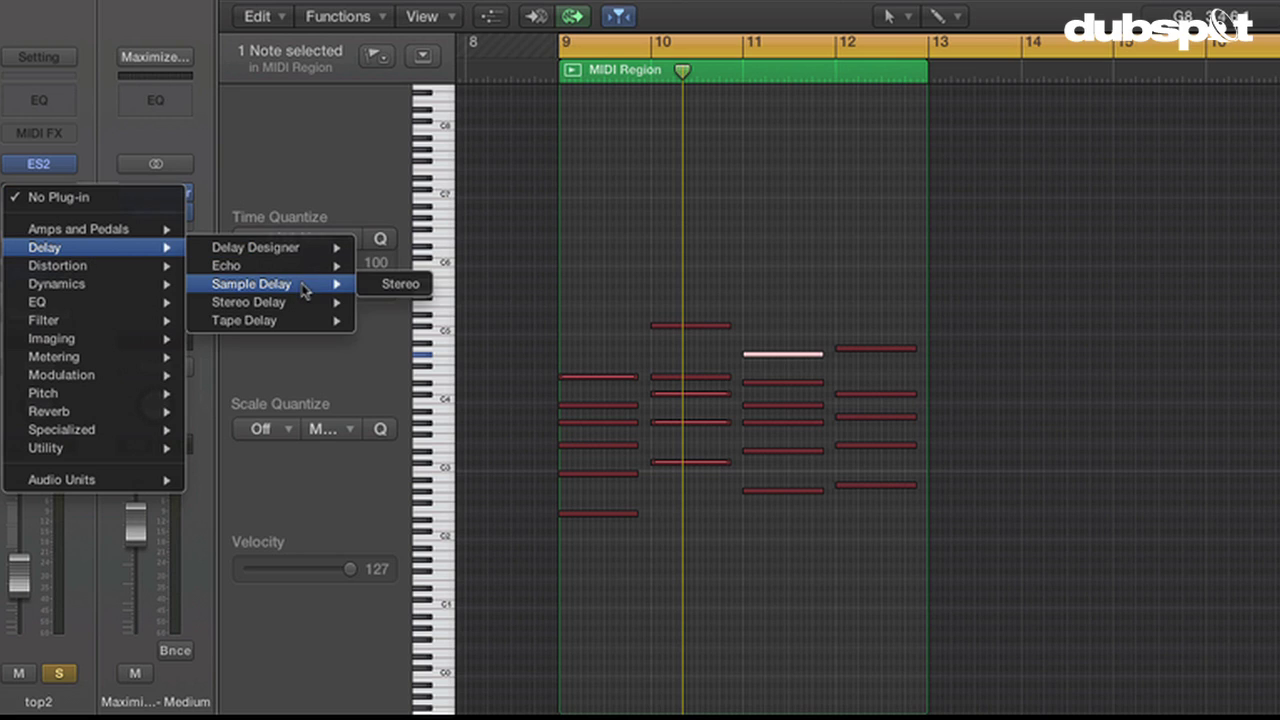
{"action": "left_click", "coordinate": [380, 284]}
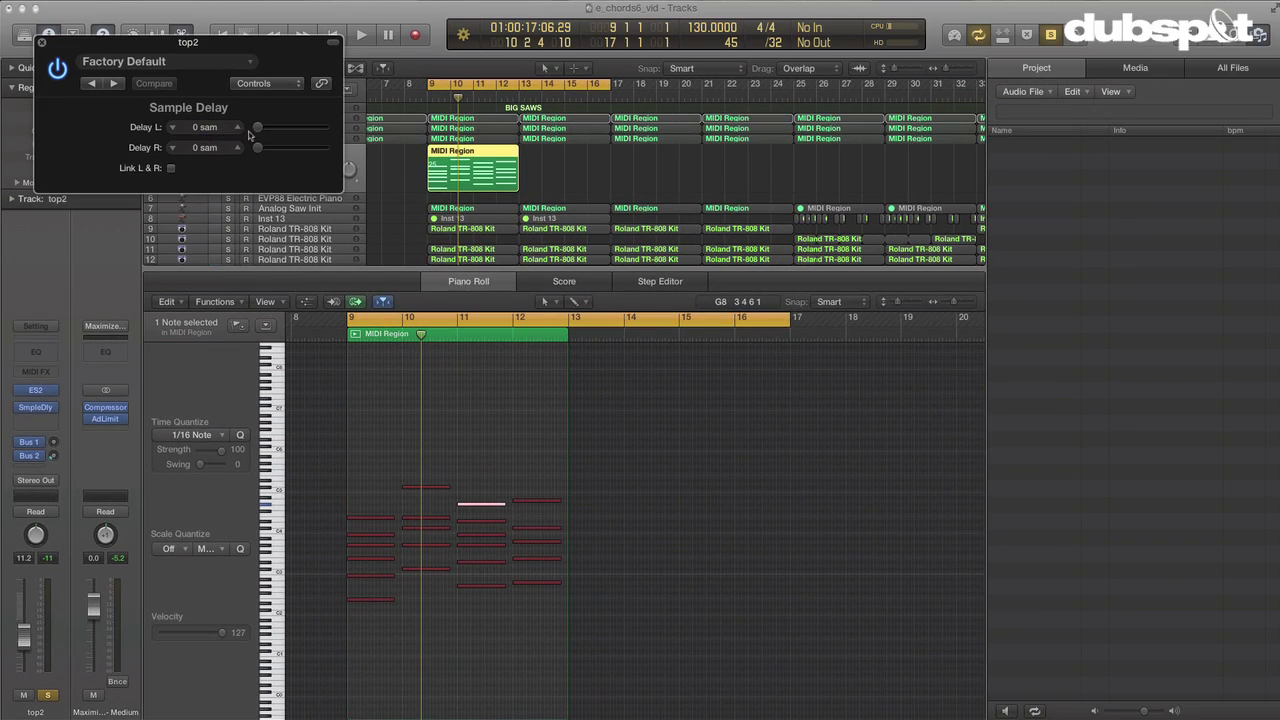
- Set Delay L to 404 samples and toggle the plug-in off and on to compare
{"action": "left_click_drag", "start_coordinate": [272, 87], "coordinate": [279, 94]}
{"action": "left_click_drag", "start_coordinate": [466, 214], "coordinate": [462, 208]}
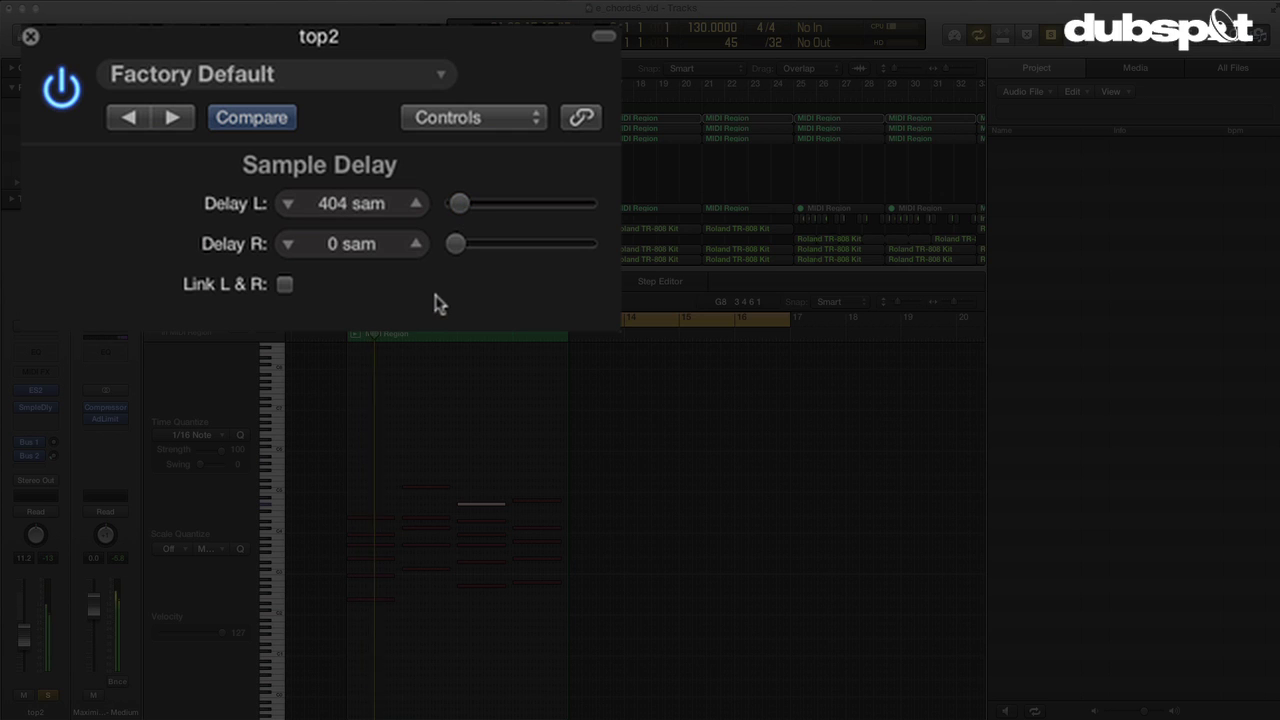
{"action": "left_click", "coordinate": [64, 88]}
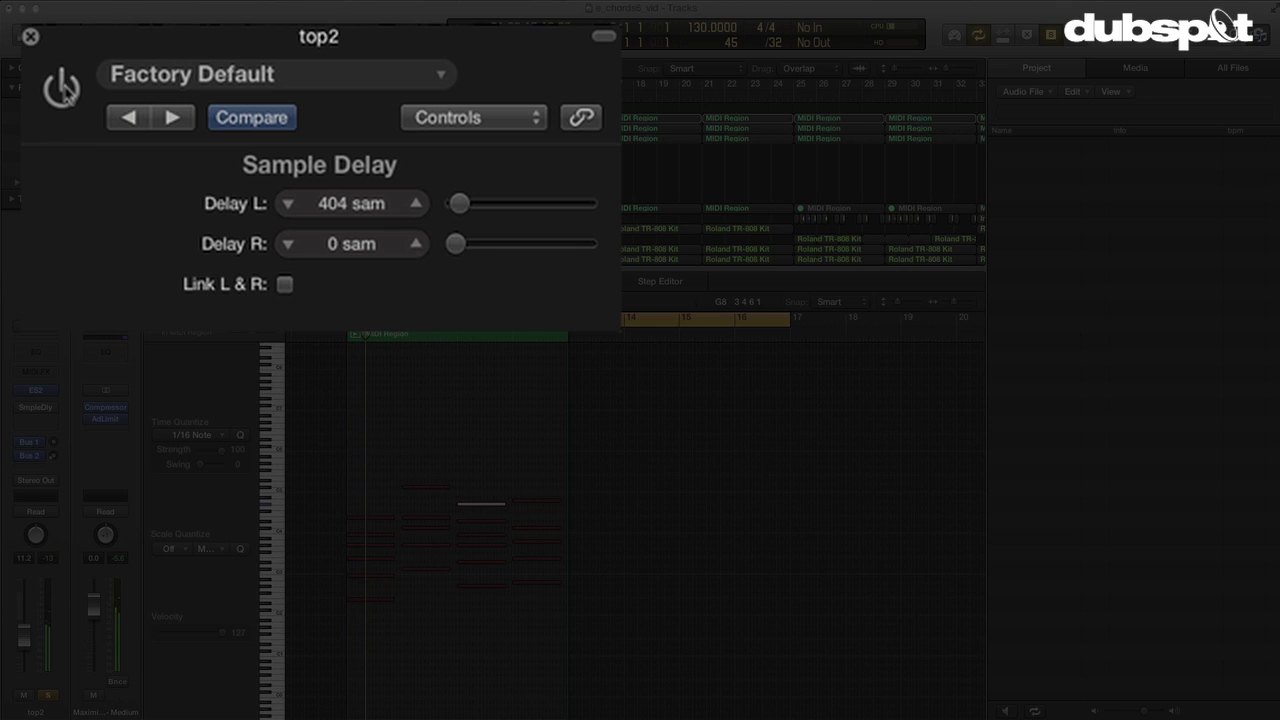
{"action": "left_click", "coordinate": [64, 88]}
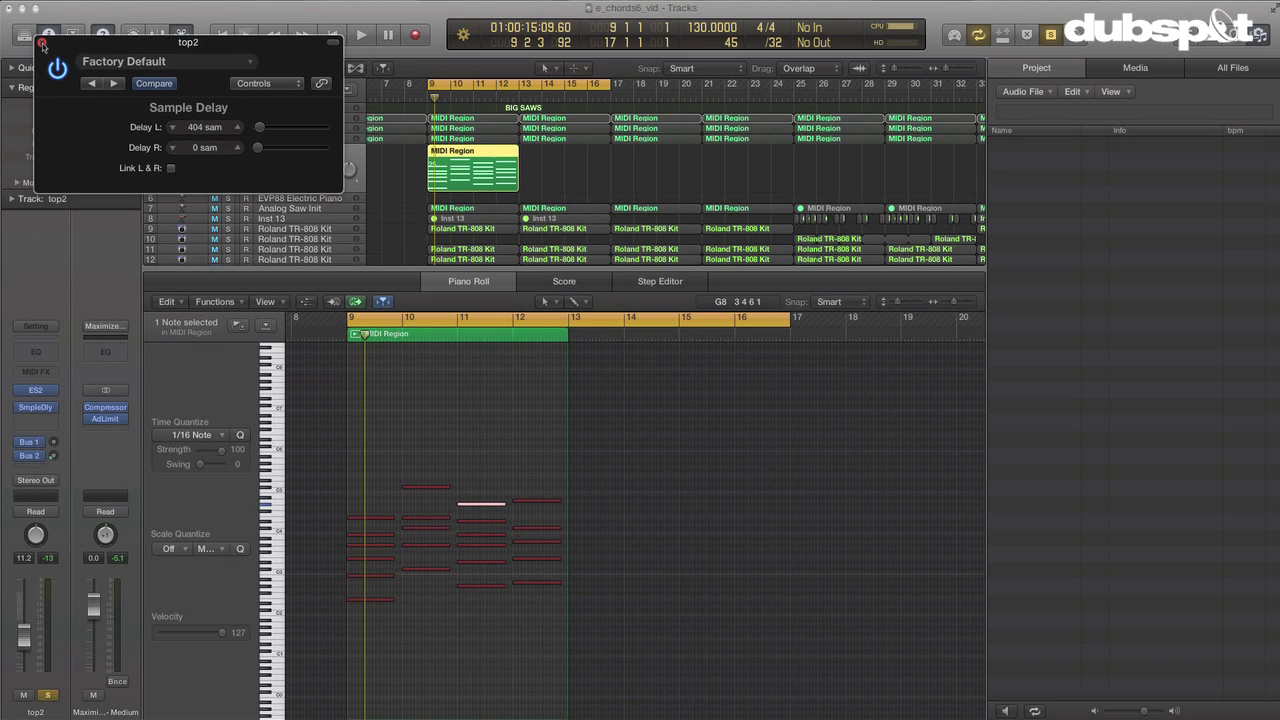
- Close the Sample Delay, raise top2's Bus 2 send to −6.2 dB, and start playback
{"action": "left_click", "coordinate": [42, 45]}
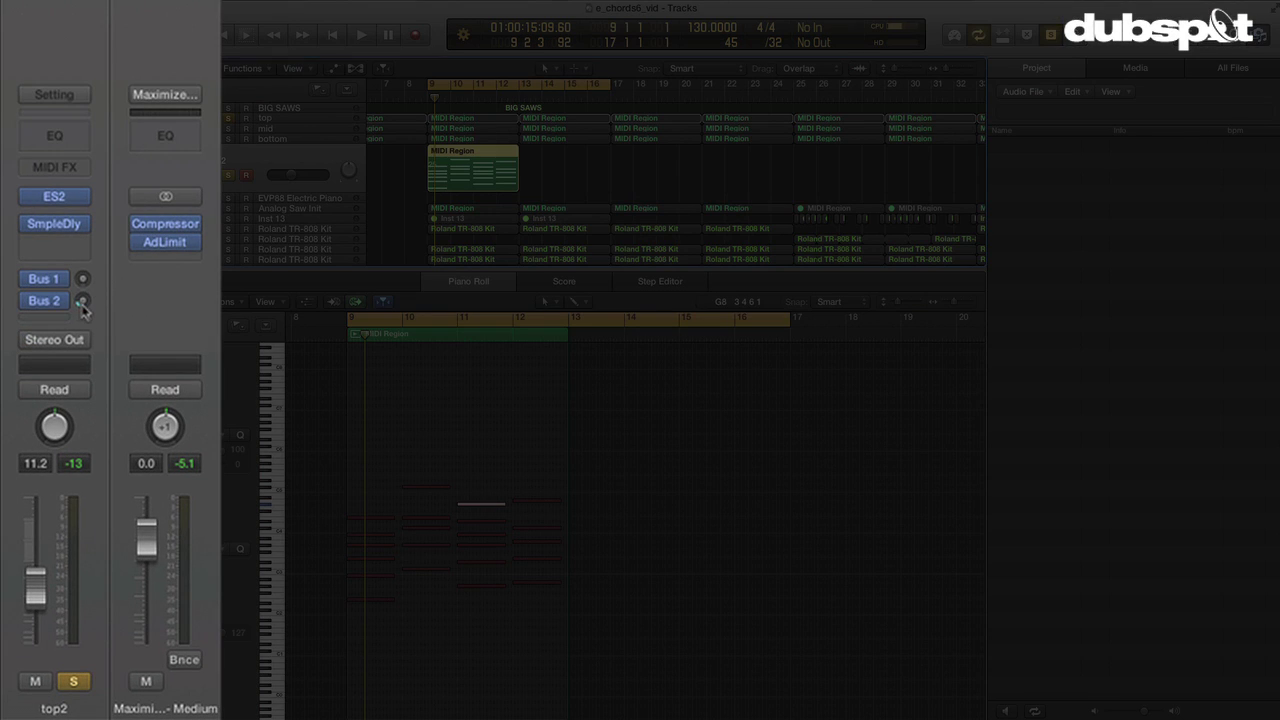
{"action": "left_click_drag", "start_coordinate": [83, 308], "coordinate": [92, 229]}
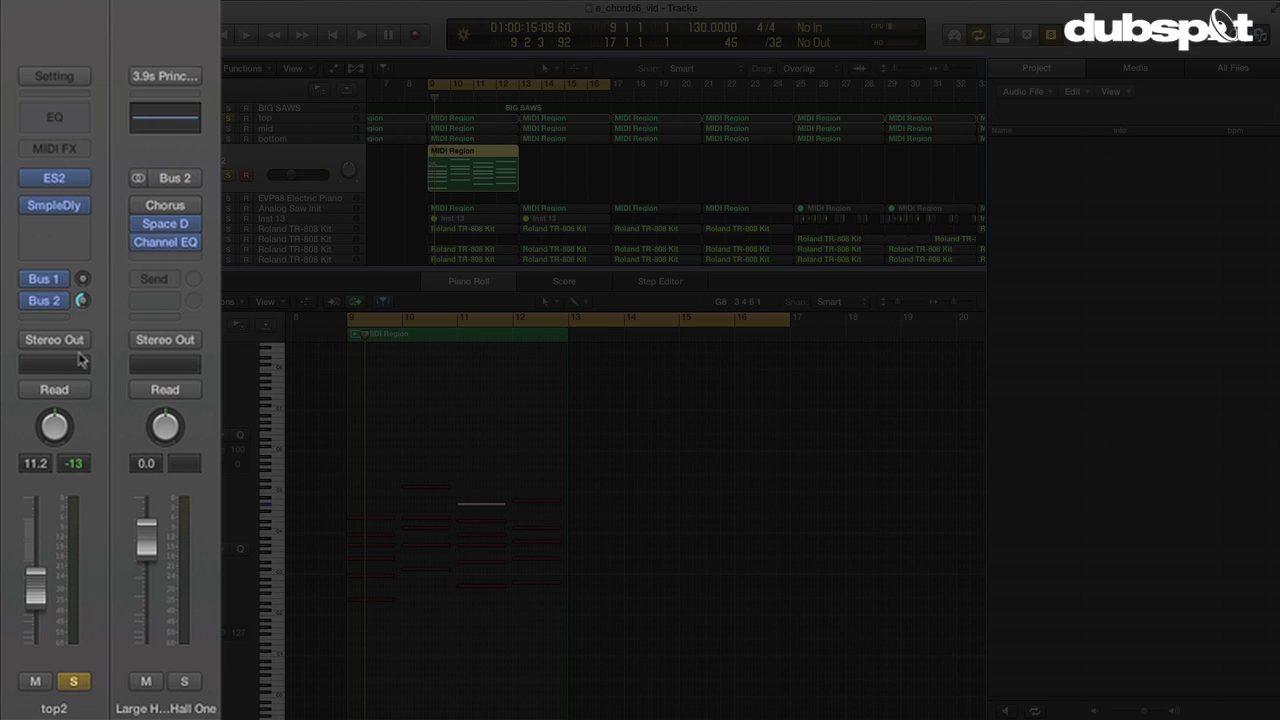
{"action": "key", "text": "space"}
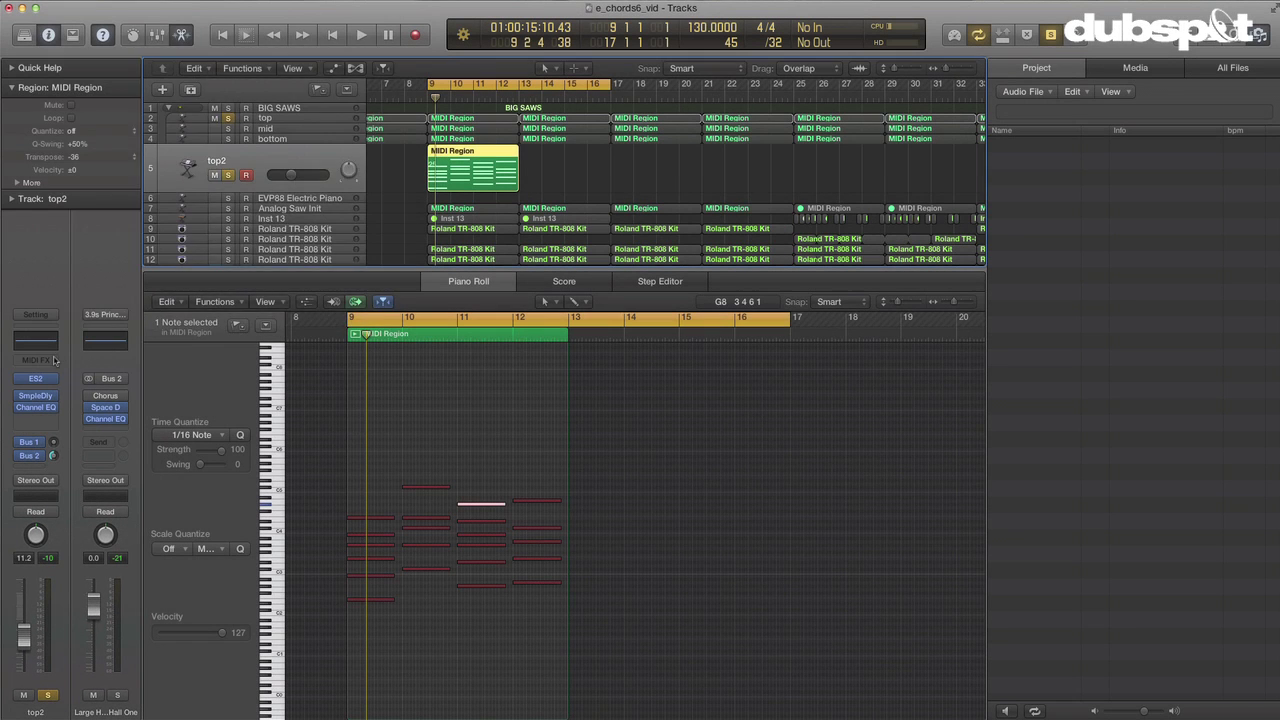
- Insert a Channel EQ on top2 with its low-cut band enabled at about 360 Hz
{"action": "left_click", "coordinate": [60, 119]}
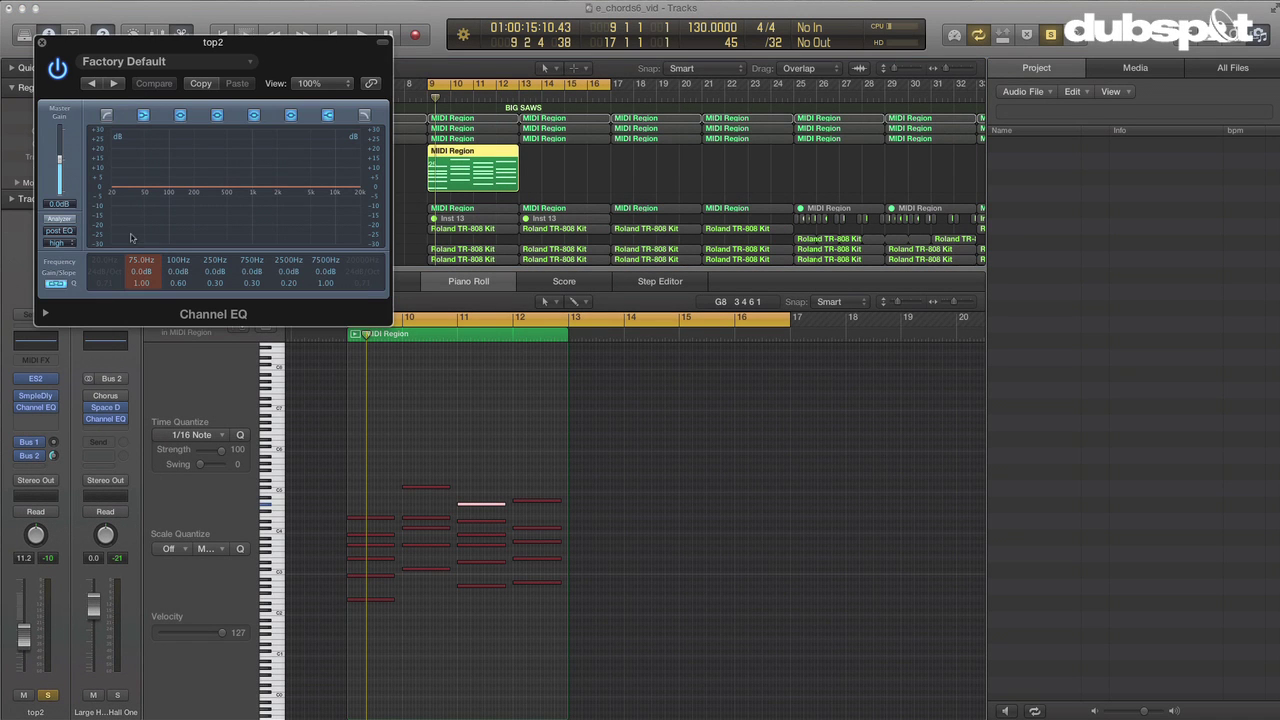
{"action": "left_click", "coordinate": [108, 117]}
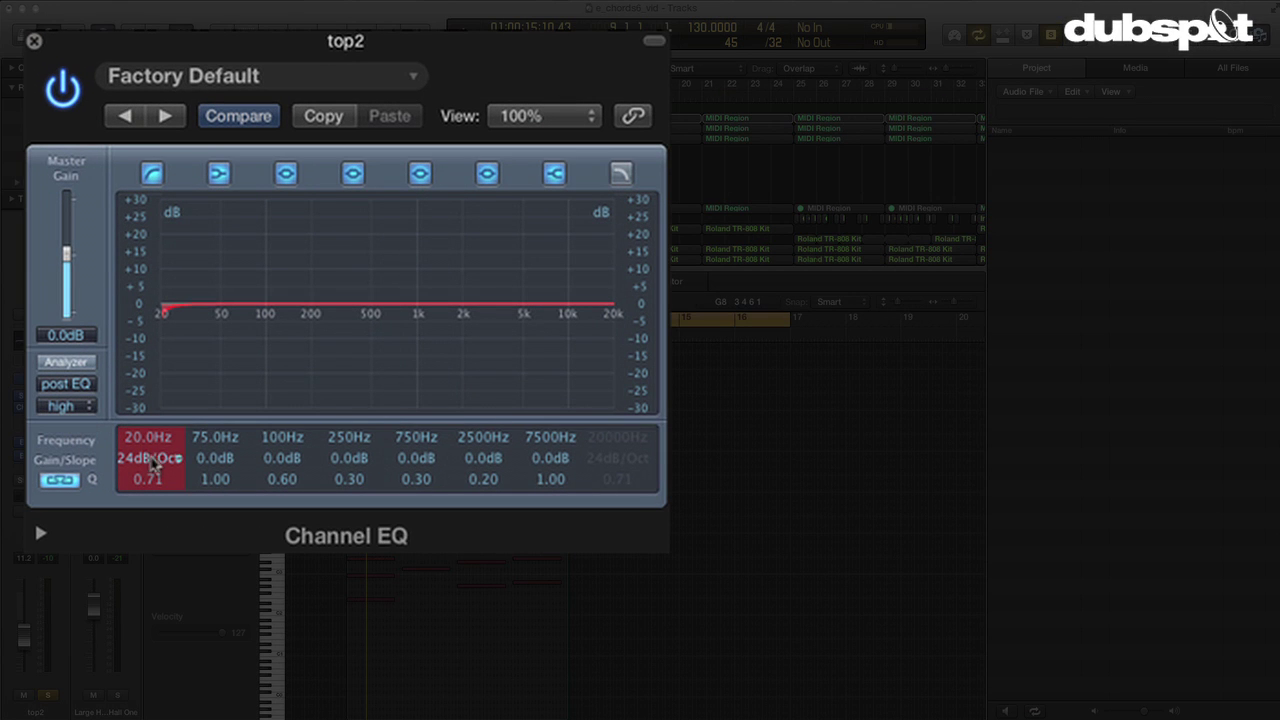
{"action": "left_click_drag", "start_coordinate": [150, 449], "coordinate": [194, 194]}
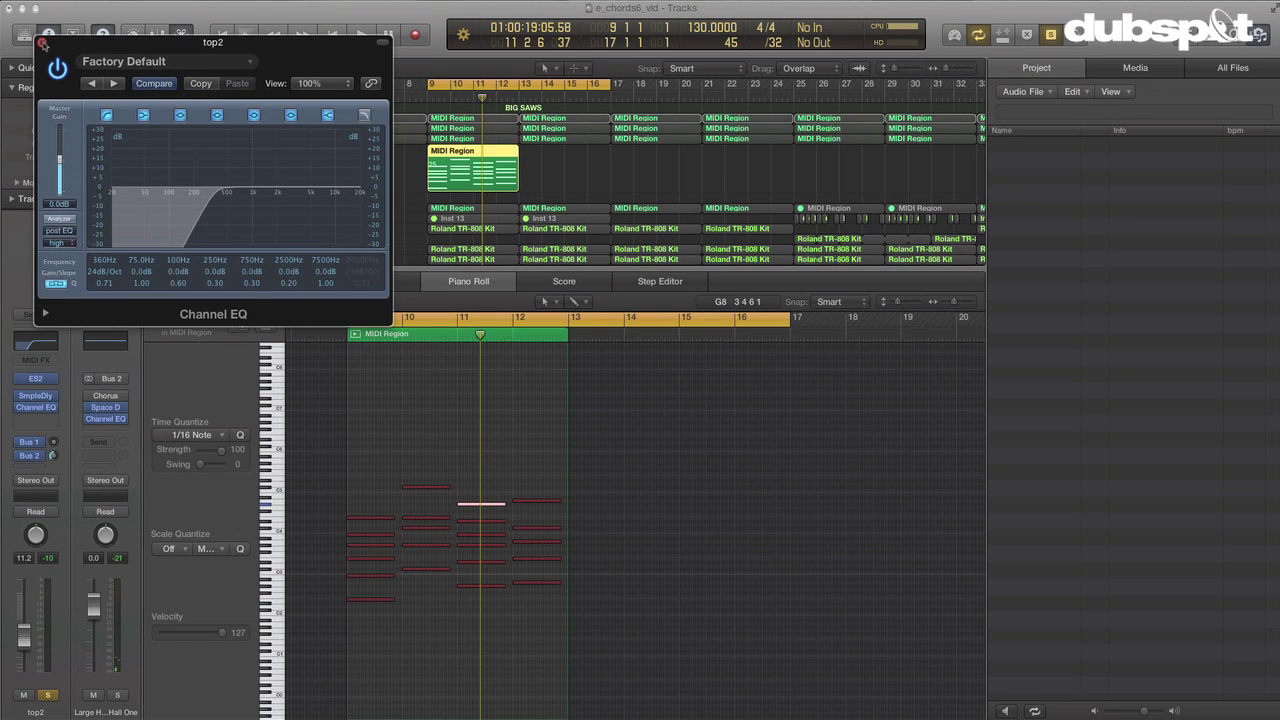
{"action": "left_click", "coordinate": [36, 42]}
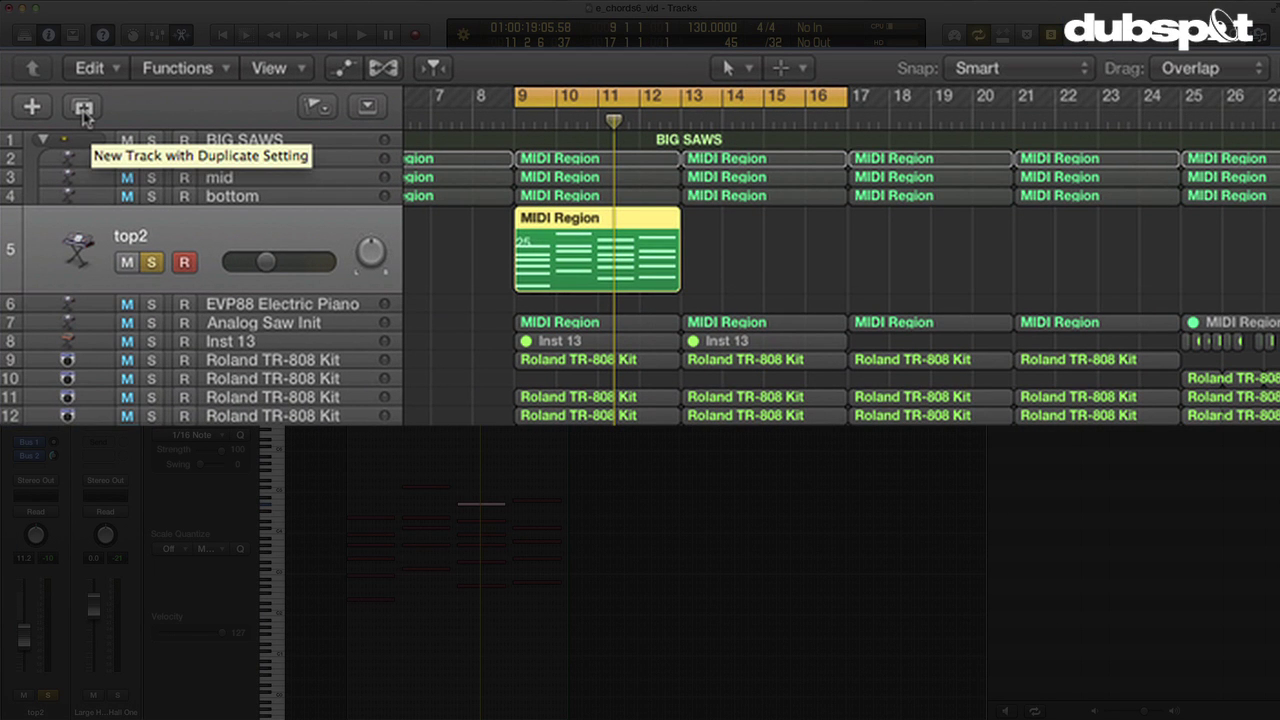
- Duplicate top2's track settings, copy its region onto the new track, and bypass its ES2 Pan slot
{"action": "left_click", "coordinate": [84, 108]}
{"action": "left_click", "coordinate": [522, 250]}
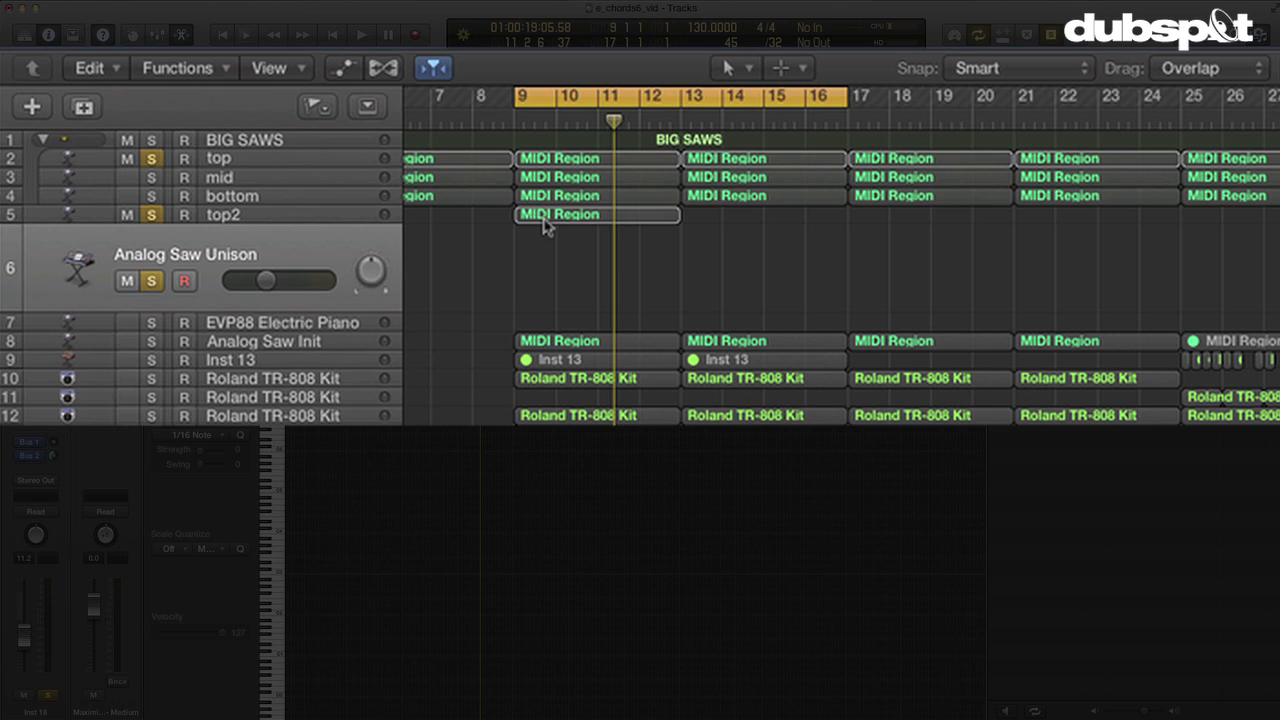
{"action": "left_click_drag", "start_coordinate": [549, 223], "coordinate": [538, 250]}
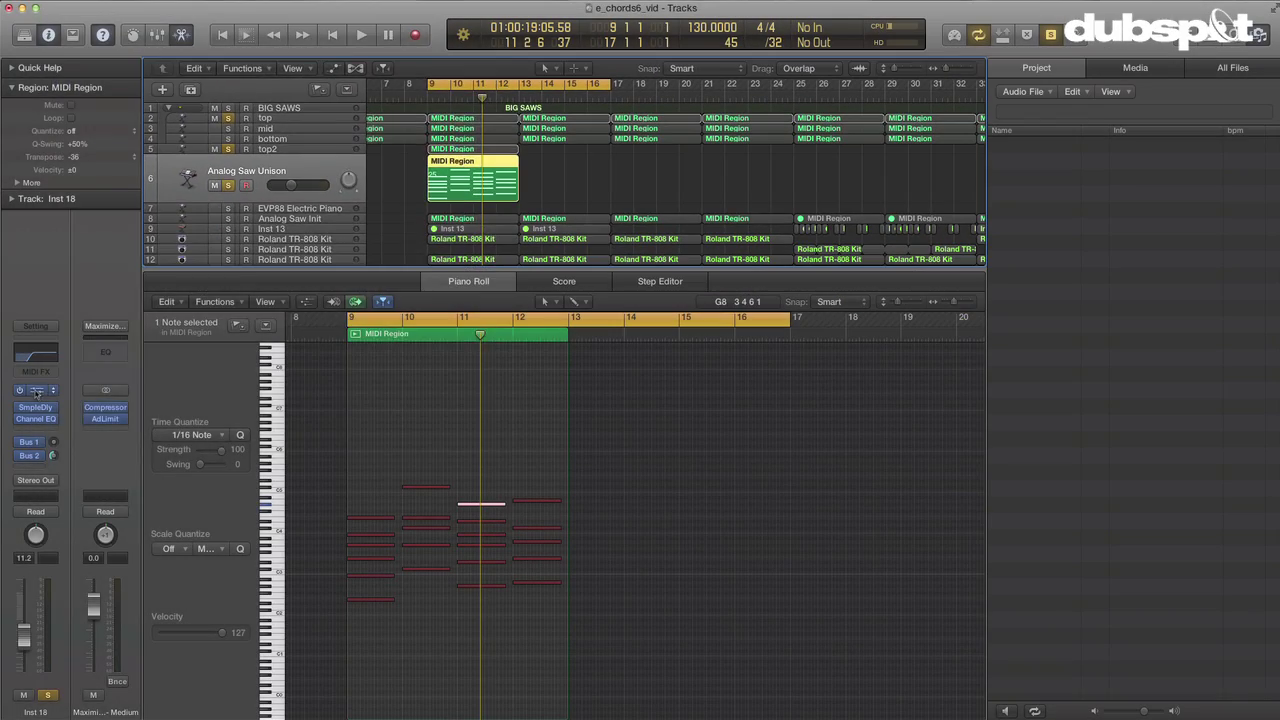
{"action": "left_click", "coordinate": [38, 395]}
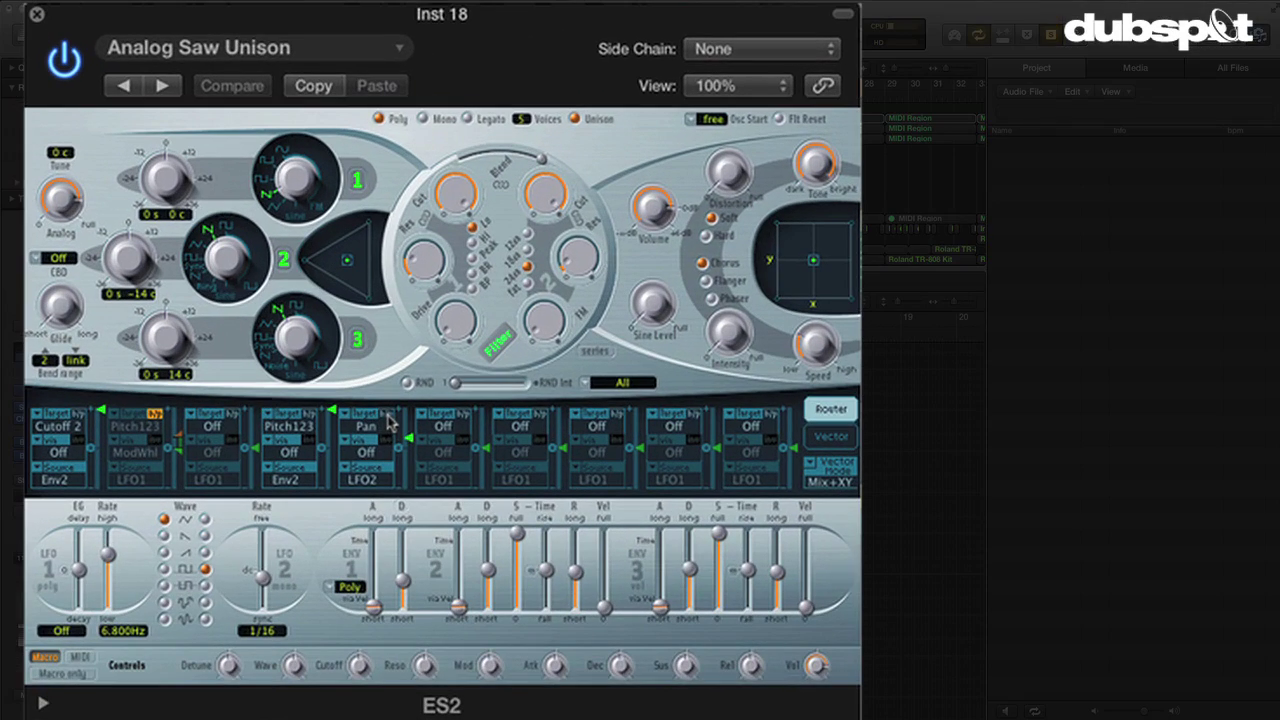
{"action": "left_click", "coordinate": [243, 273]}
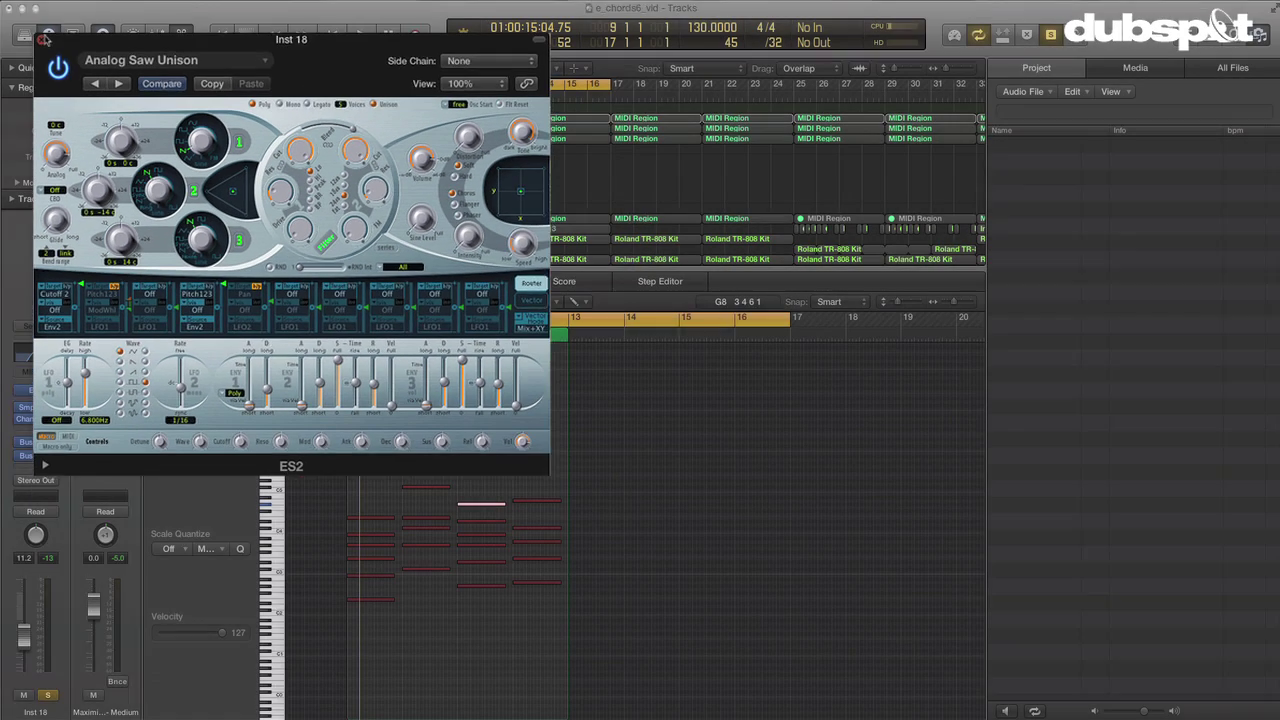
- On Inst 18, bypass the Sample Delay, drop the Bus 2 reverb send to -∞, and reopen ES2
{"action": "left_click", "coordinate": [36, 14]}
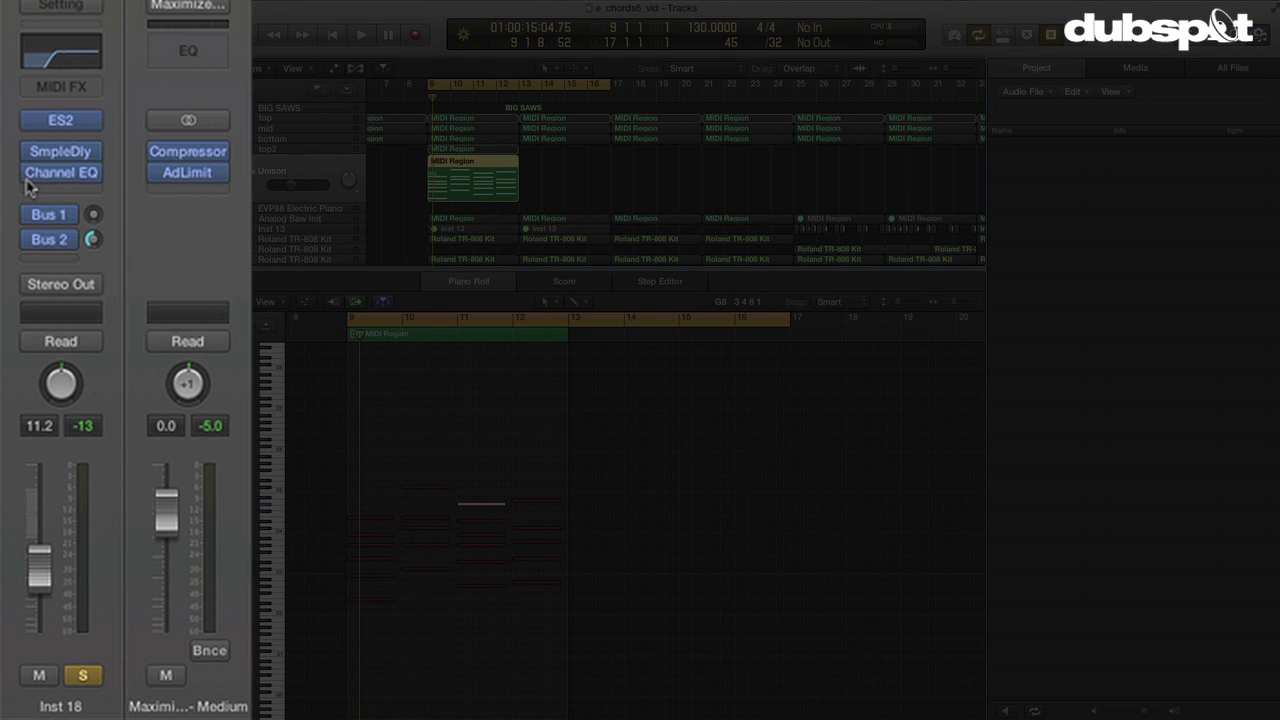
{"action": "mouse_move", "coordinate": [19, 419]}
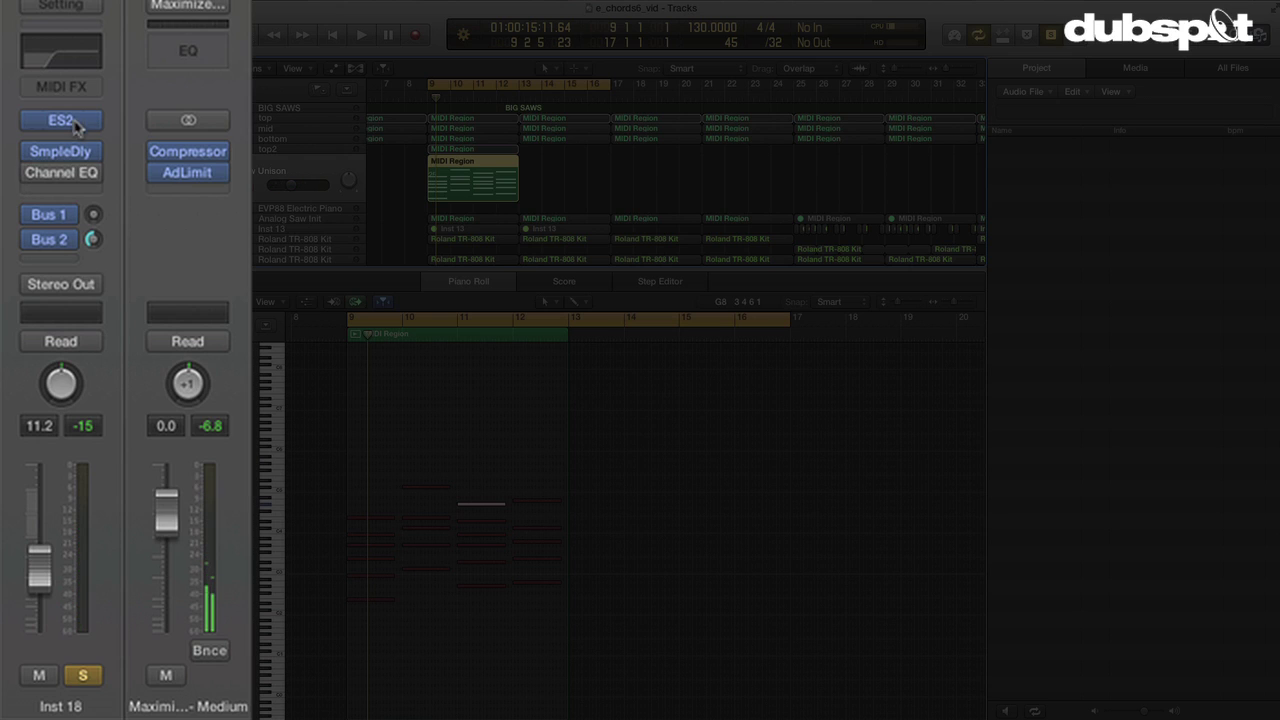
{"action": "left_click", "coordinate": [31, 151]}
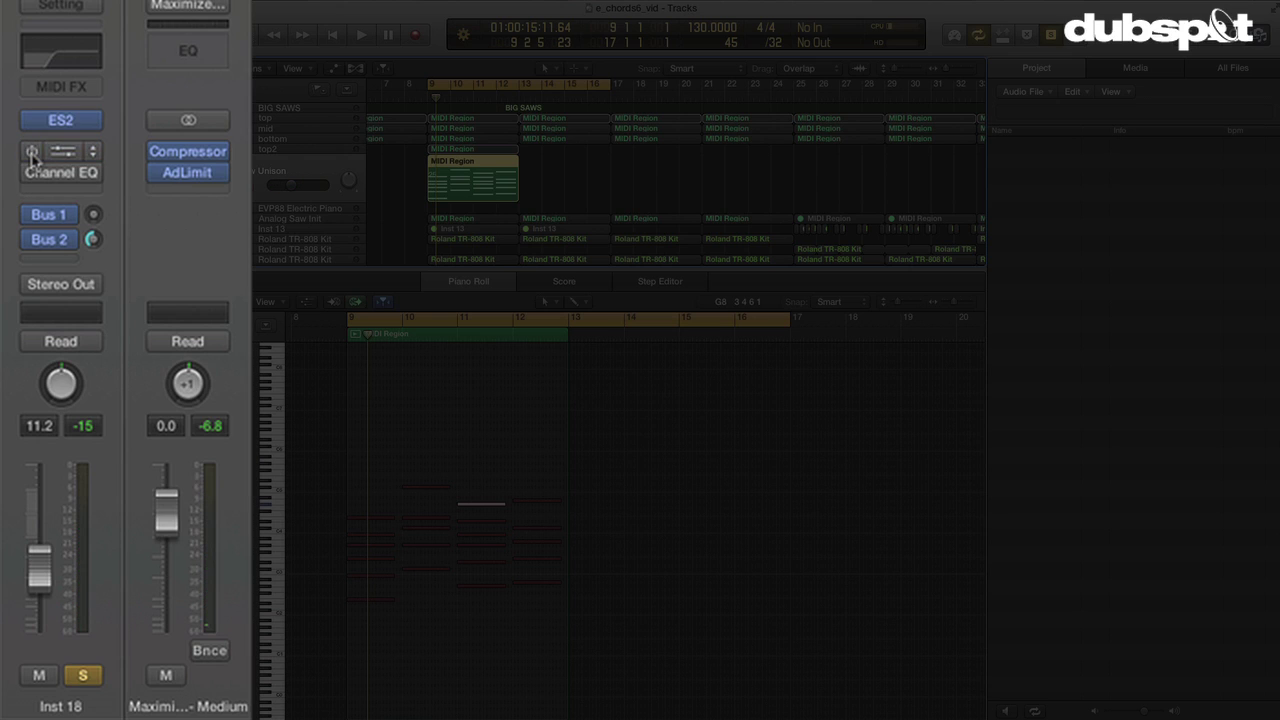
{"action": "left_click_drag", "start_coordinate": [91, 252], "coordinate": [99, 410]}
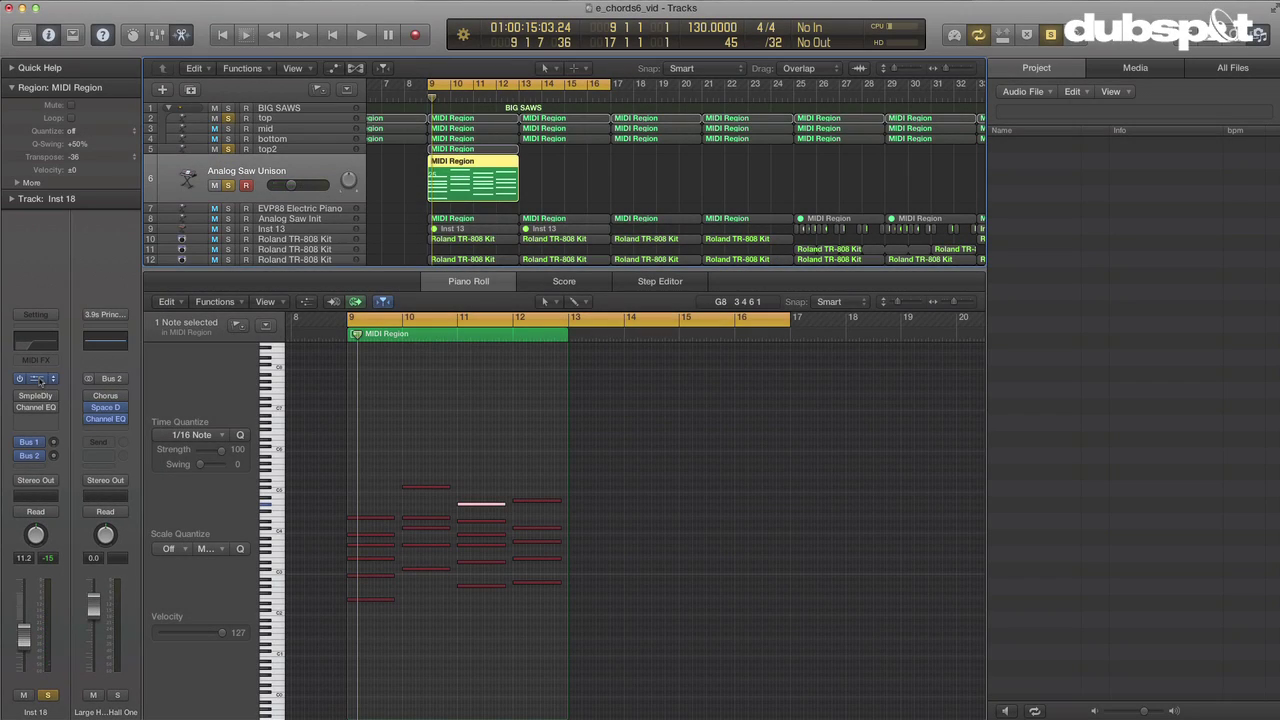
{"action": "left_click", "coordinate": [40, 380]}
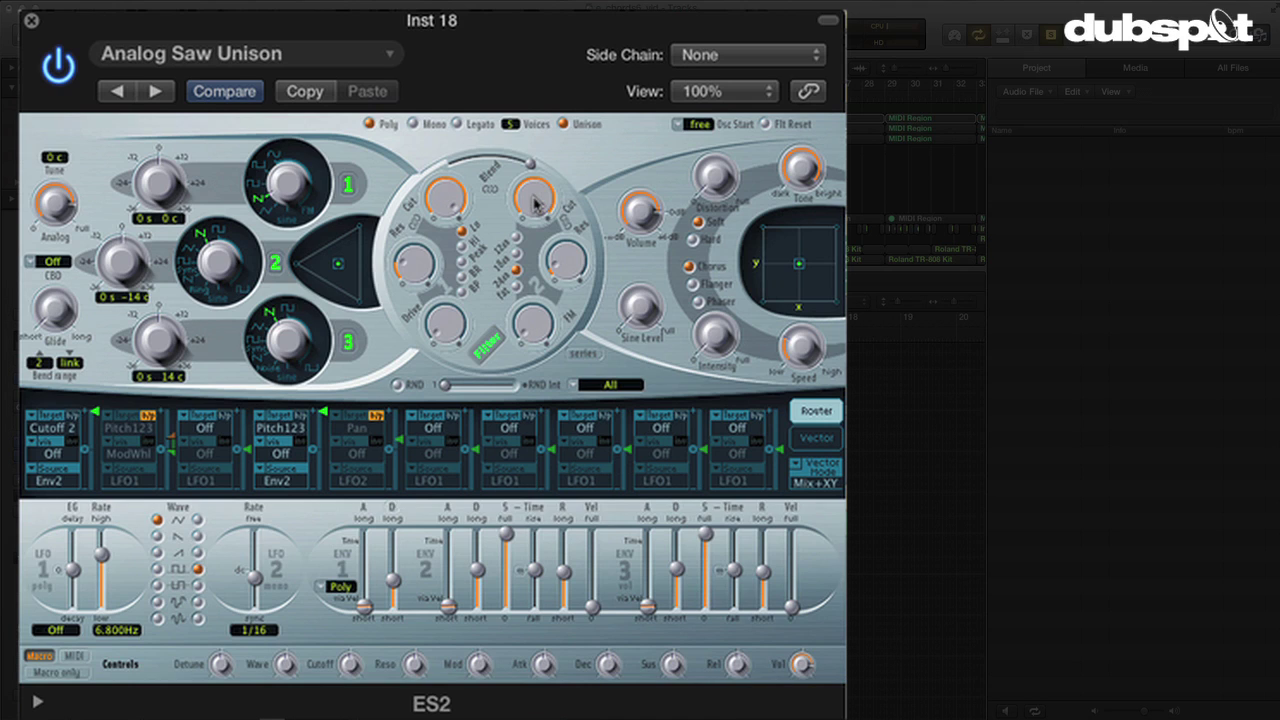
- Set the ES2 Filter 2 cutoff to 0.48 and bypass the Cutoff 2/Env2 router modulation
{"action": "left_click_drag", "start_coordinate": [533, 201], "coordinate": [531, 320]}
{"action": "left_click", "coordinate": [72, 417]}
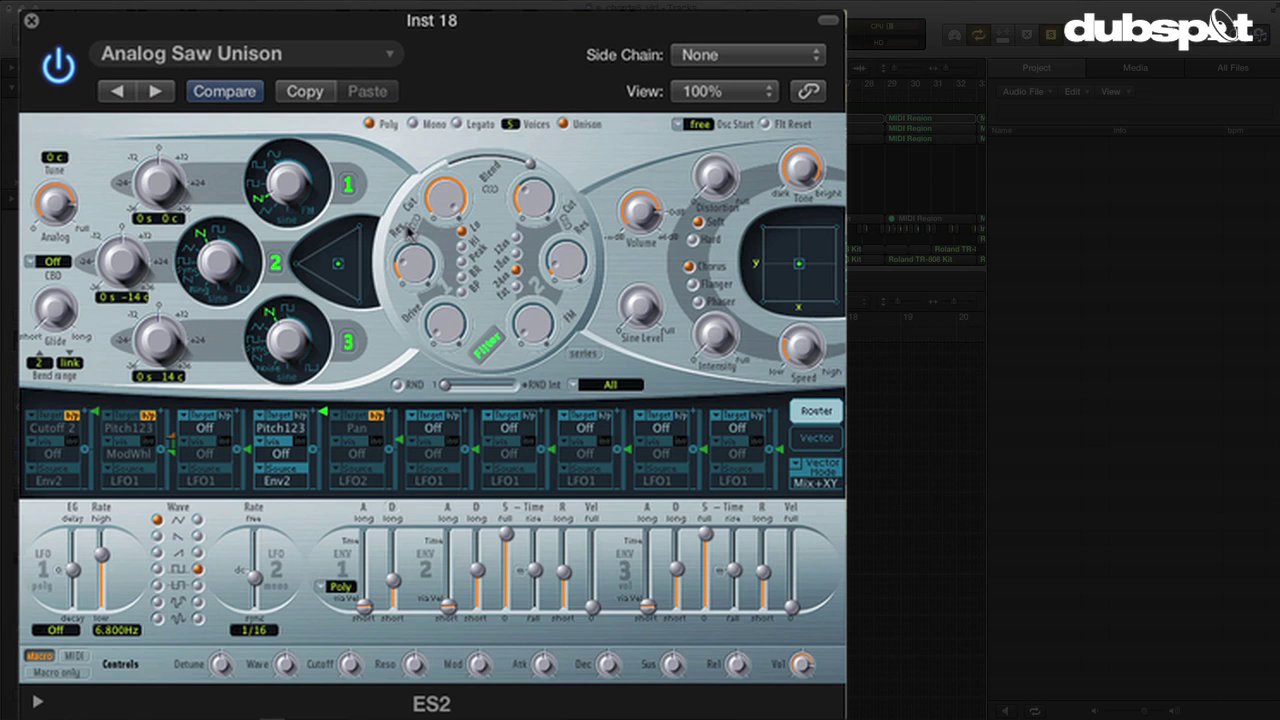
{"action": "left_click_drag", "start_coordinate": [516, 201], "coordinate": [545, 170]}
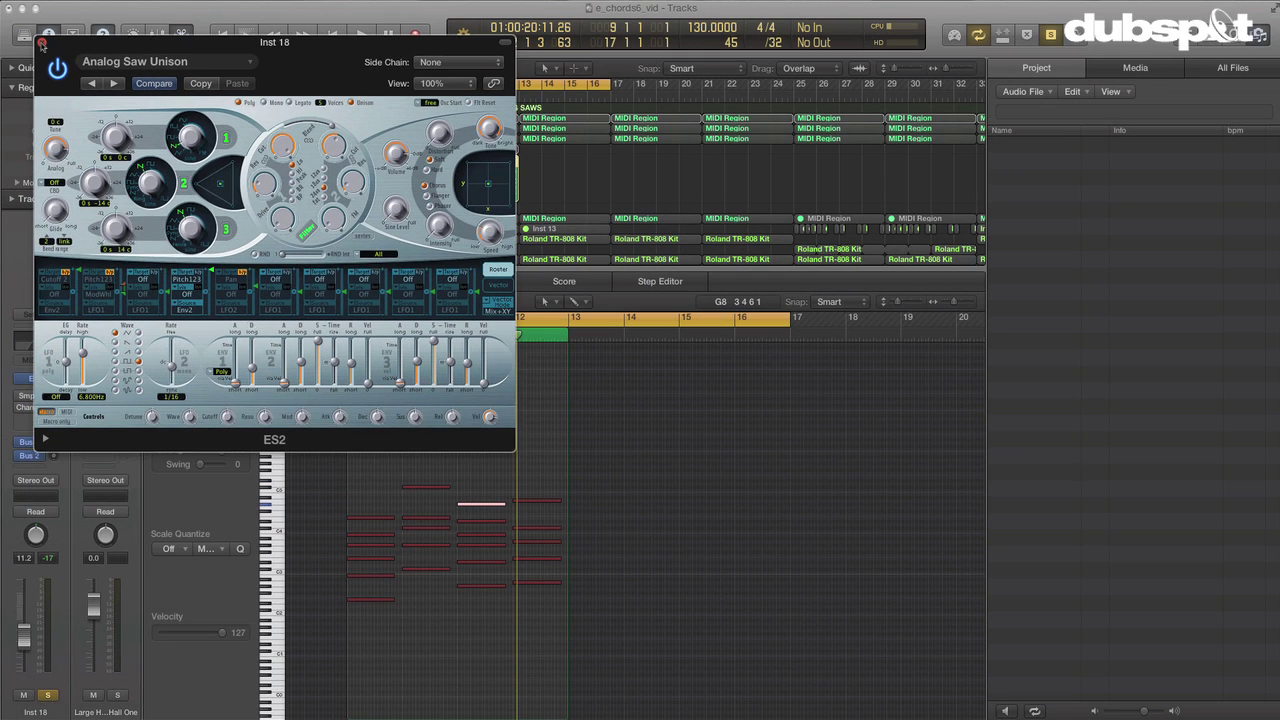
{"action": "left_click", "coordinate": [41, 43]}
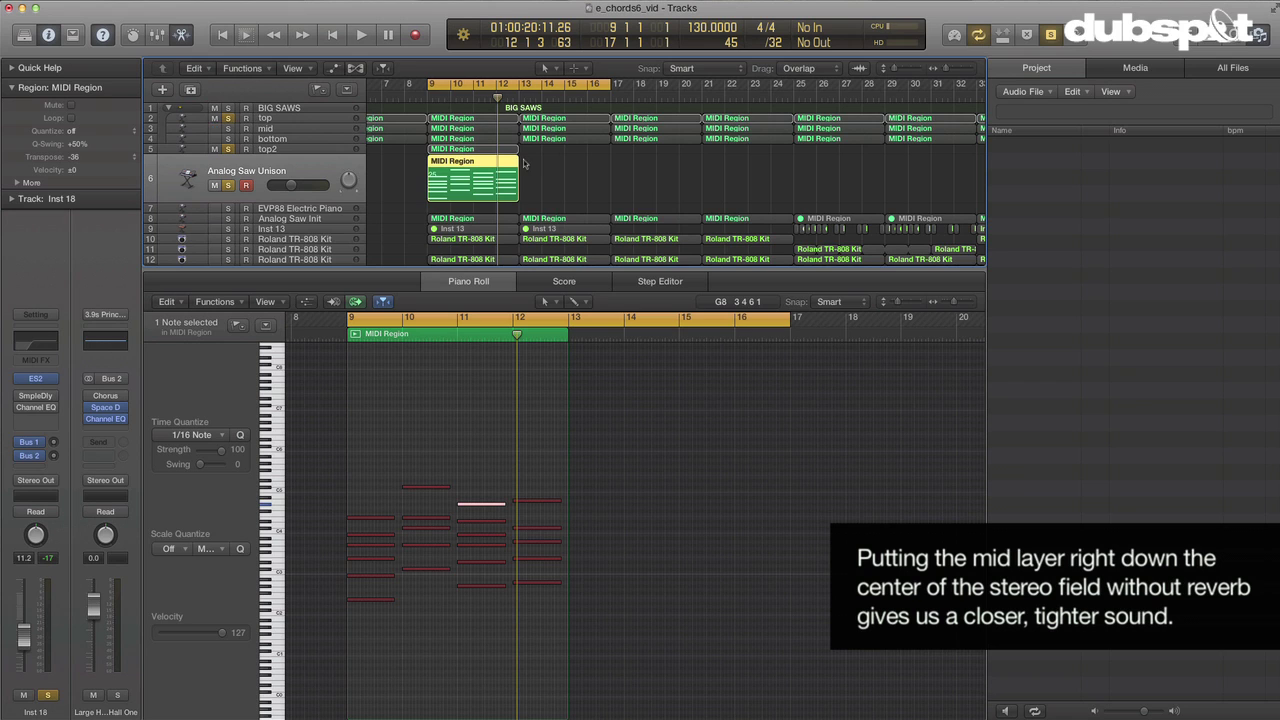
{"action": "left_click", "coordinate": [484, 152], "text": "shift"}
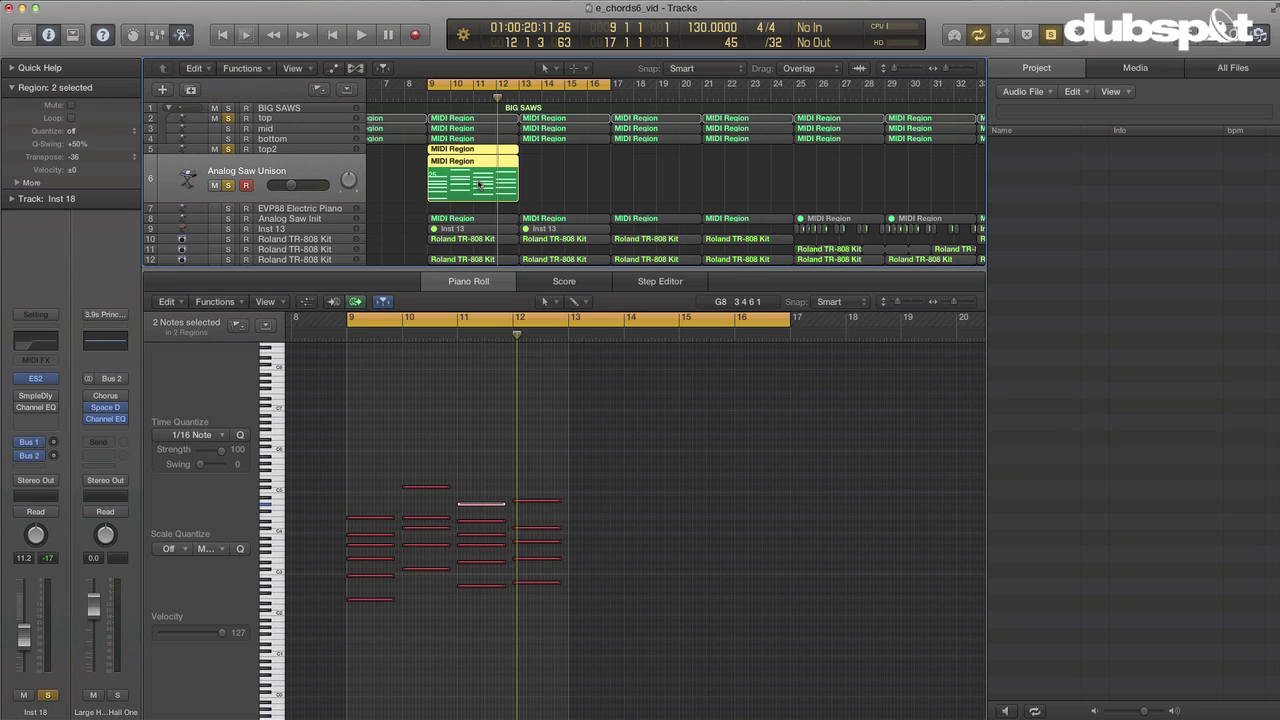
{"action": "key", "text": "space"}
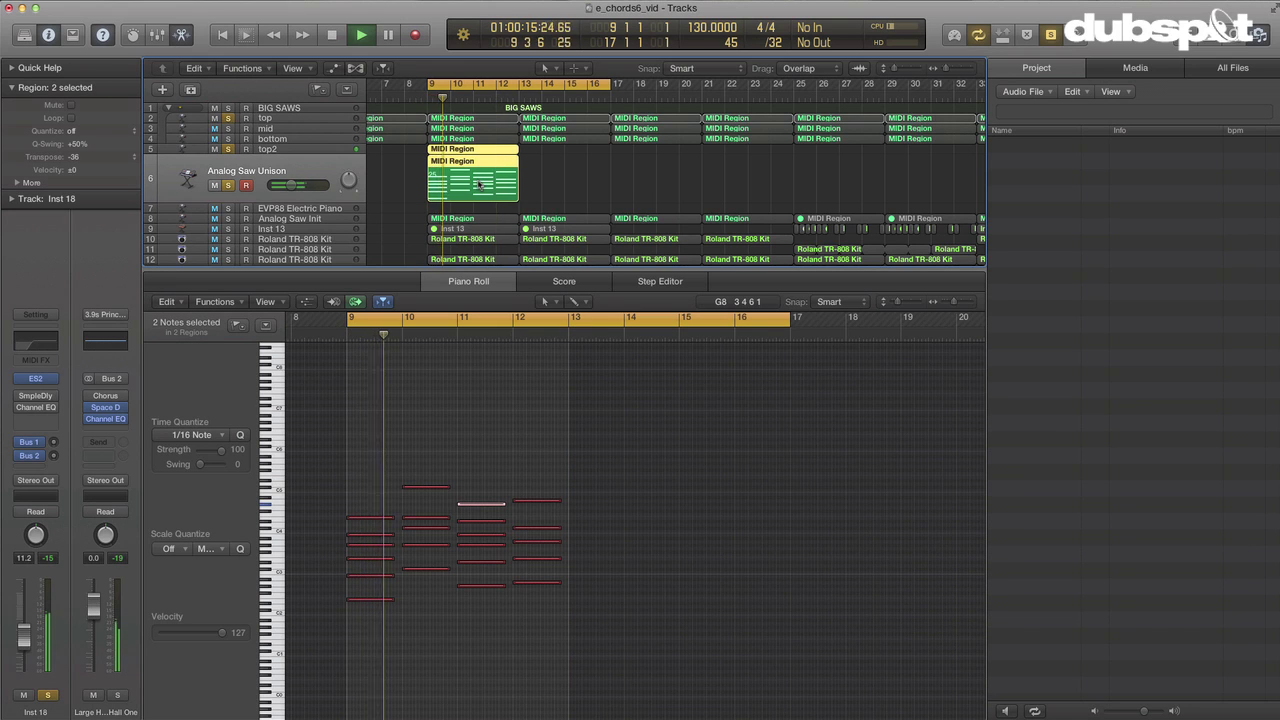
{"action": "left_click", "coordinate": [224, 185]}
{"action": "left_click", "coordinate": [228, 185]}
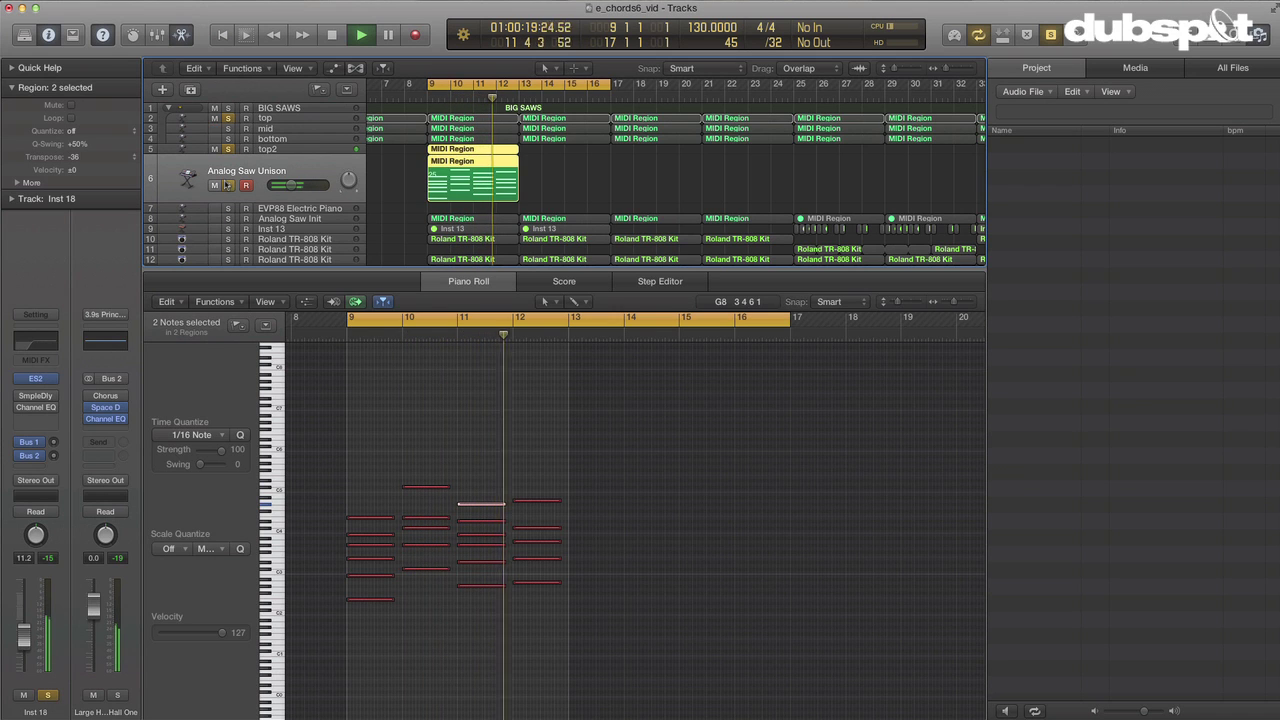
{"action": "key", "text": "space"}
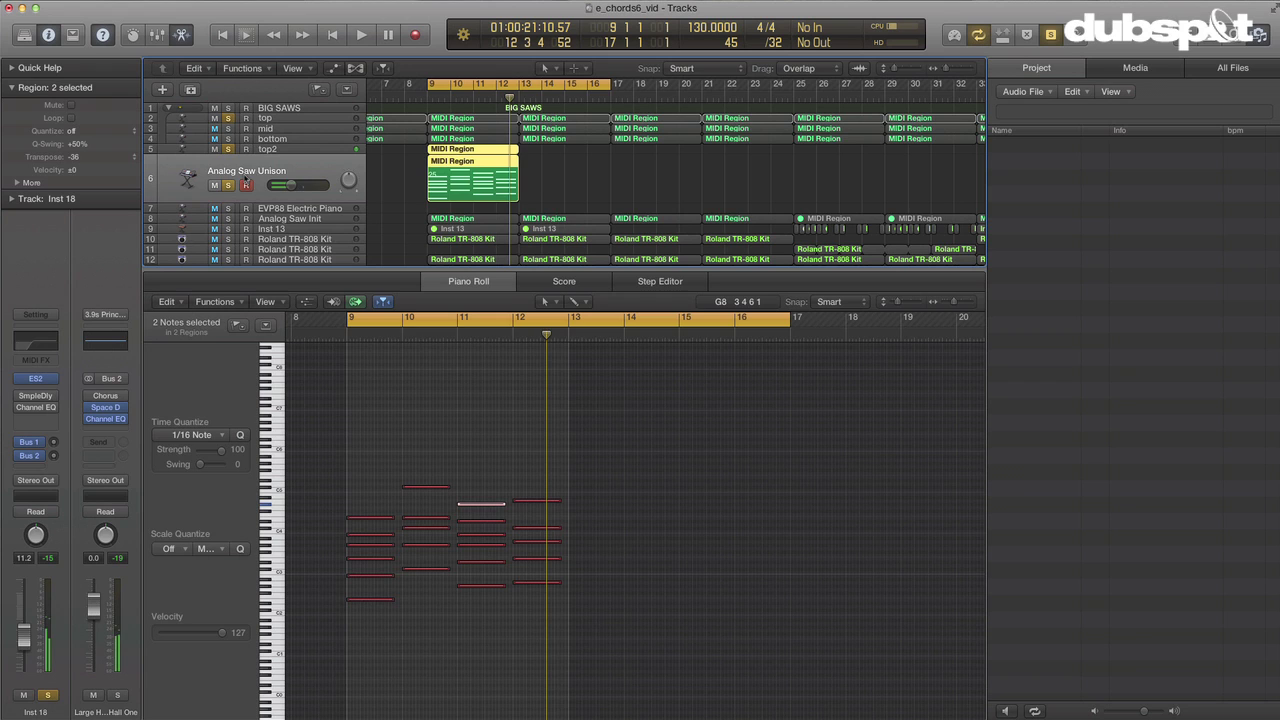
{"action": "left_click", "coordinate": [258, 172]}
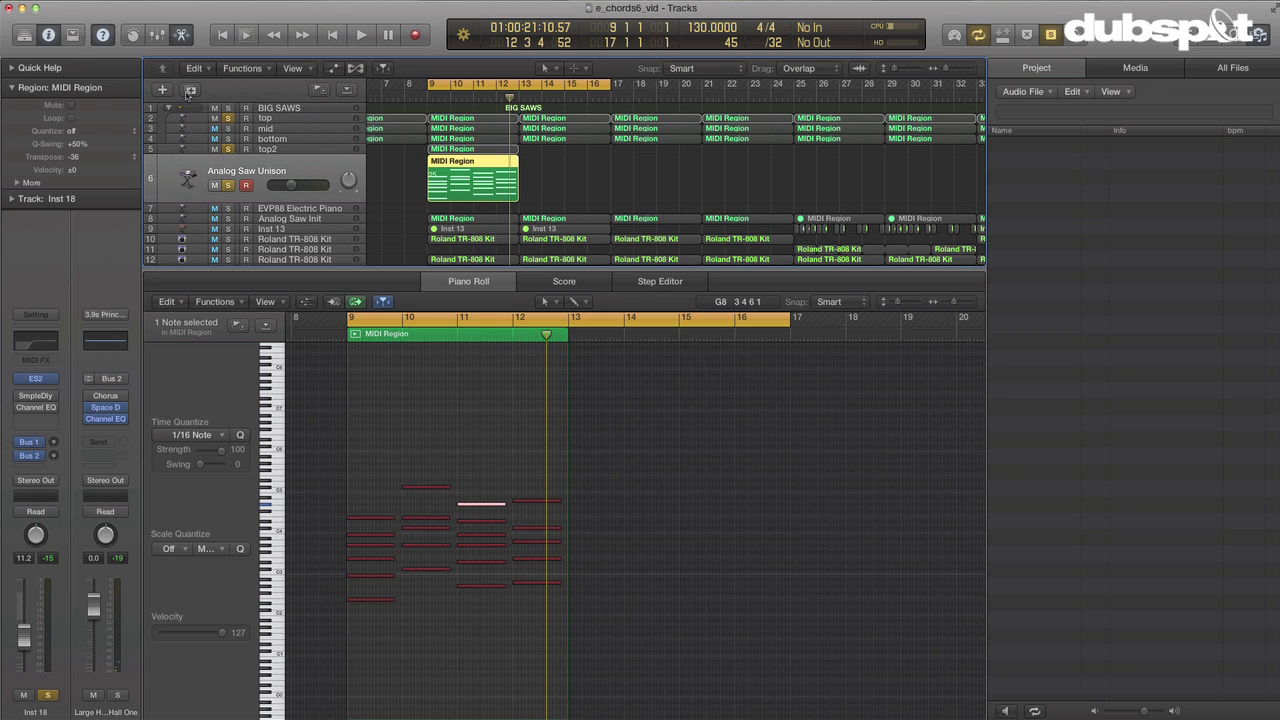
- Add a duplicate Analog Saw Union track and copy the bar 9–12 chord region onto it
{"action": "left_click", "coordinate": [190, 89]}
{"action": "left_click", "coordinate": [462, 184]}
{"action": "left_click", "coordinate": [455, 161]}
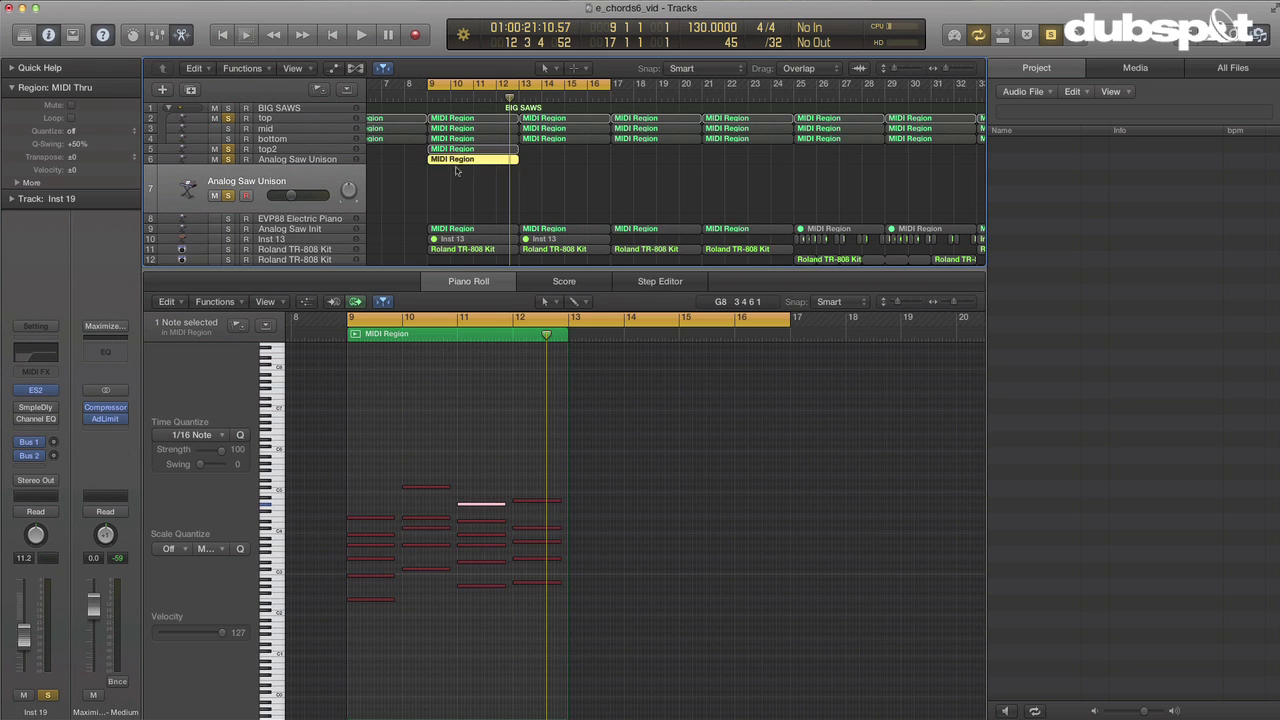
{"action": "left_click_drag", "start_coordinate": [455, 170], "coordinate": [457, 192]}
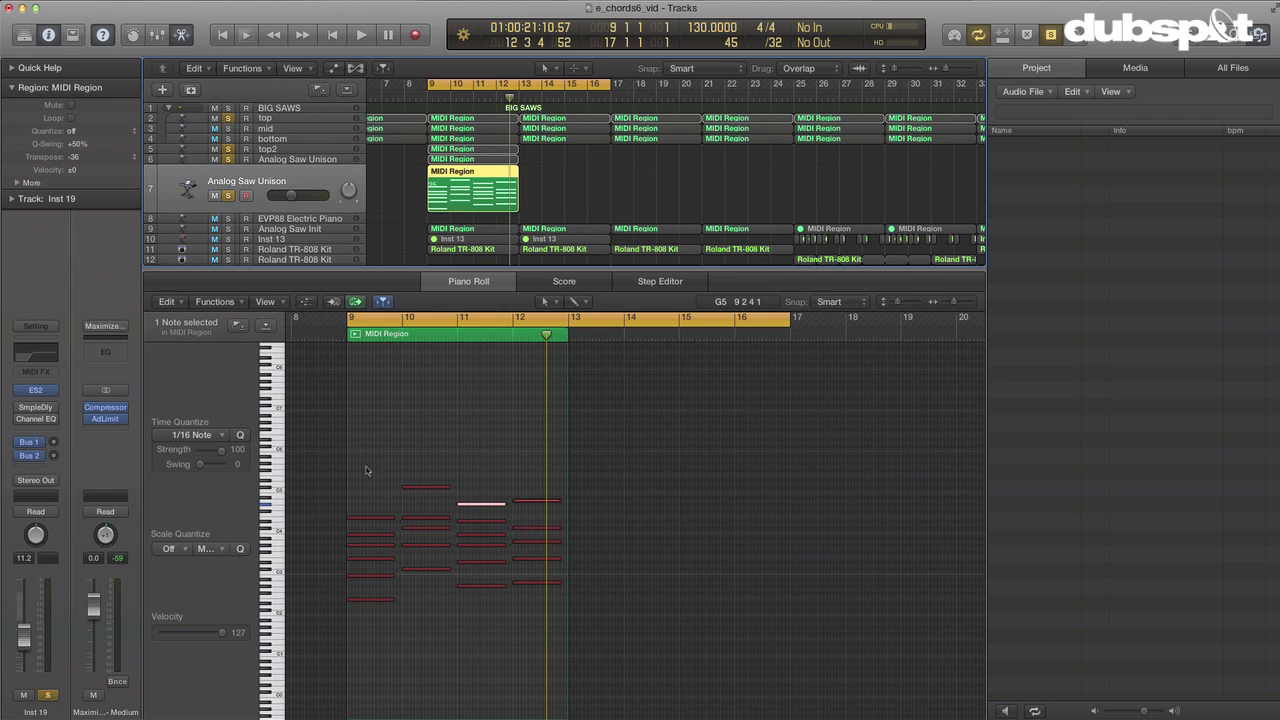
- Mute the upper chord notes in the Piano Roll, keeping only the bass notes
{"action": "left_click_drag", "start_coordinate": [366, 470], "coordinate": [580, 570]}
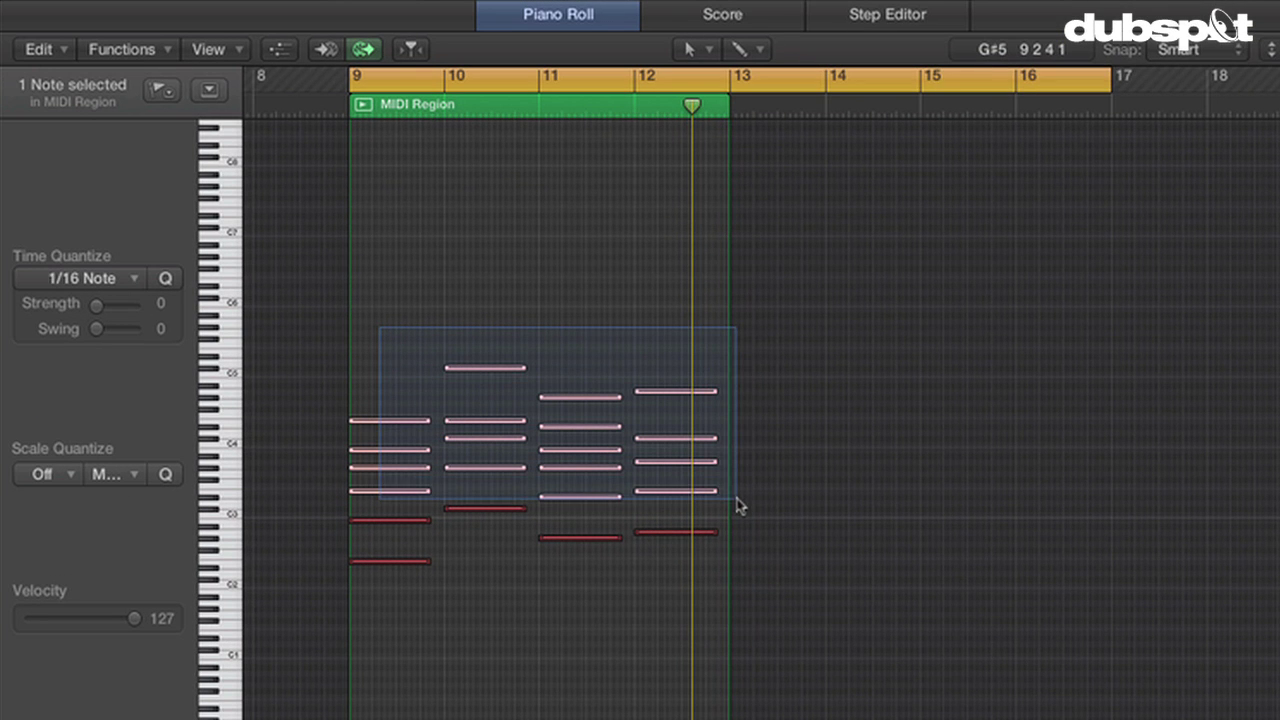
{"action": "left_click_drag", "start_coordinate": [737, 505], "coordinate": [751, 489]}
{"action": "key", "text": "ctrl+m"}
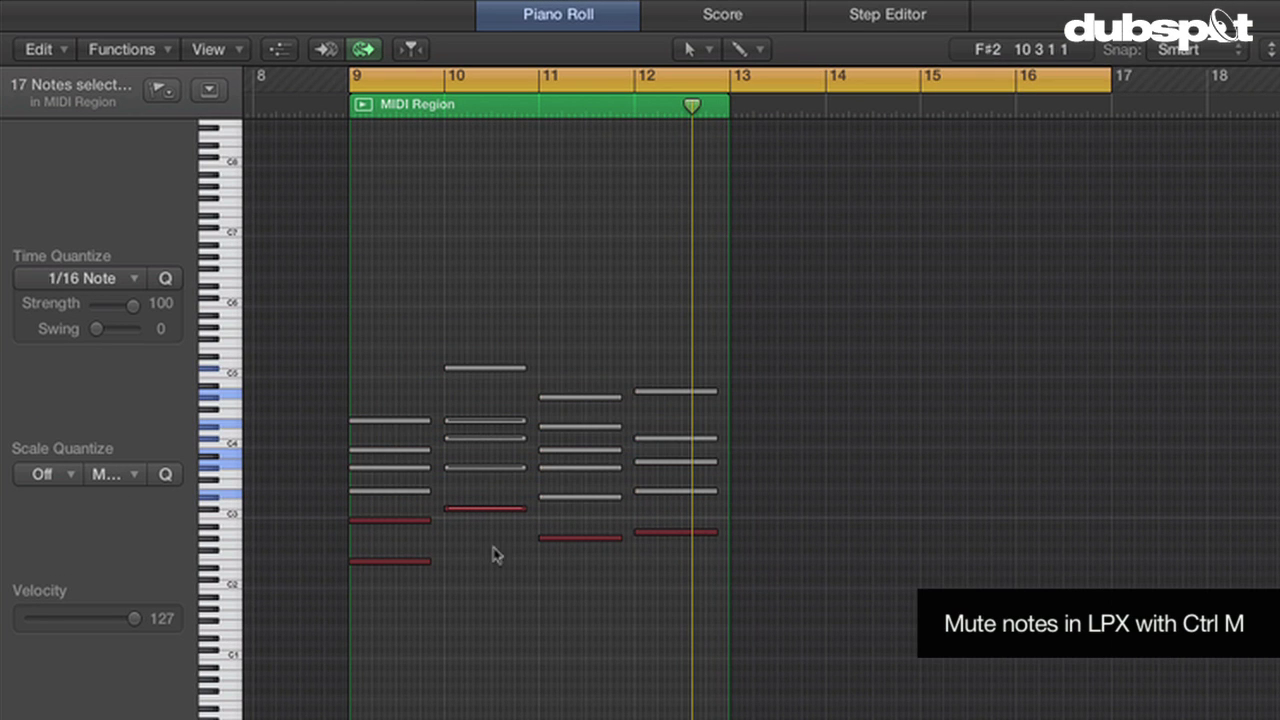
{"action": "left_click", "coordinate": [403, 521]}
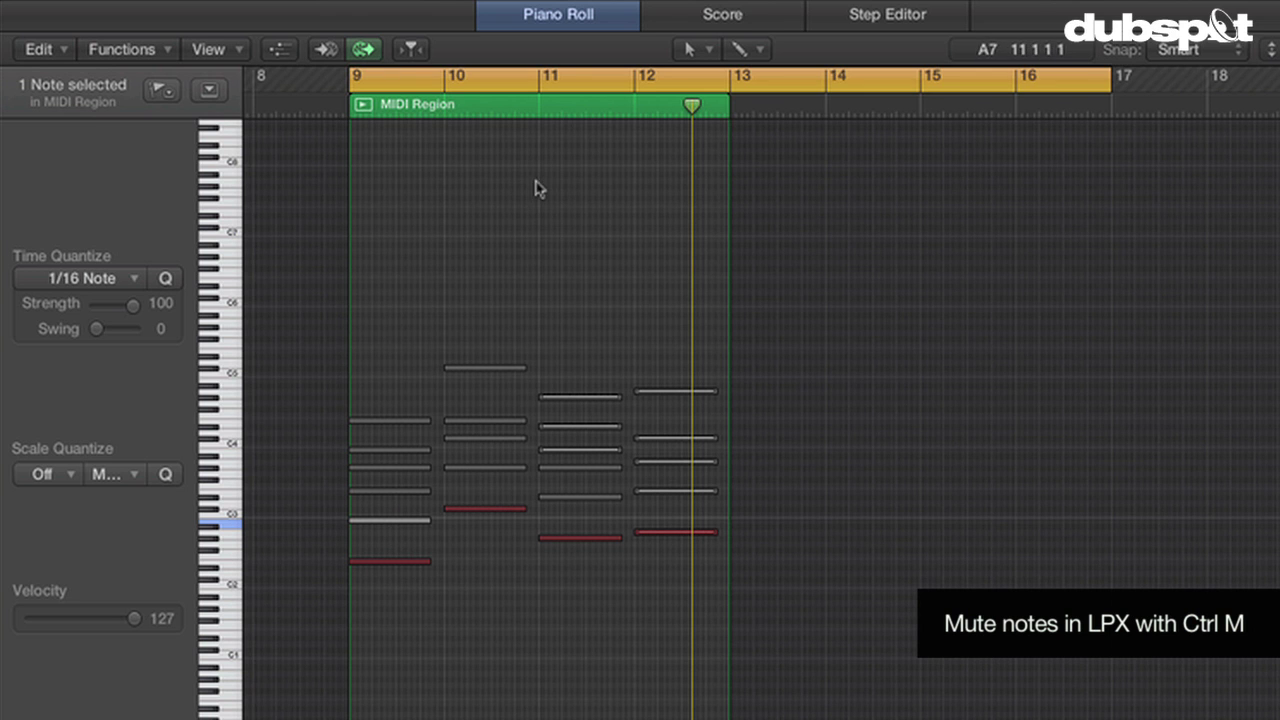
{"action": "key", "text": "space"}
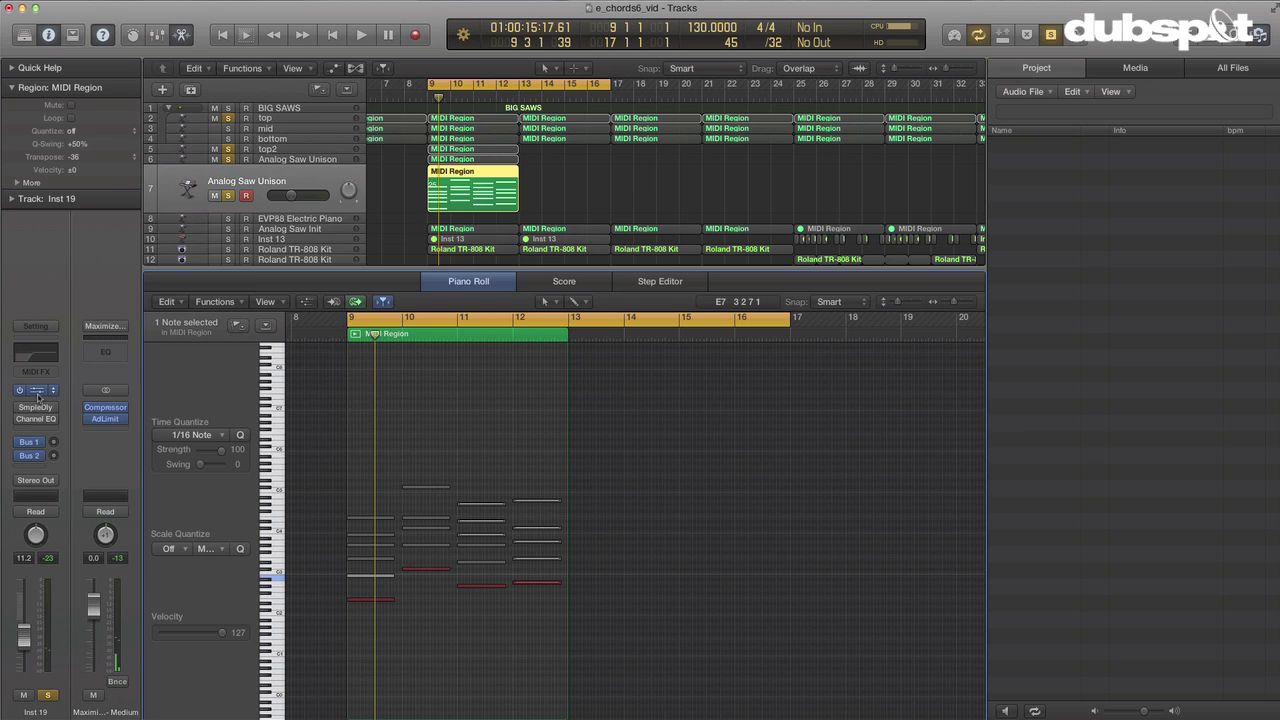
- Make Inst 19's ES2 mono, Osc 1 square only, less analog drift, cutoff 2 near 0.366, unison off
{"action": "left_click", "coordinate": [38, 392]}
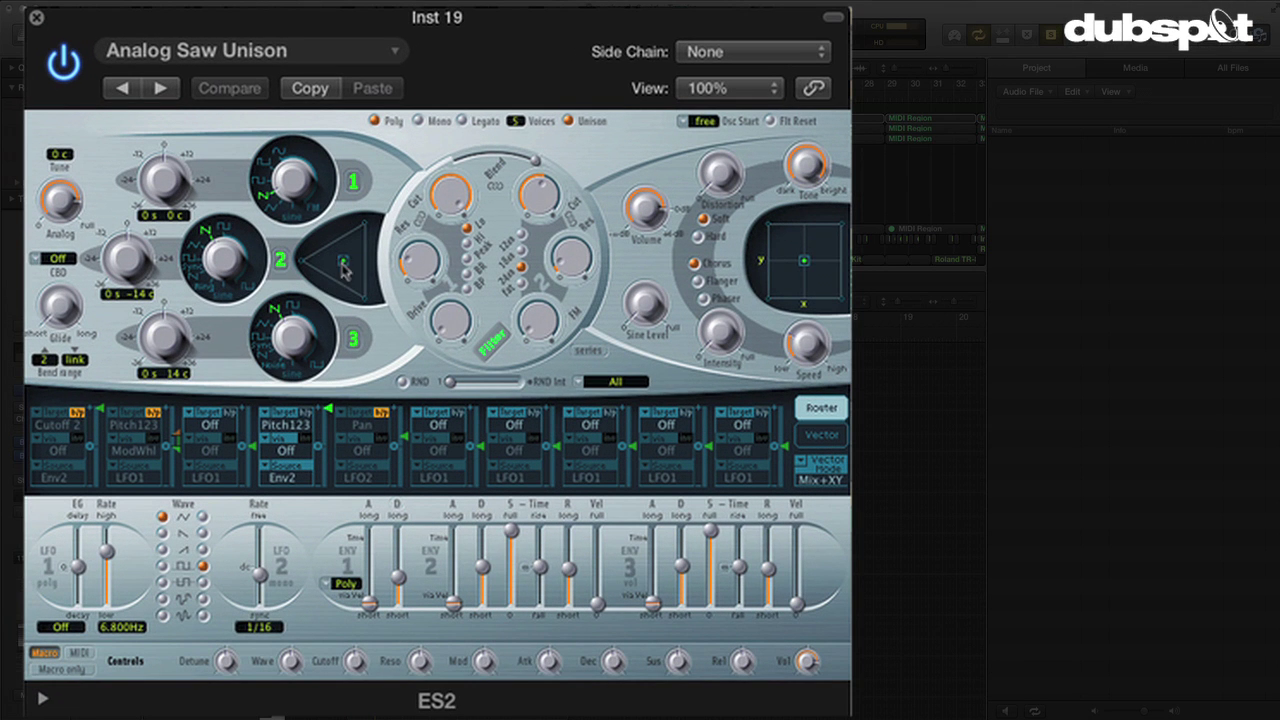
{"action": "left_click_drag", "start_coordinate": [218, 192], "coordinate": [262, 131]}
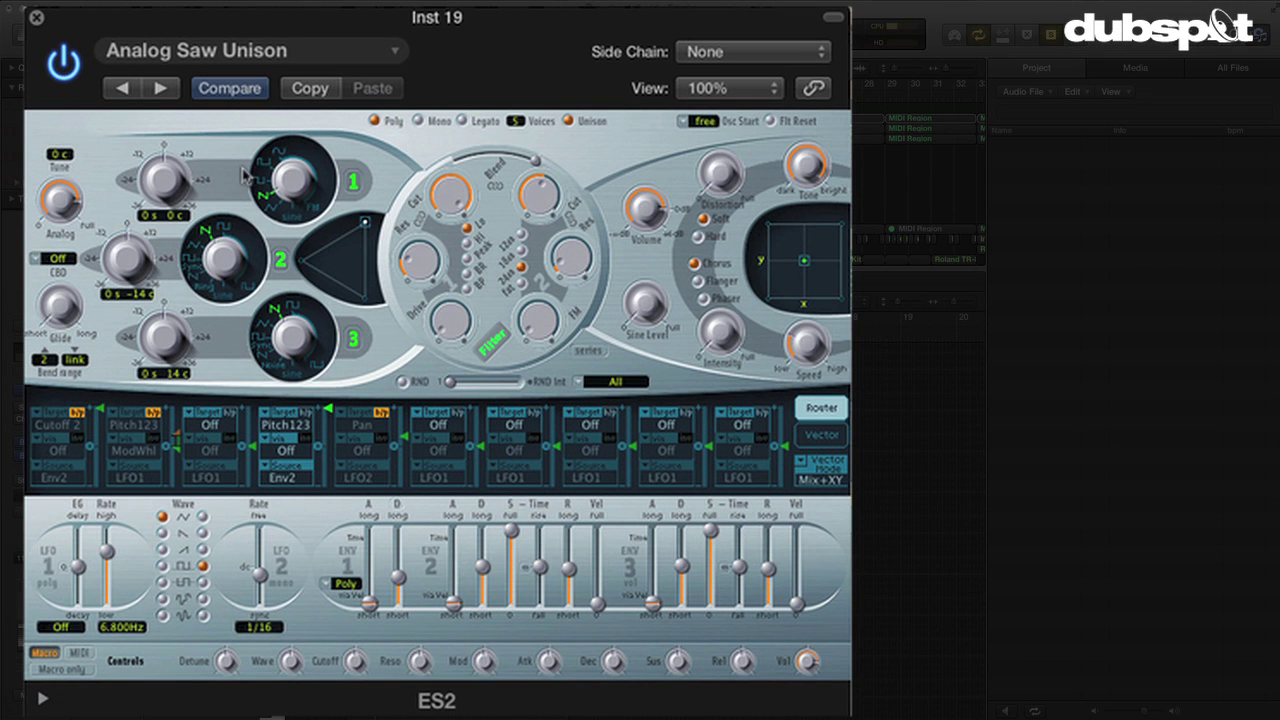
{"action": "left_click_drag", "start_coordinate": [294, 172], "coordinate": [297, 165]}
{"action": "left_click", "coordinate": [418, 122]}
{"action": "left_click_drag", "start_coordinate": [57, 200], "coordinate": [78, 290]}
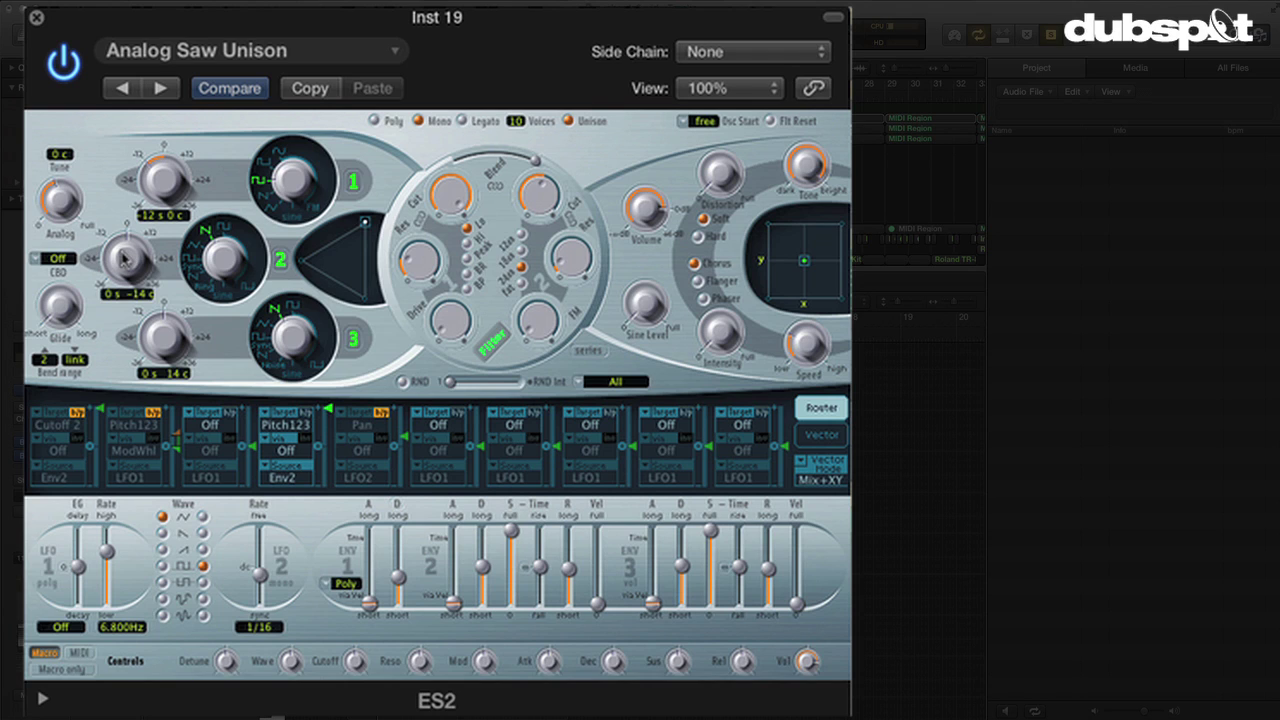
{"action": "left_click_drag", "start_coordinate": [548, 190], "coordinate": [541, 213]}
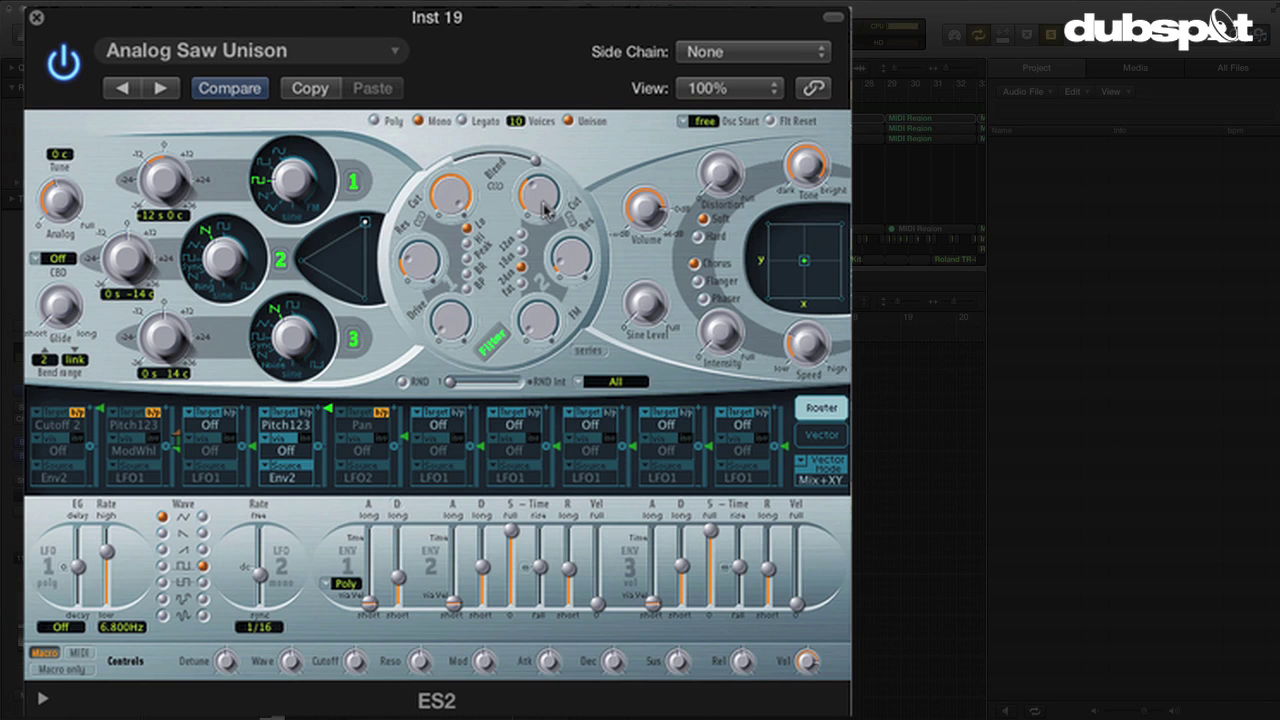
{"action": "left_click", "coordinate": [567, 121]}
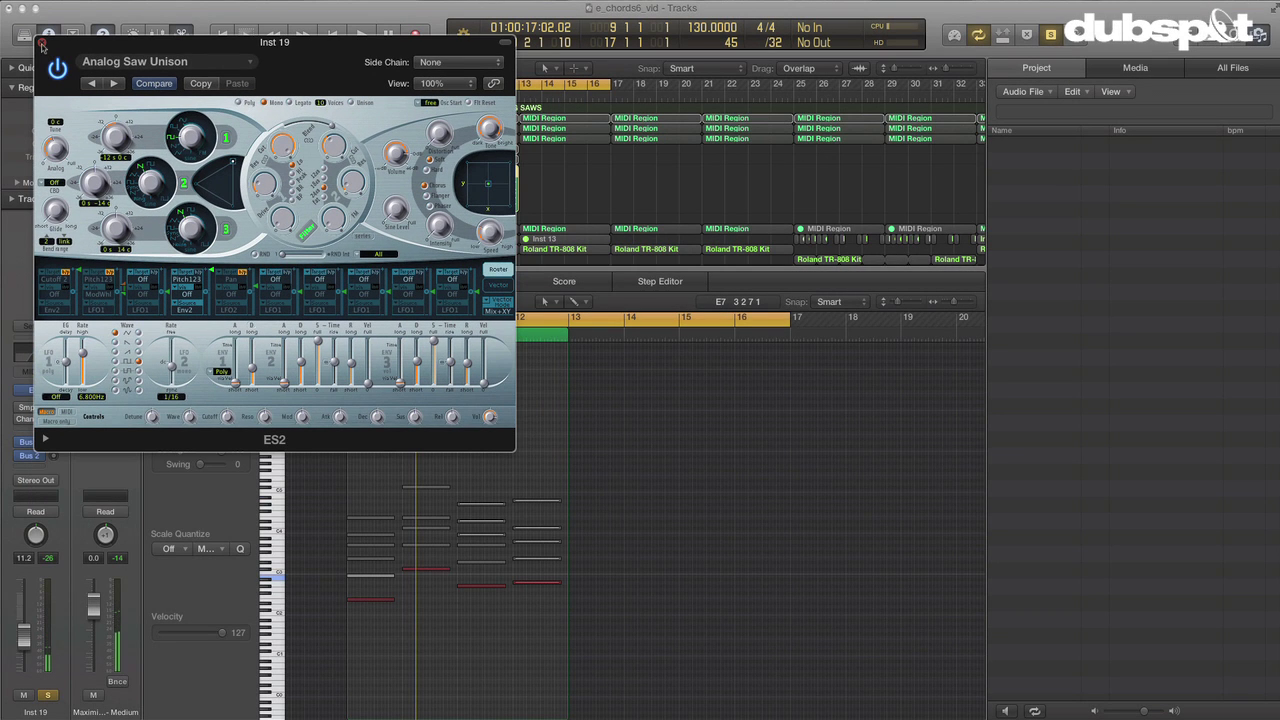
{"action": "left_click", "coordinate": [41, 44]}
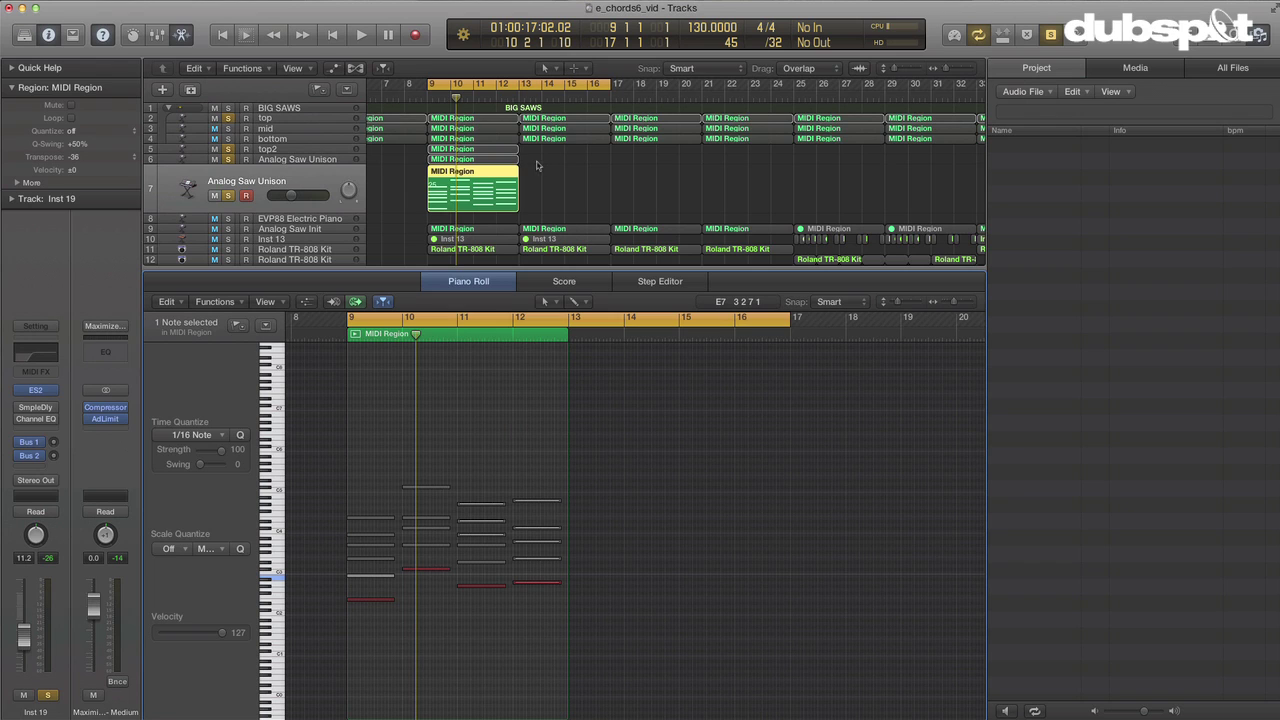
{"action": "left_click_drag", "start_coordinate": [536, 188], "coordinate": [428, 148]}
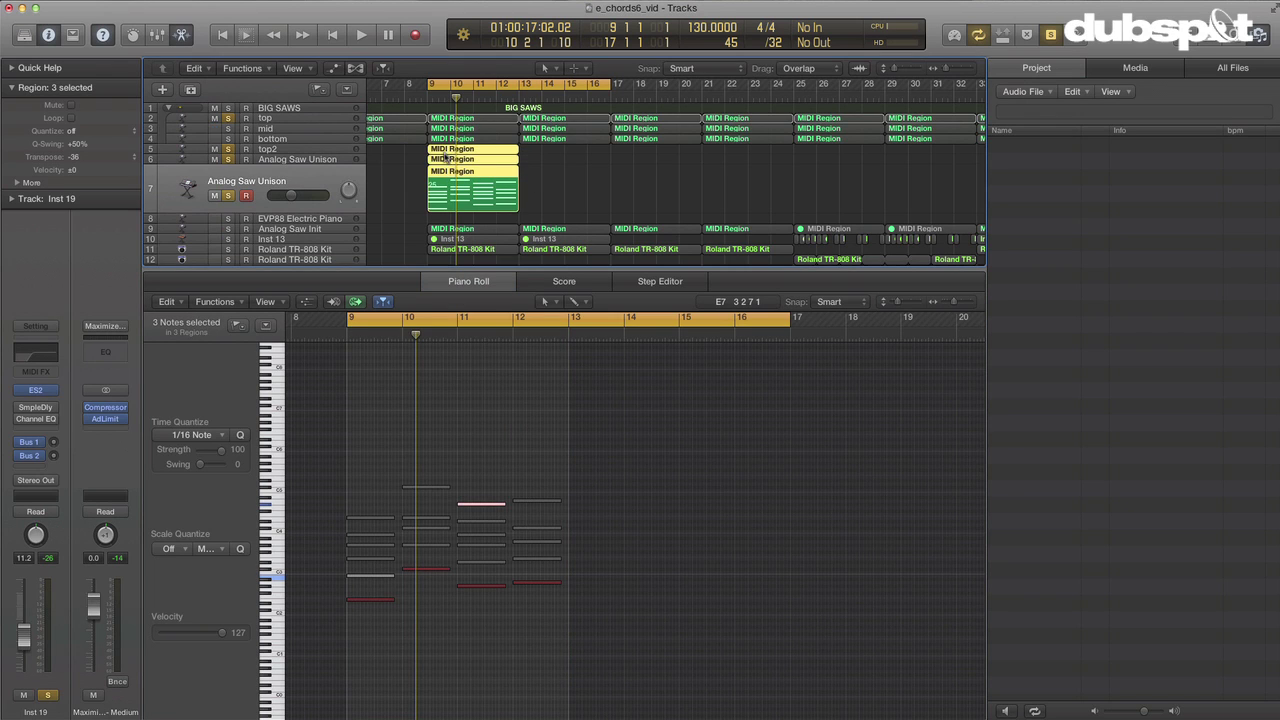
{"action": "key", "text": "space"}
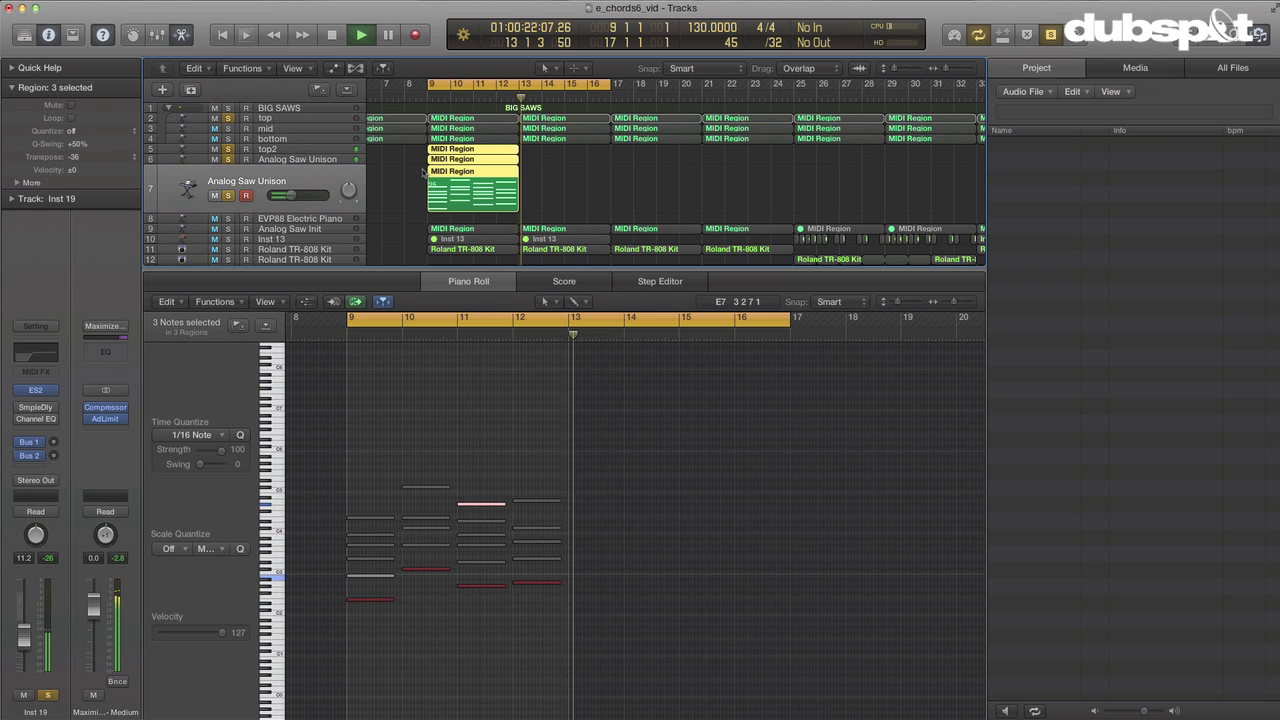
{"action": "key", "text": "space"}
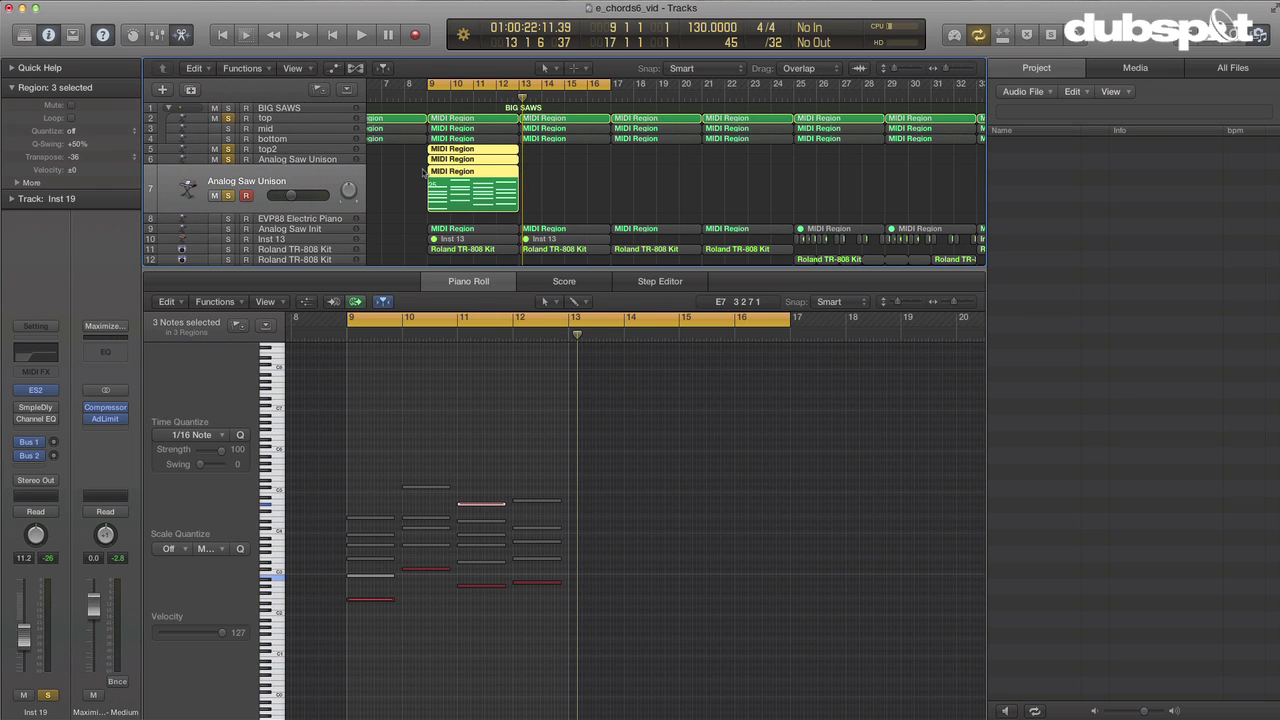
- Rename the Analog Saw Union track below top2 to mid2
{"action": "left_click", "coordinate": [332, 162]}
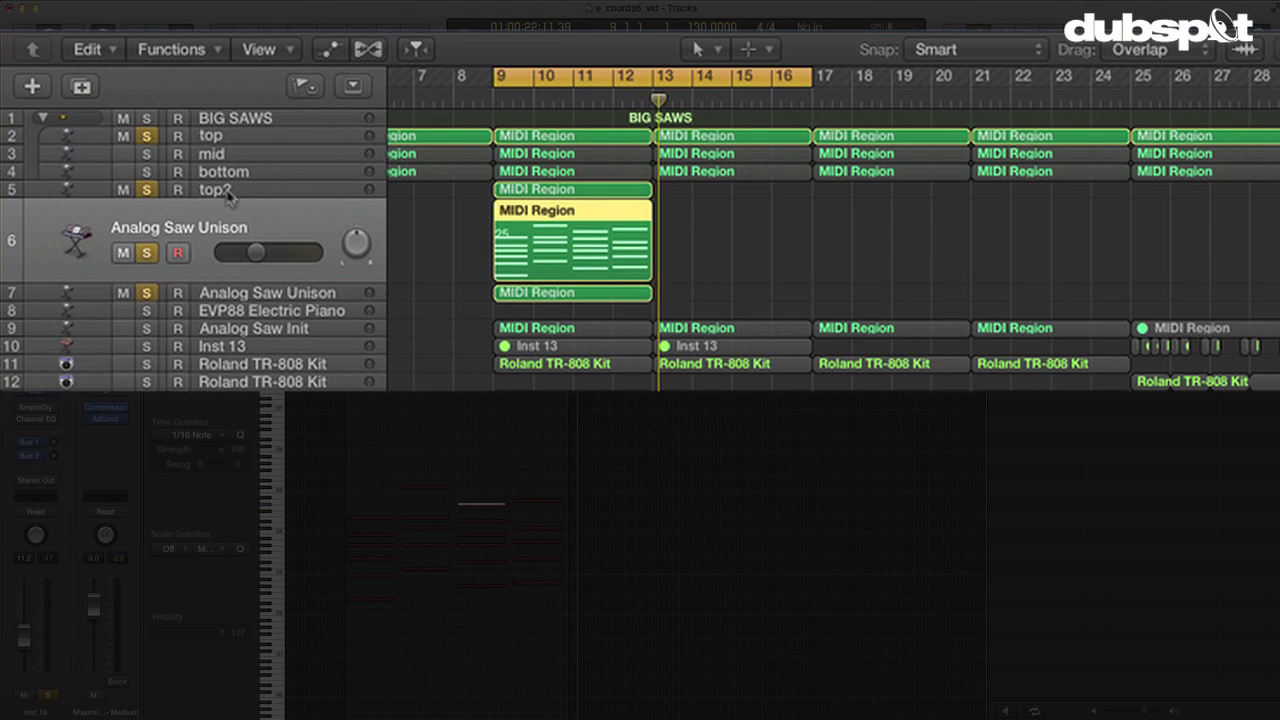
{"action": "double_click", "coordinate": [199, 228]}
{"action": "type", "text": "mid"}
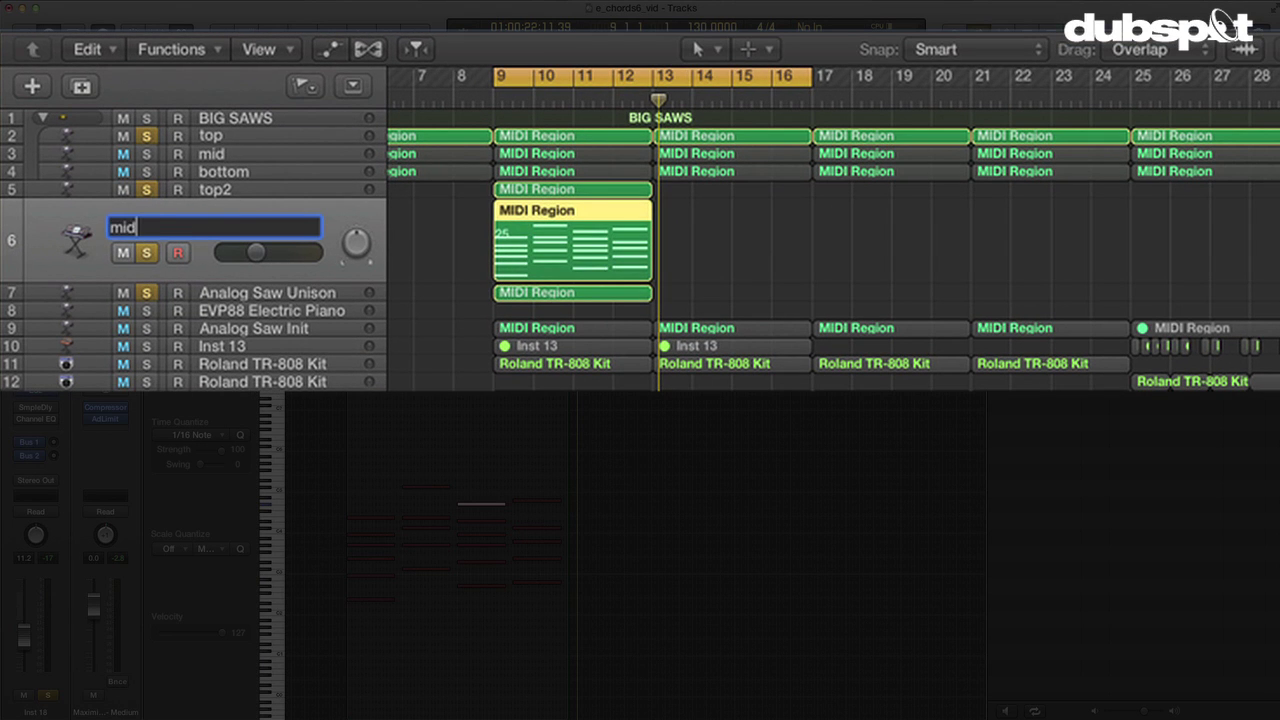
{"action": "type", "text": "2"}
{"action": "key", "text": "Return"}
- Rename the Analog Saw Unison track to bot2
{"action": "left_click", "coordinate": [236, 294]}
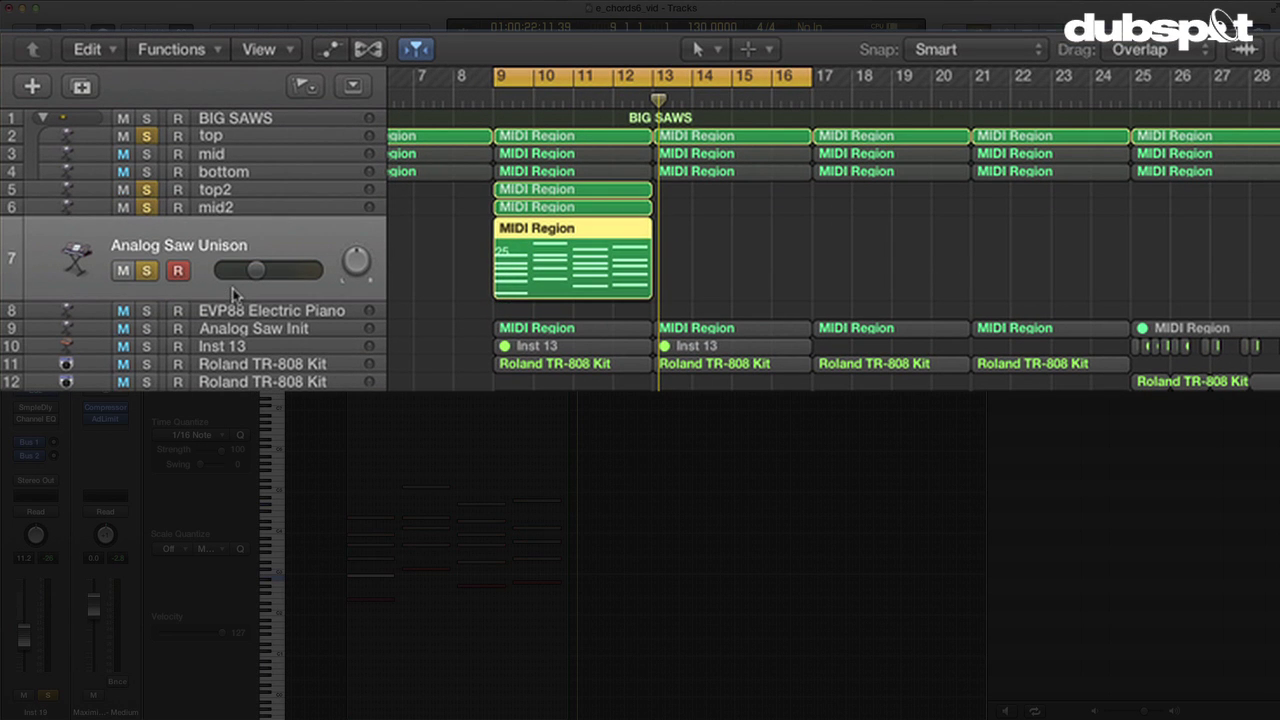
{"action": "double_click", "coordinate": [163, 246]}
{"action": "type", "text": "bot"}
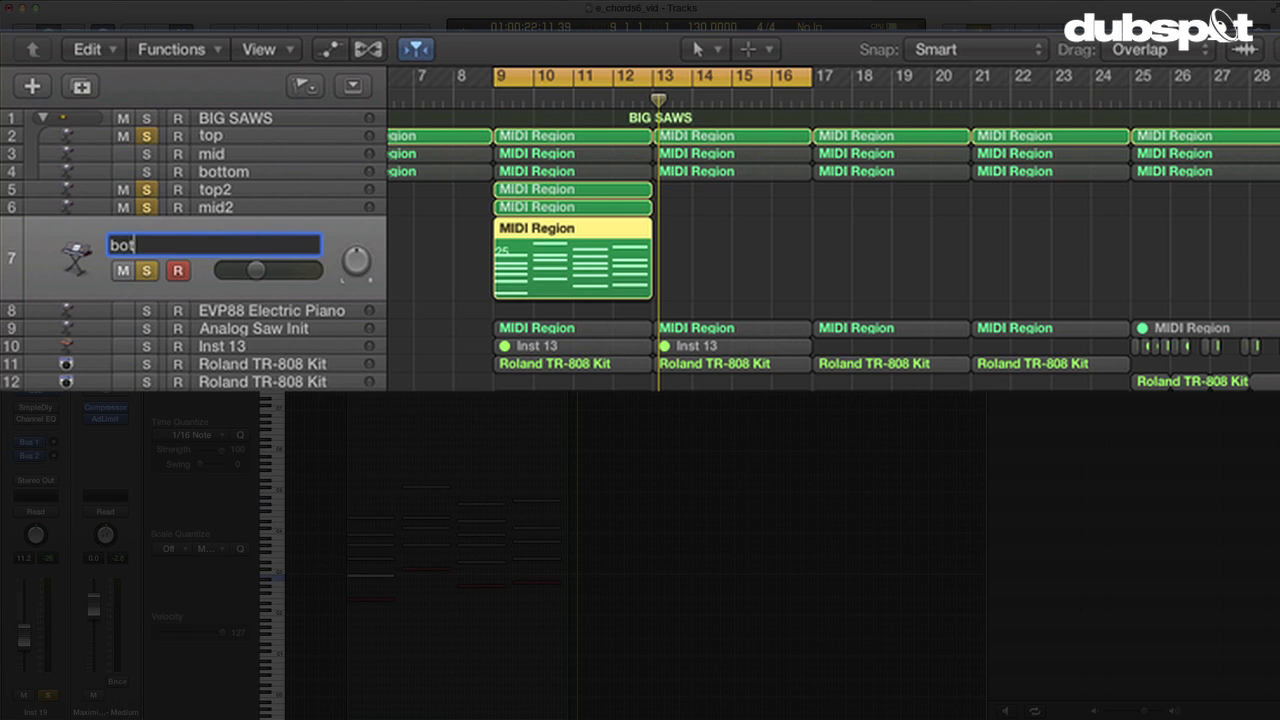
{"action": "type", "text": "2"}
{"action": "key", "text": "Return"}
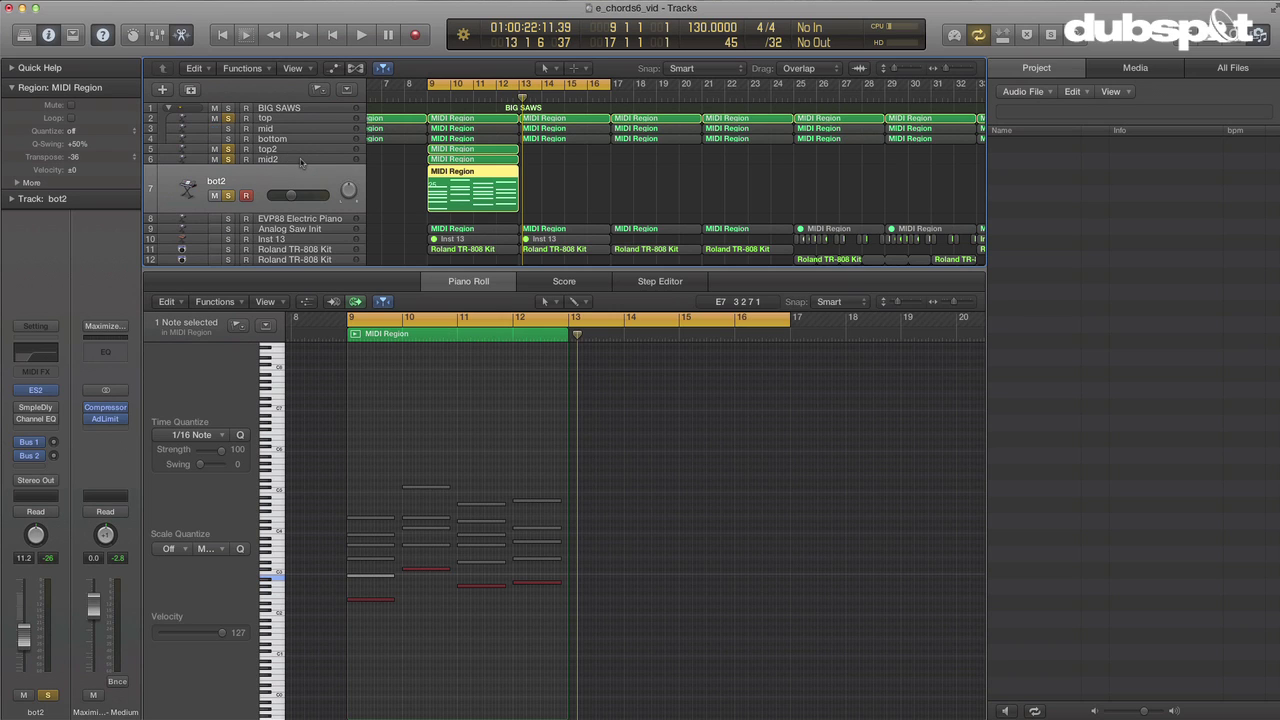
- Group top2, mid2 and bot2 into a new summing stack, Sum 10, via Create Track Stack
{"action": "left_click", "coordinate": [296, 152]}
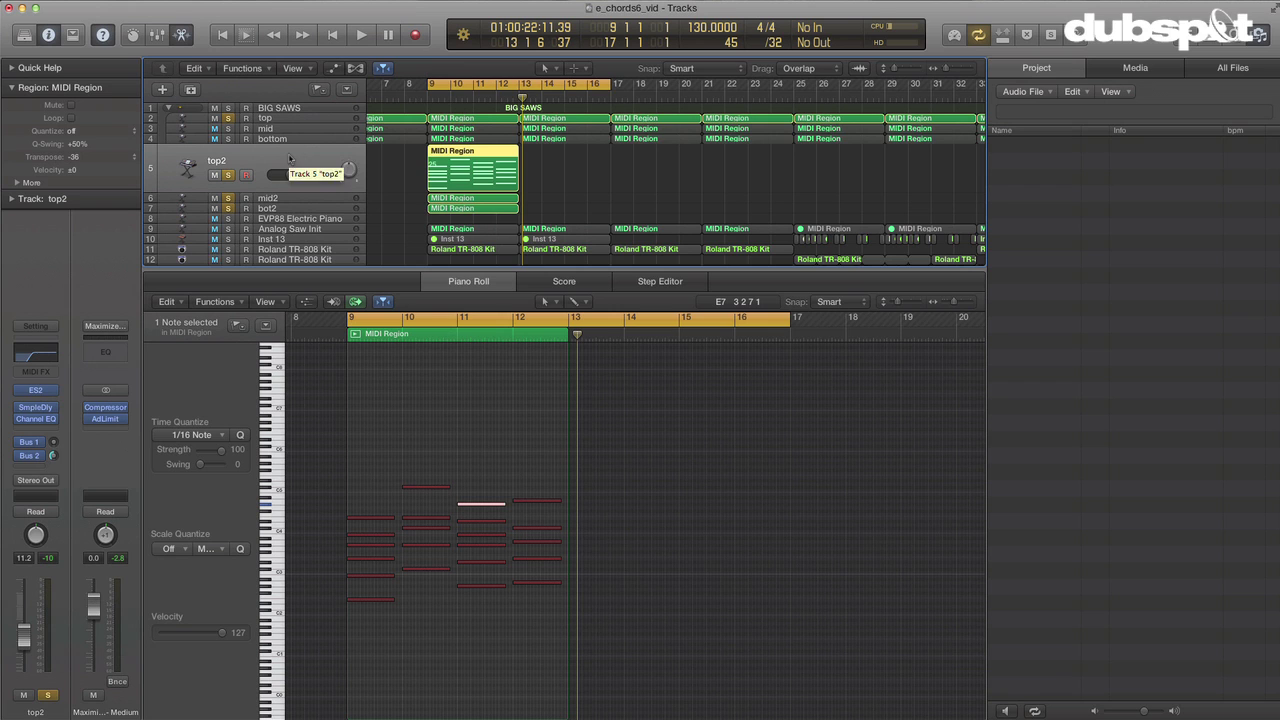
{"action": "scroll", "coordinate": [280, 160], "scroll_direction": "right", "scroll_amount": 1}
{"action": "right_click", "coordinate": [273, 158]}
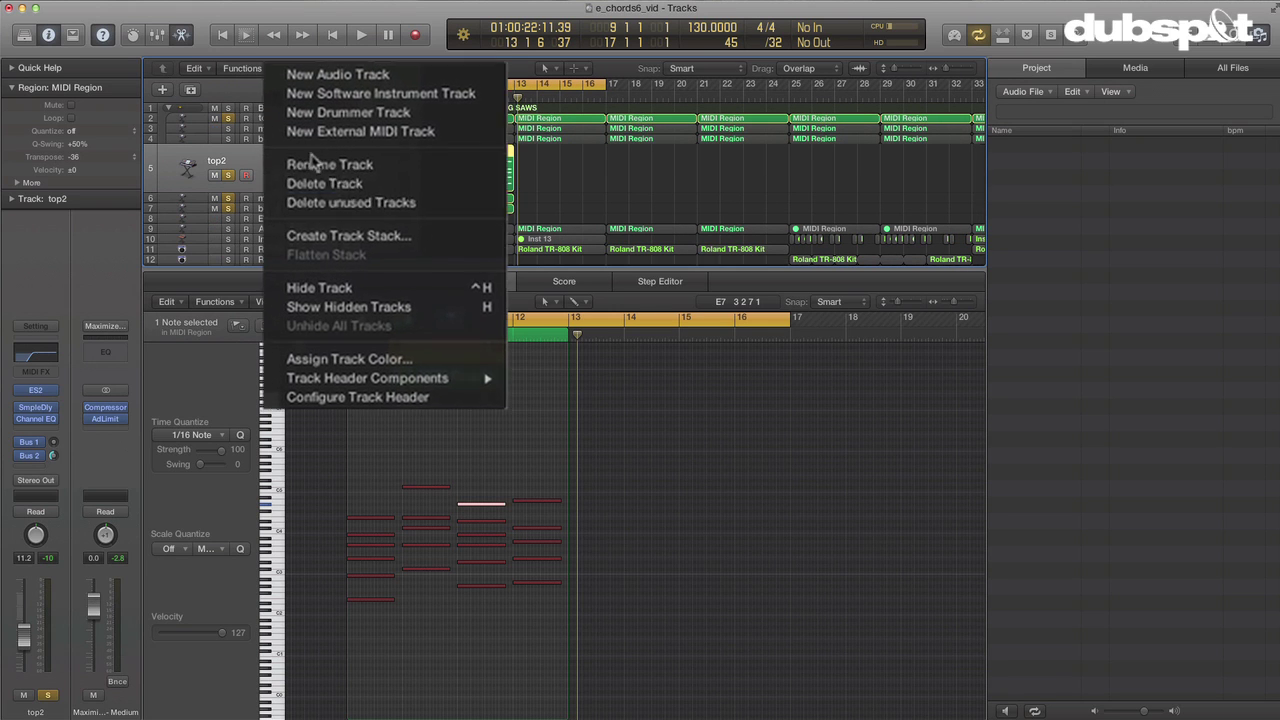
{"action": "left_click", "coordinate": [392, 236]}
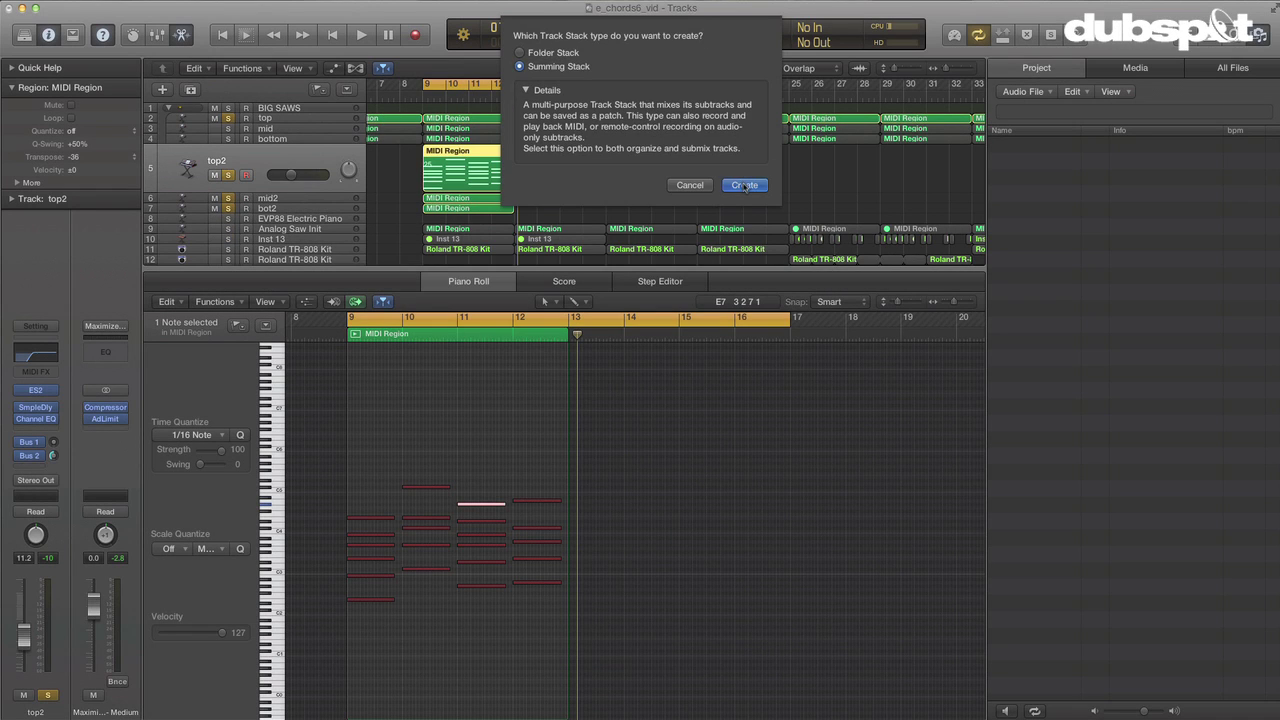
{"action": "left_click", "coordinate": [834, 407]}
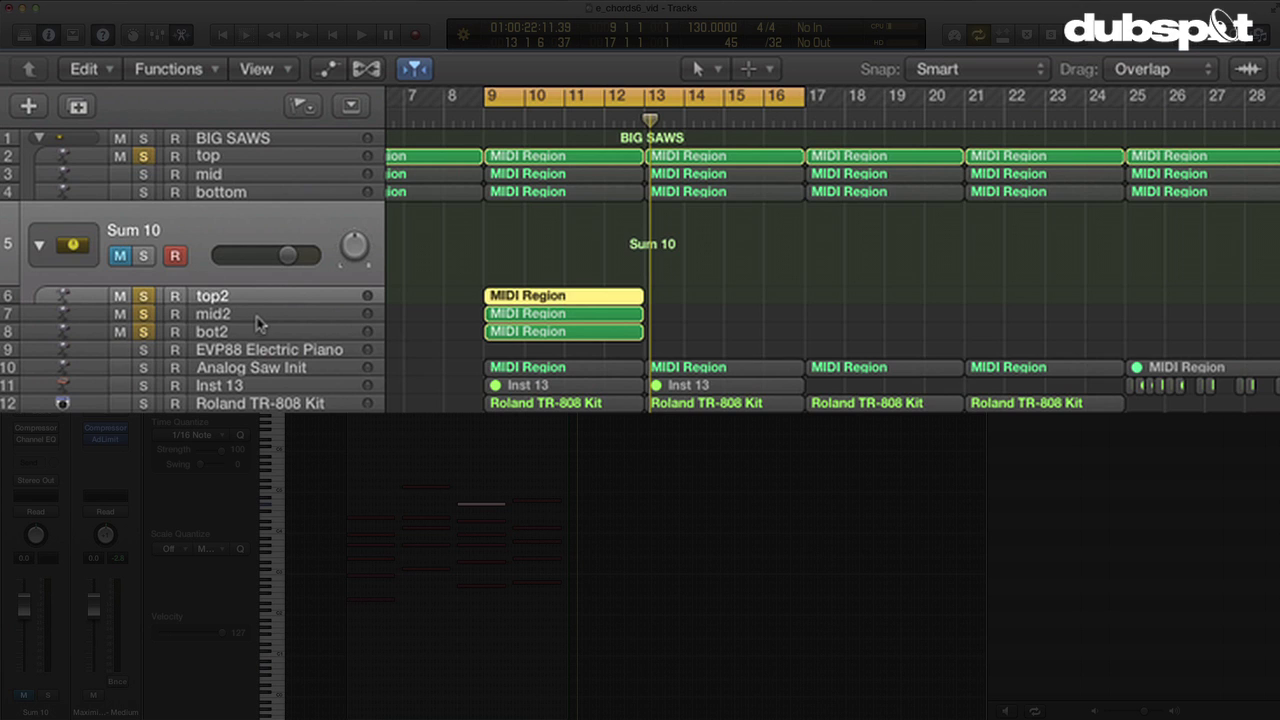
- Drag the Sum 10 subtracks into top2, mid2, bot2 order
{"action": "left_click_drag", "start_coordinate": [258, 322], "coordinate": [288, 228]}
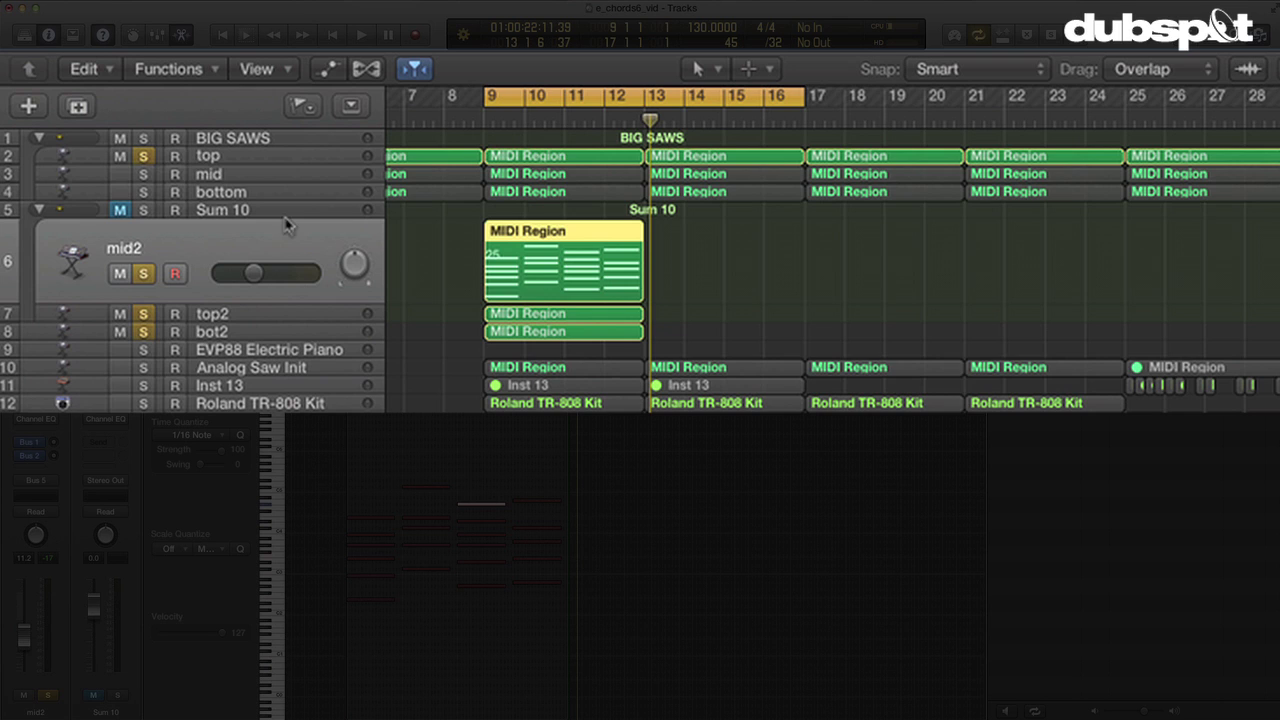
{"action": "left_click_drag", "start_coordinate": [272, 331], "coordinate": [286, 242]}
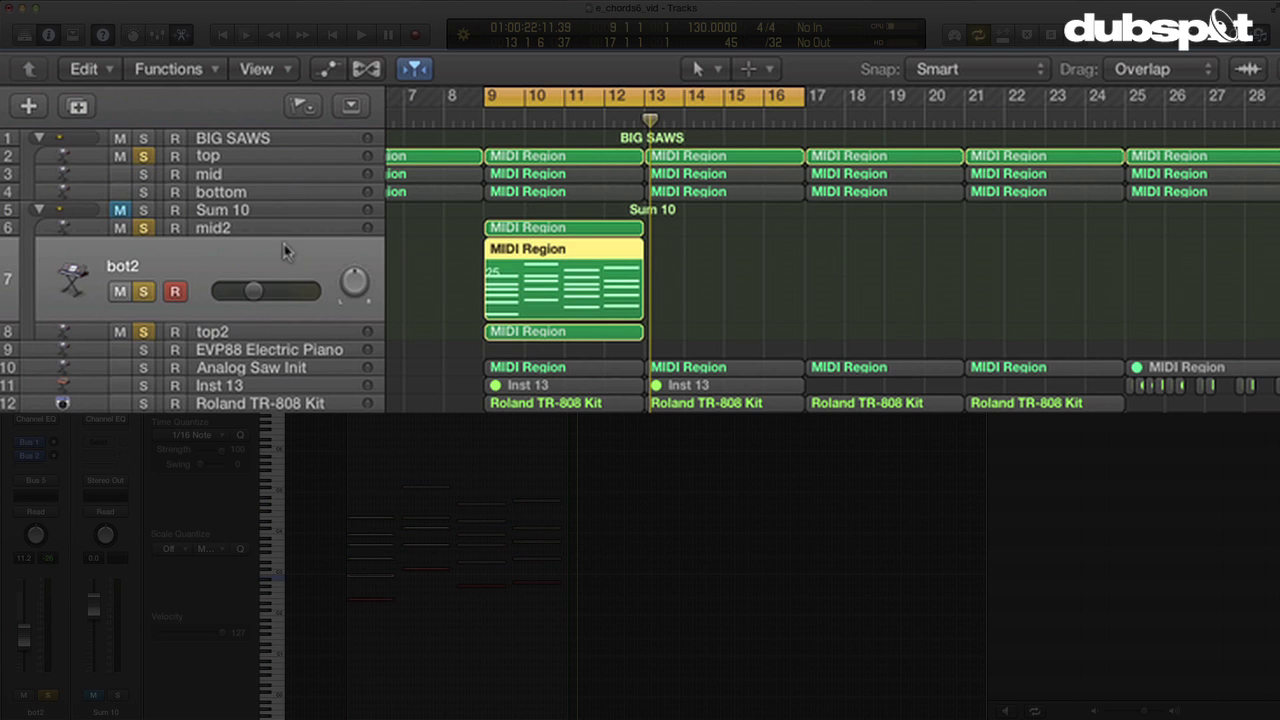
{"action": "left_click_drag", "start_coordinate": [230, 334], "coordinate": [216, 256]}
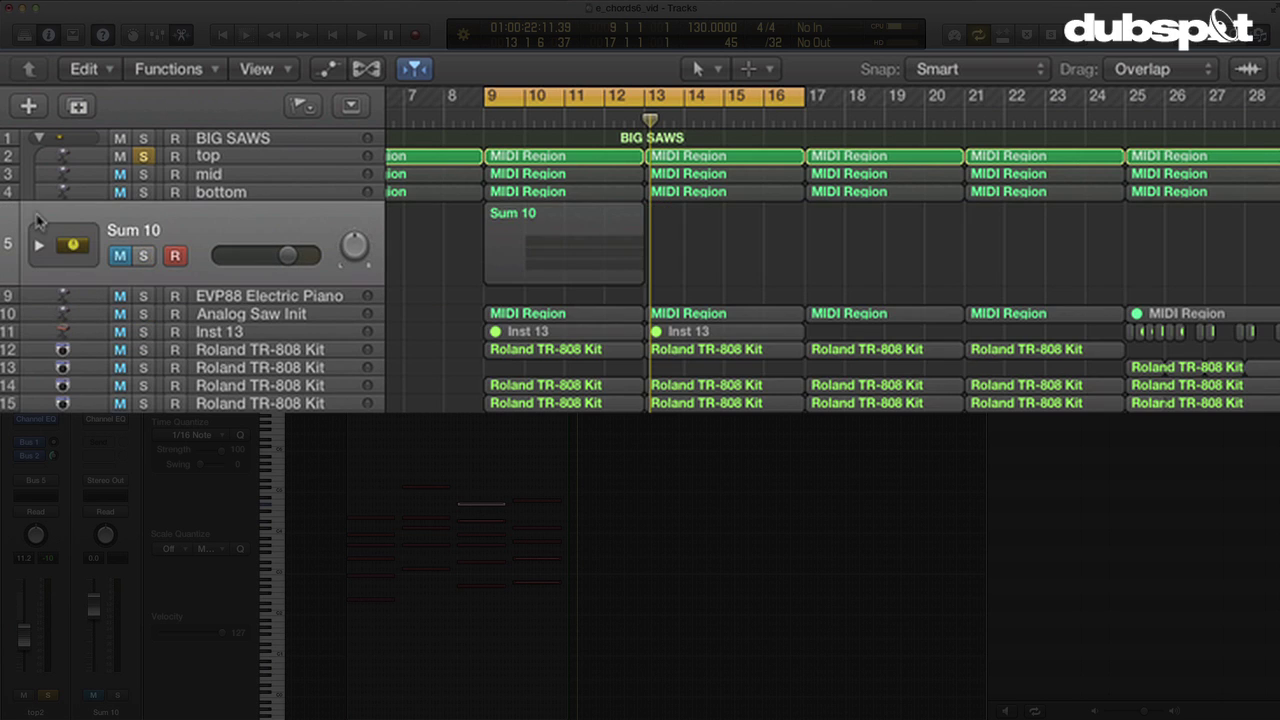
- Collapse the Sum 10 stack and rename it 'big saws 2'
{"action": "left_click", "coordinate": [38, 210]}
{"action": "double_click", "coordinate": [146, 230]}
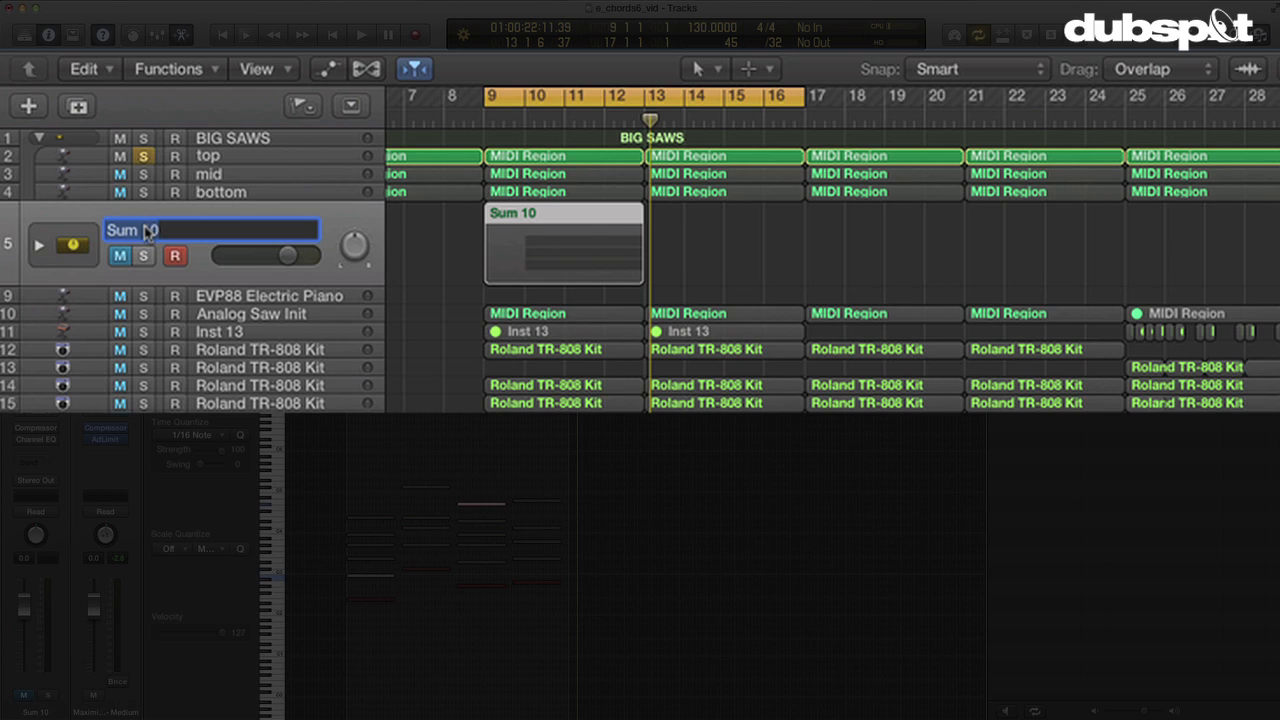
{"action": "type", "text": "big saws 2"}
{"action": "key", "text": "Return"}
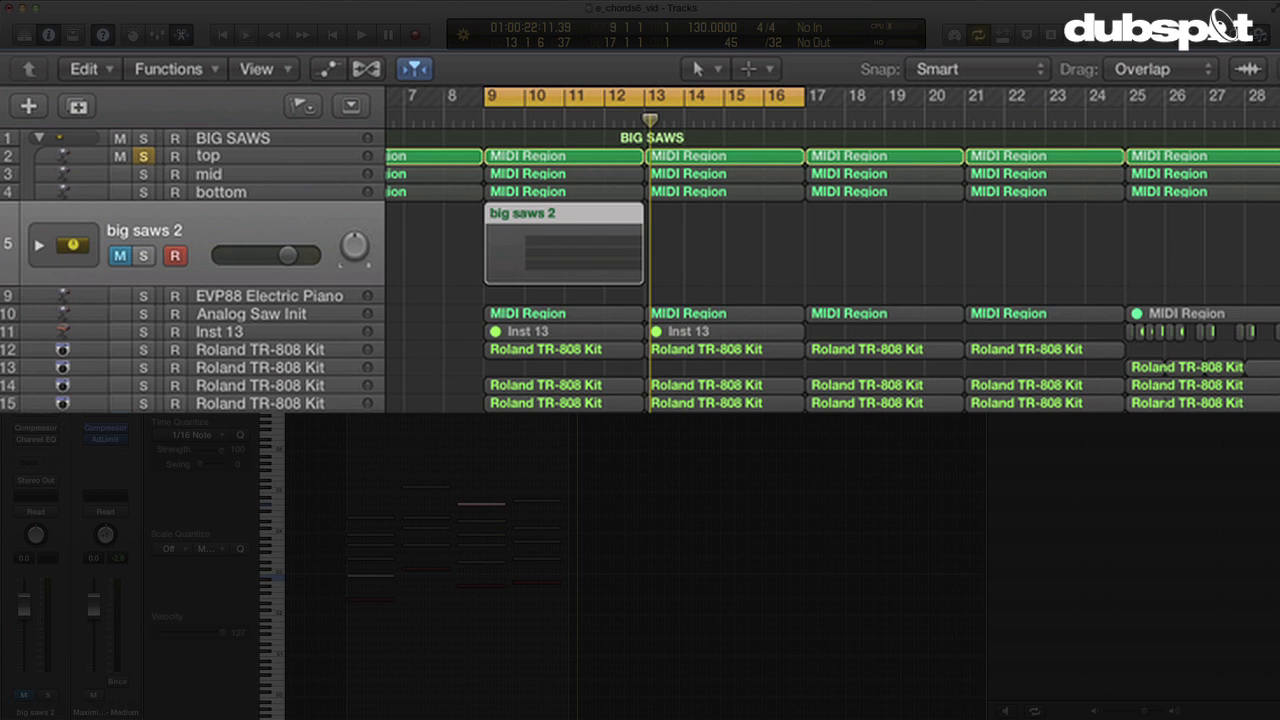
- Play from bar 9, expand big saws 2, and solo the whole stack
{"action": "key", "text": "Return"}
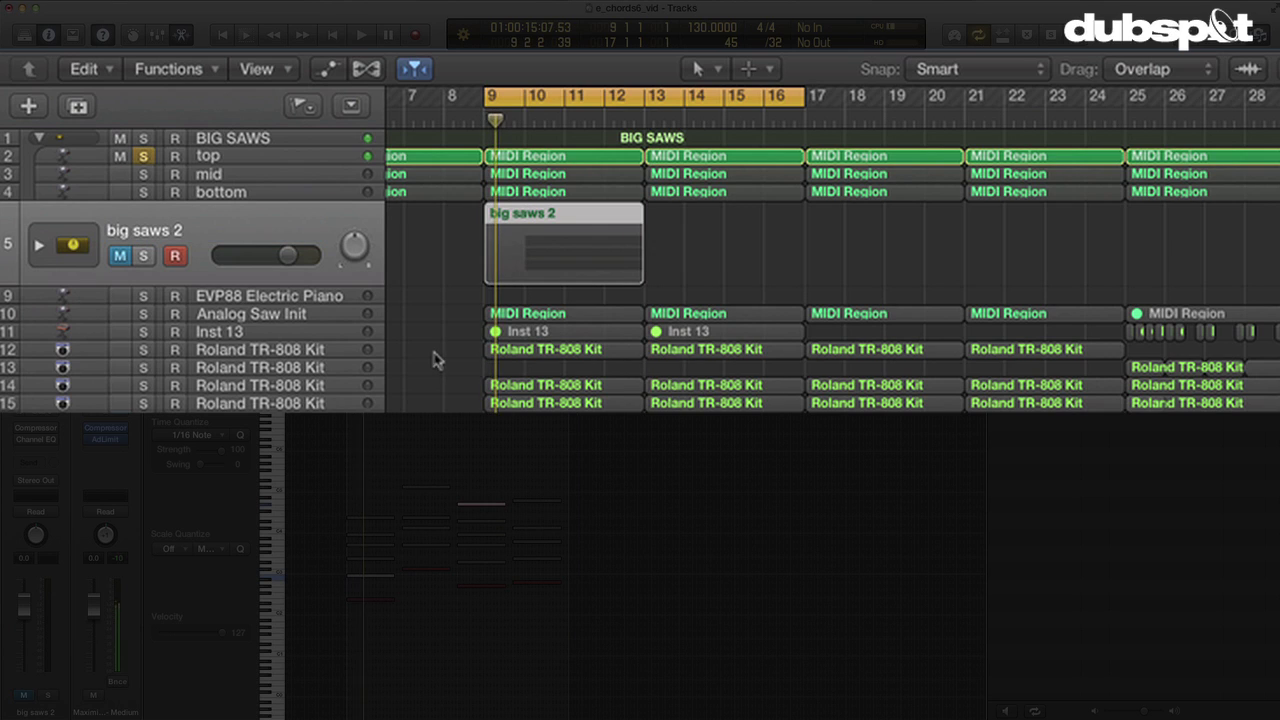
{"action": "double_click", "coordinate": [230, 268]}
{"action": "left_click", "coordinate": [143, 274]}
{"action": "left_click", "coordinate": [143, 274]}
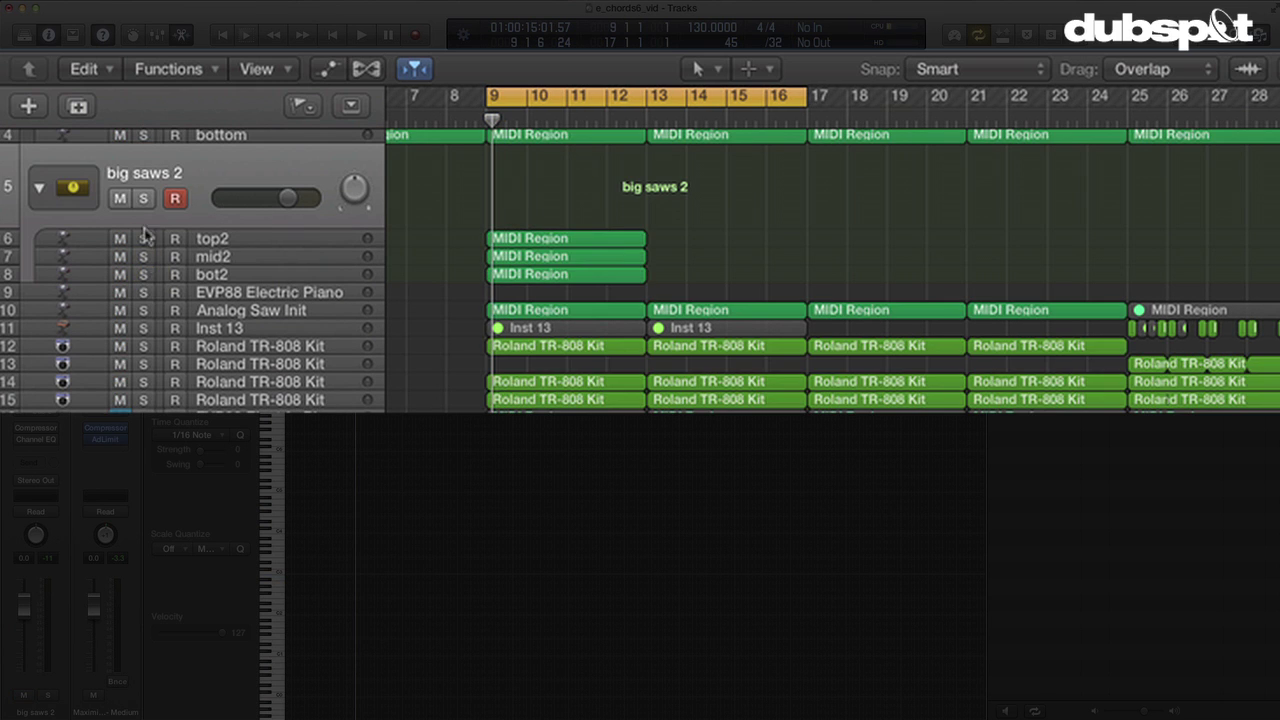
{"action": "left_click", "coordinate": [143, 198]}
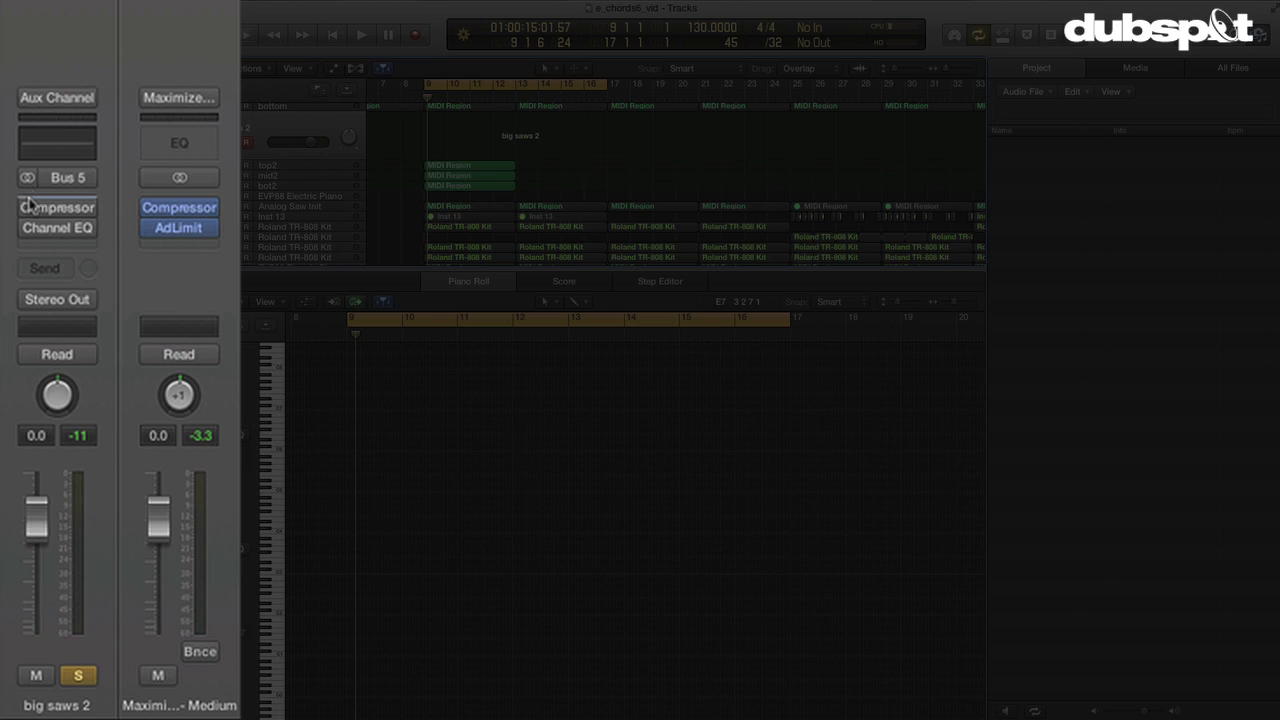
- Enable the high-cut band in big saws 2's Channel EQ and pull its frequency down
{"action": "mouse_move", "coordinate": [29, 232]}
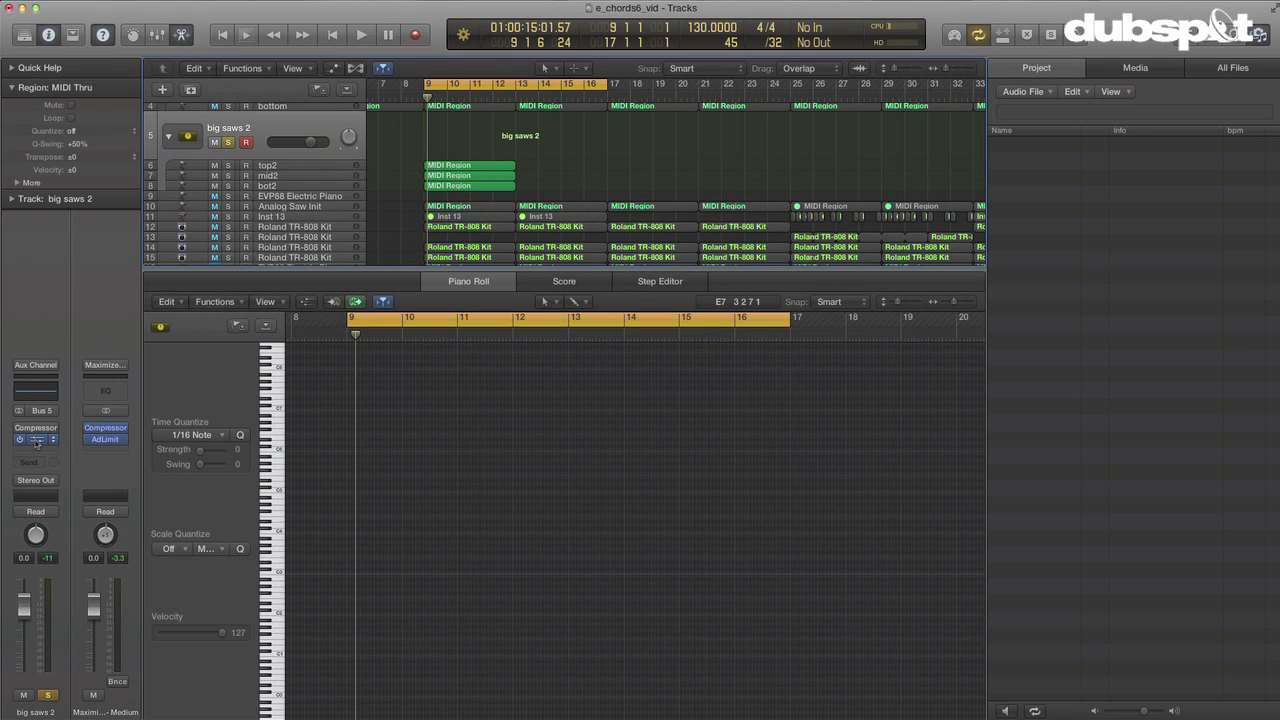
{"action": "left_click", "coordinate": [50, 230]}
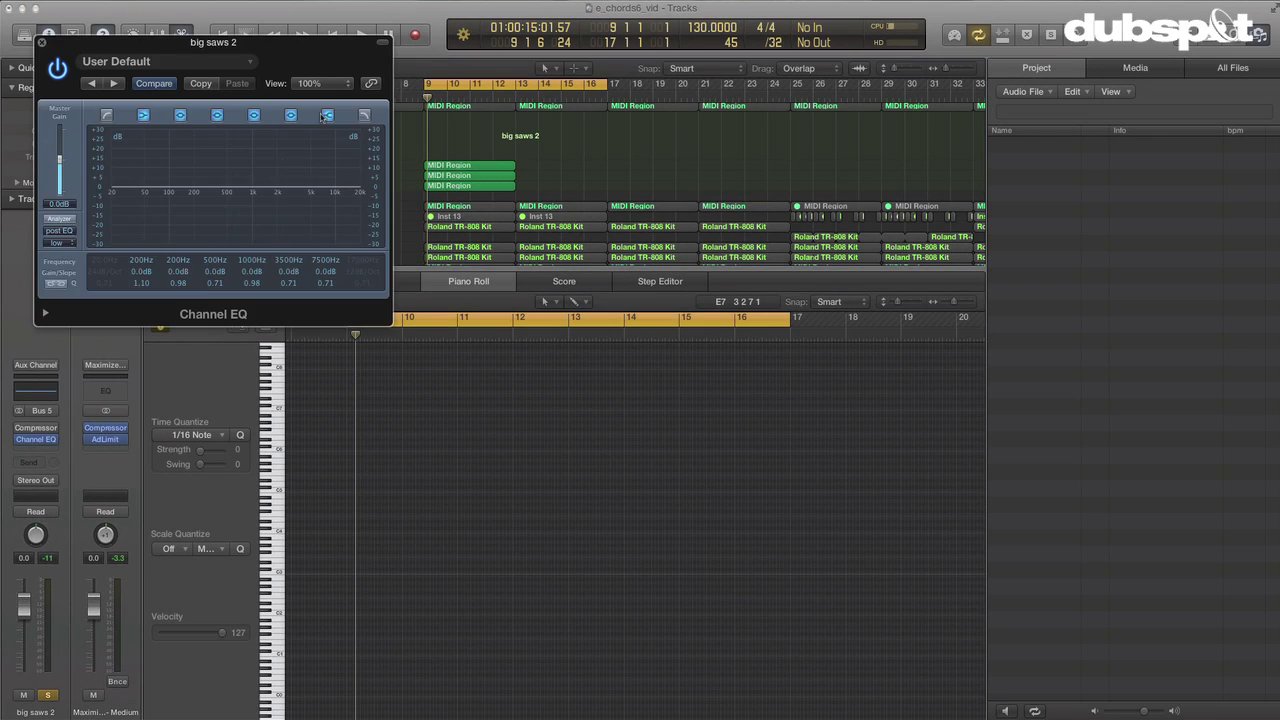
{"action": "left_click", "coordinate": [364, 115]}
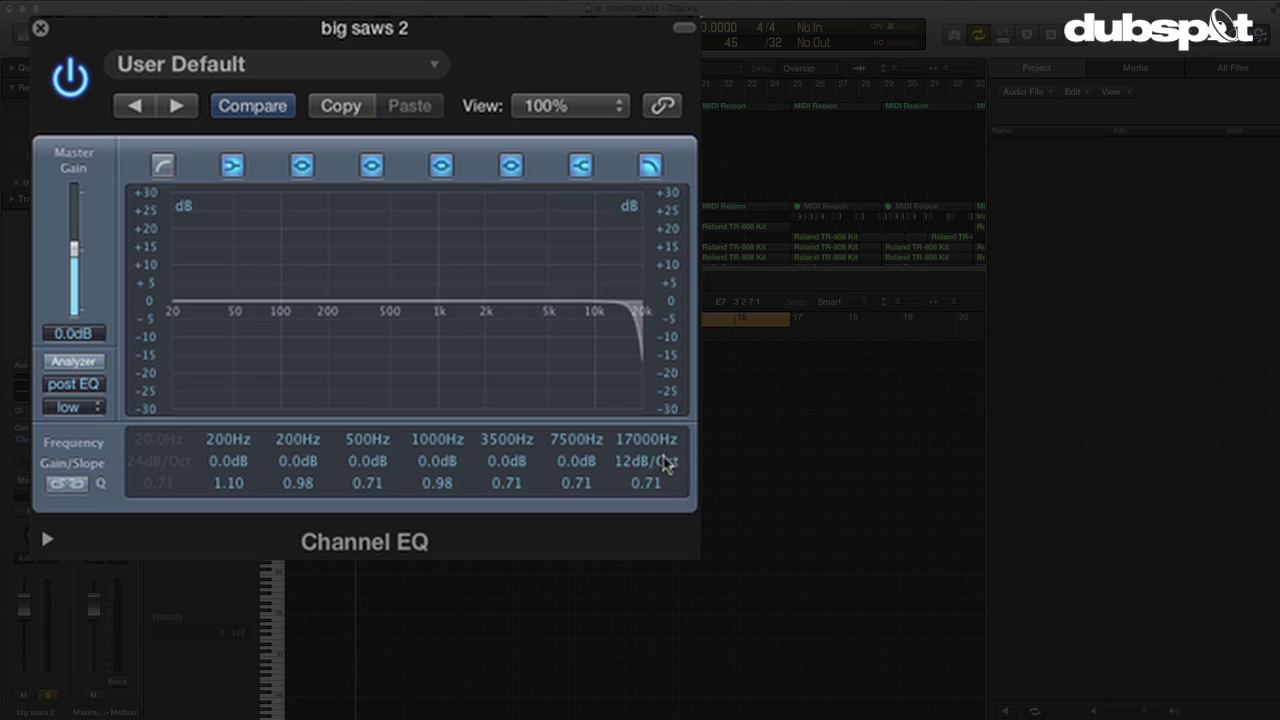
{"action": "left_click_drag", "start_coordinate": [663, 458], "coordinate": [638, 602]}
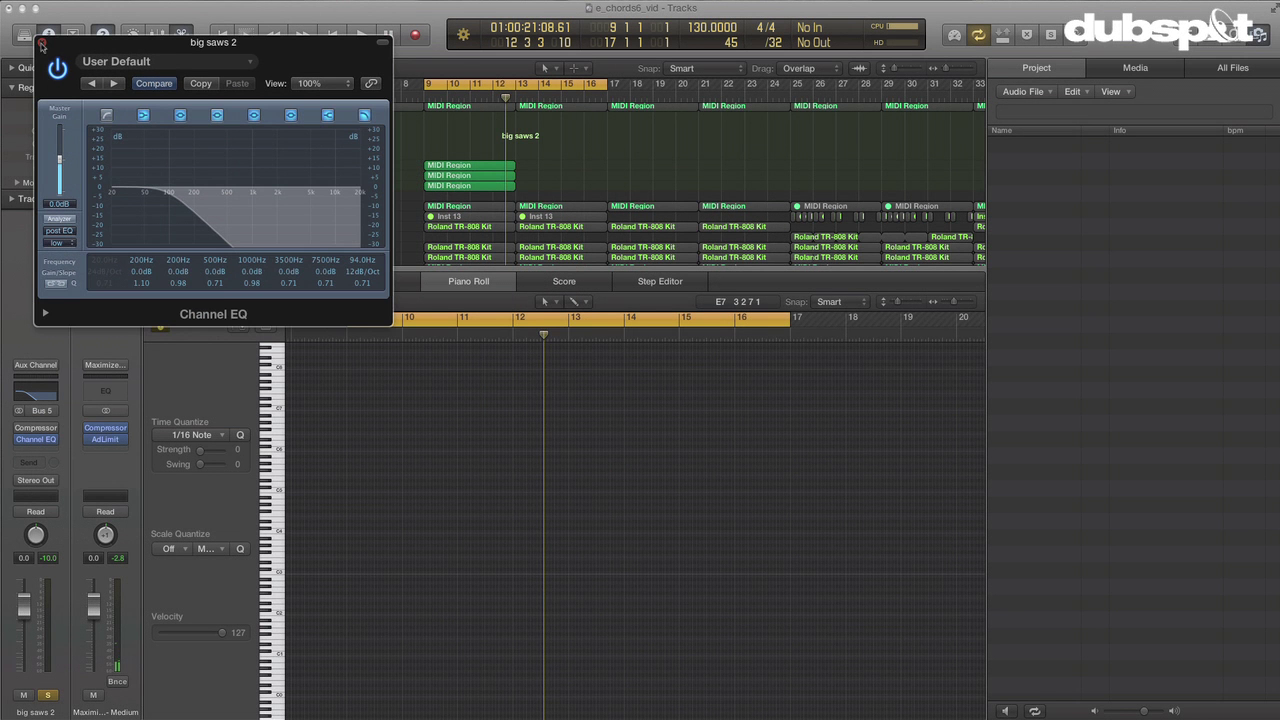
{"action": "left_click", "coordinate": [40, 44]}
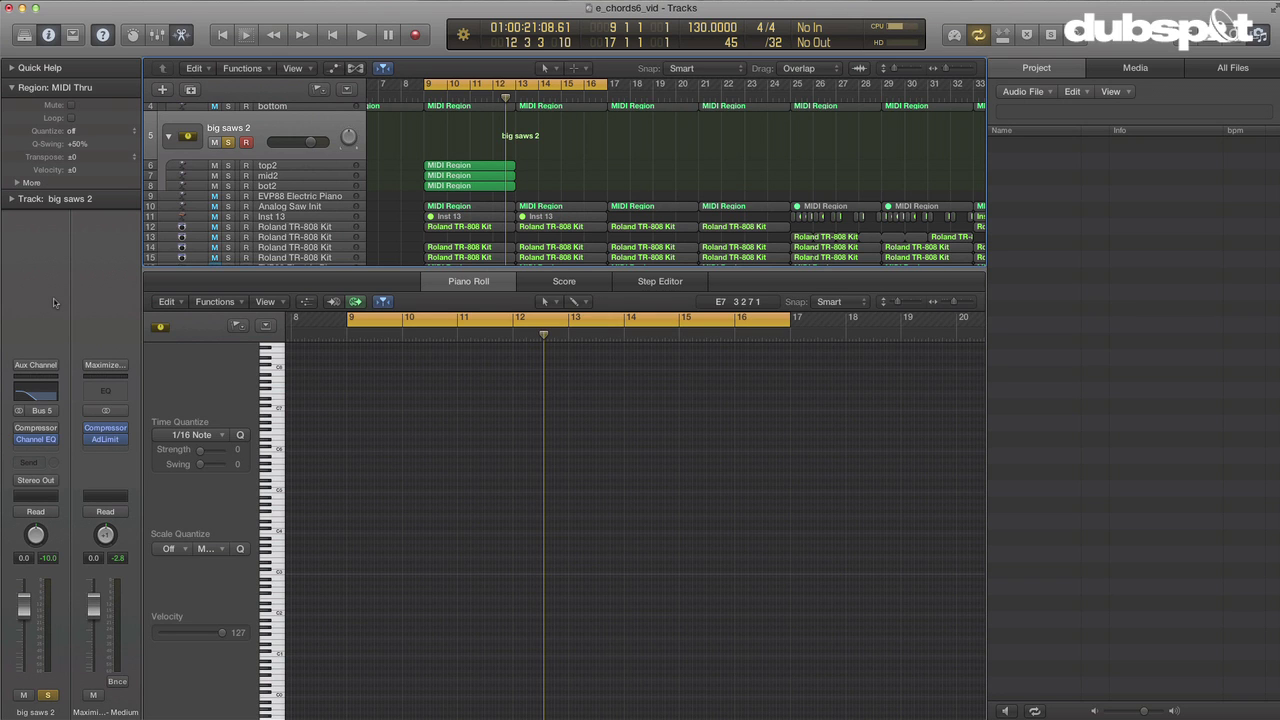
- In the Mixer, set Aux 7's reverb output to Bus 5 (big saws 2)
{"action": "key", "text": "x"}
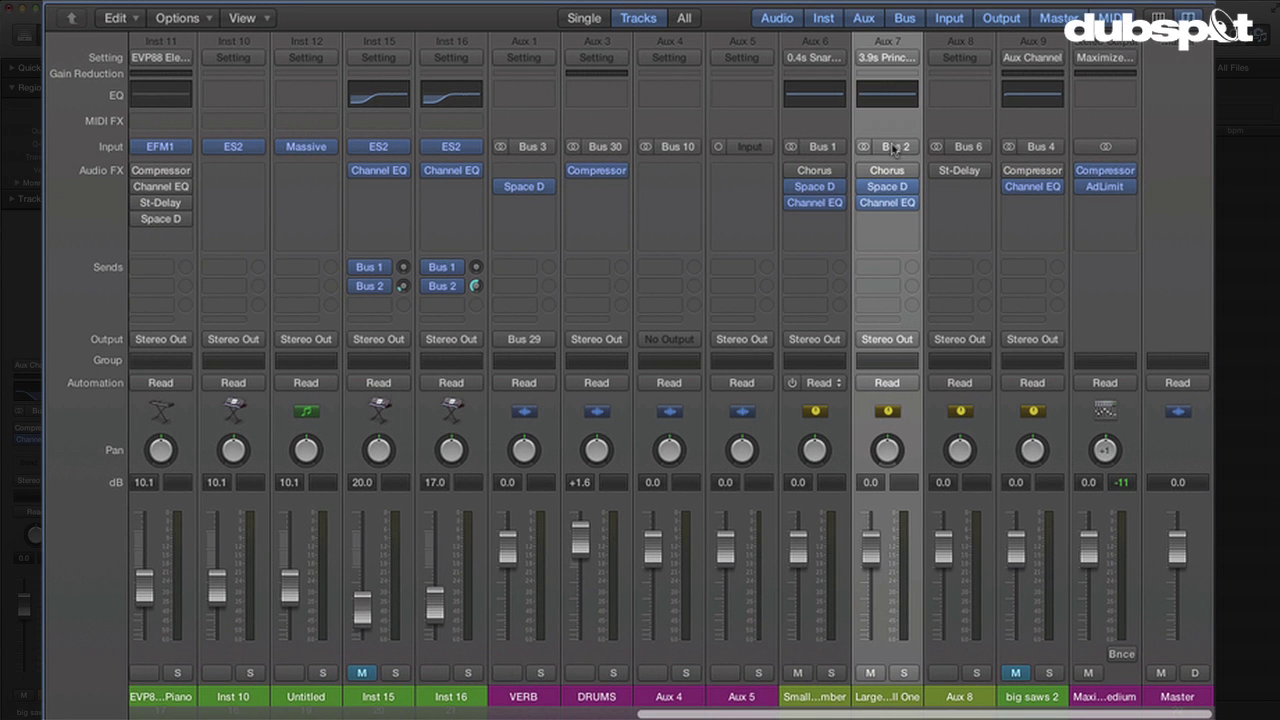
{"action": "left_click", "coordinate": [892, 342]}
{"action": "mouse_move", "coordinate": [890, 407]}
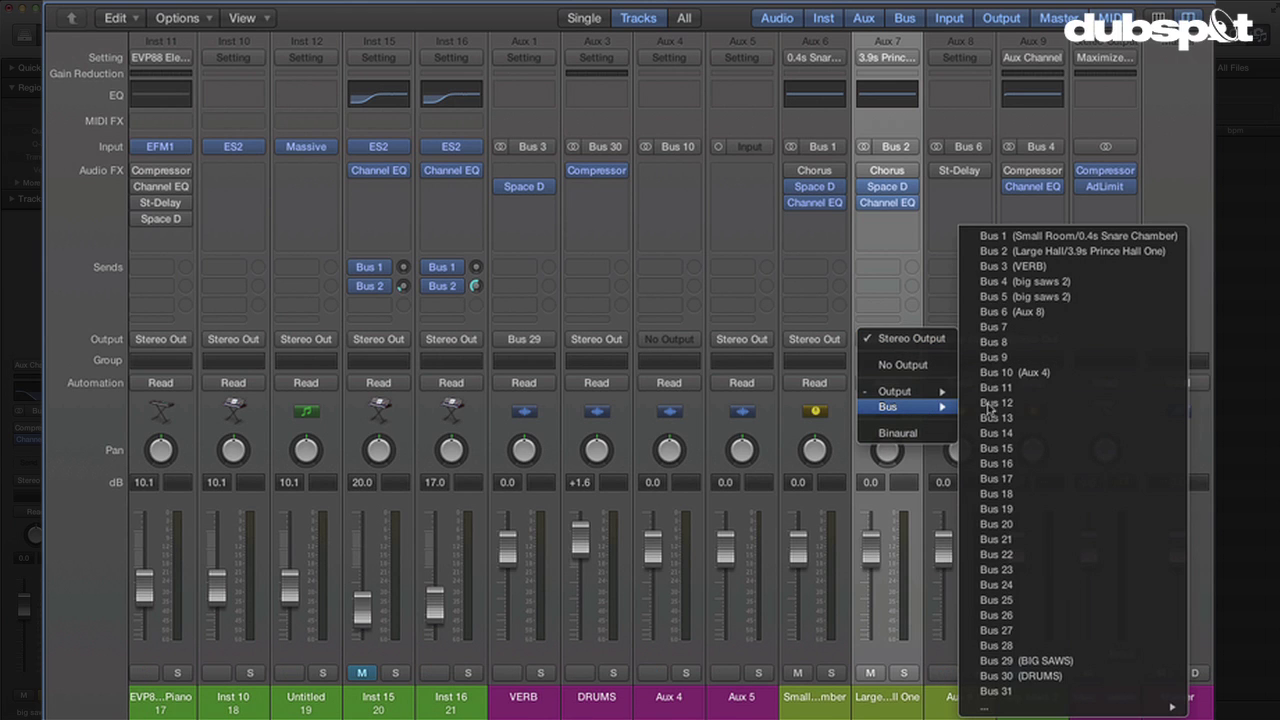
{"action": "left_click", "coordinate": [1155, 297]}
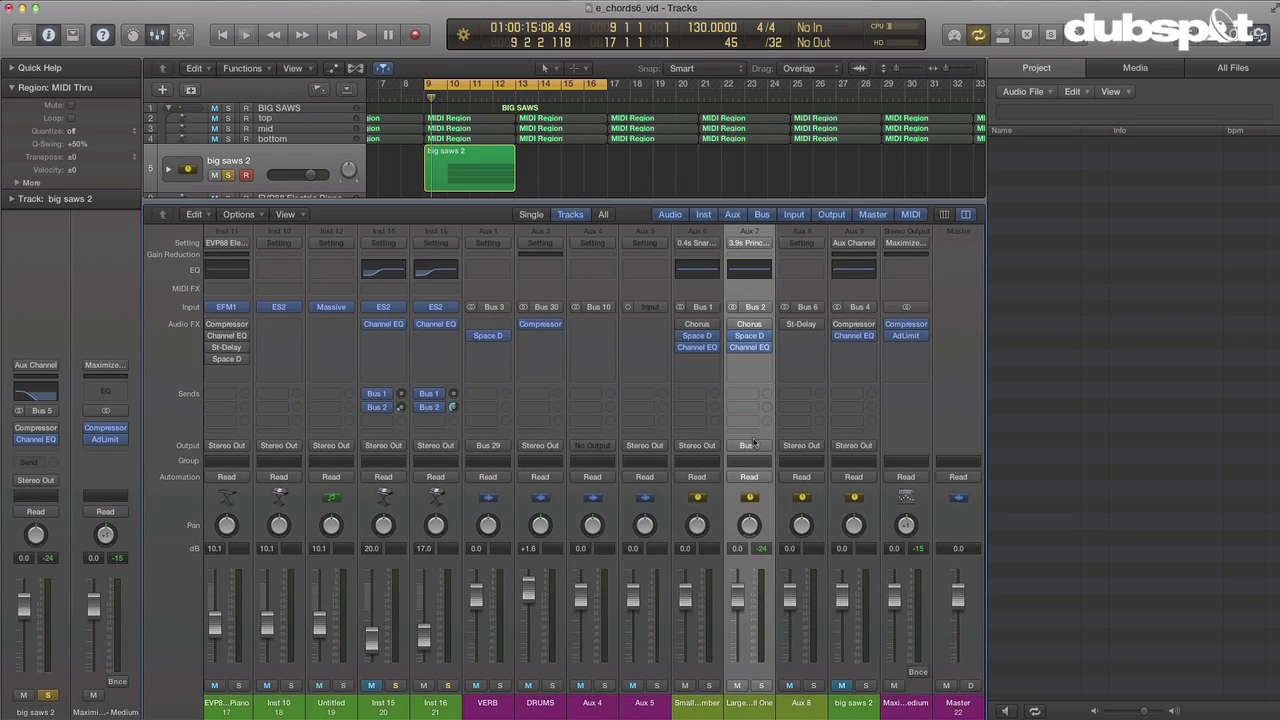
{"action": "key", "text": "x"}
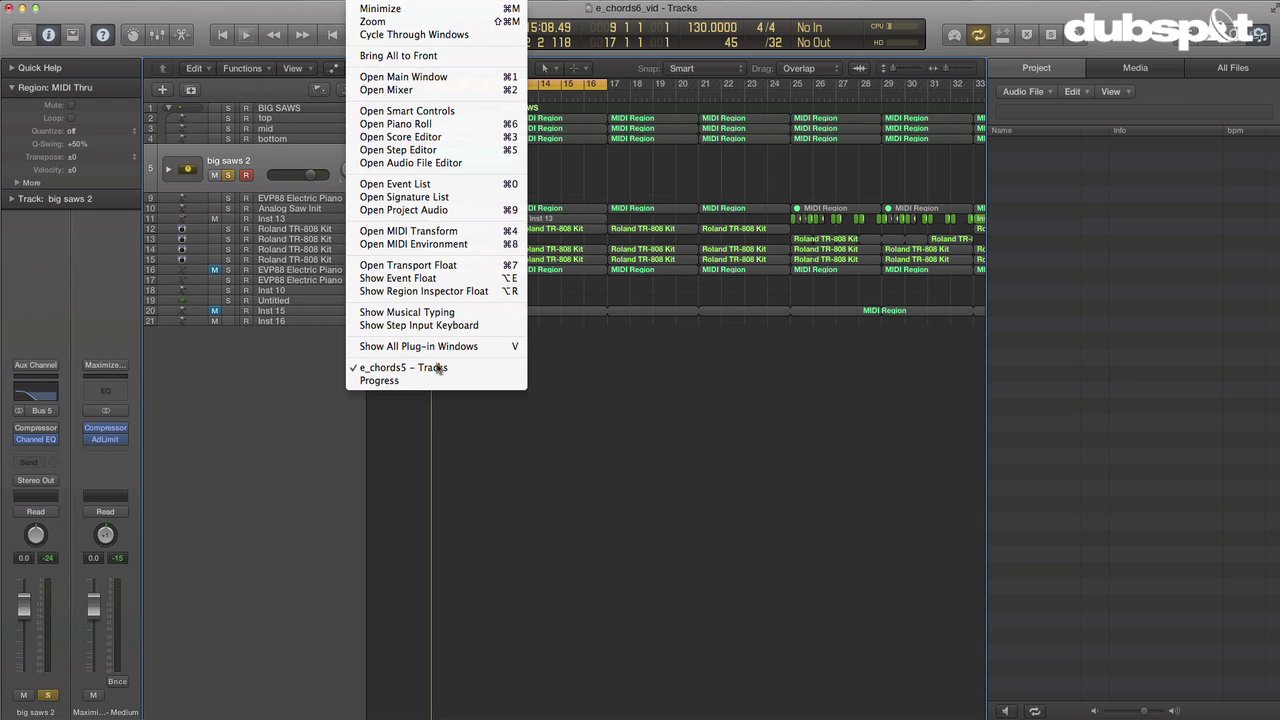
- Show the Musical Typing keyboard (Cmd-K) and play F, H and D to audition big saws 2
{"action": "left_click", "coordinate": [451, 318]}
{"action": "key", "text": "super+k"}
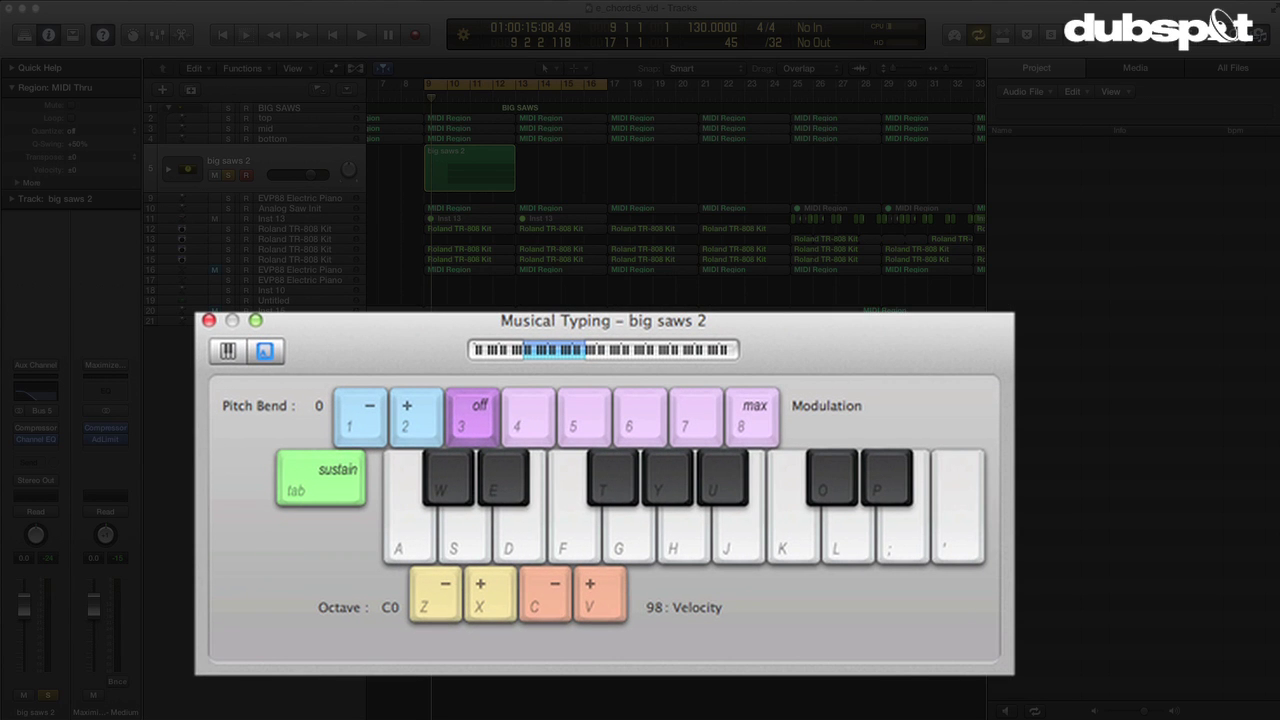
{"action": "key", "text": "f"}
{"action": "key", "text": "h"}
{"action": "key", "text": "d"}
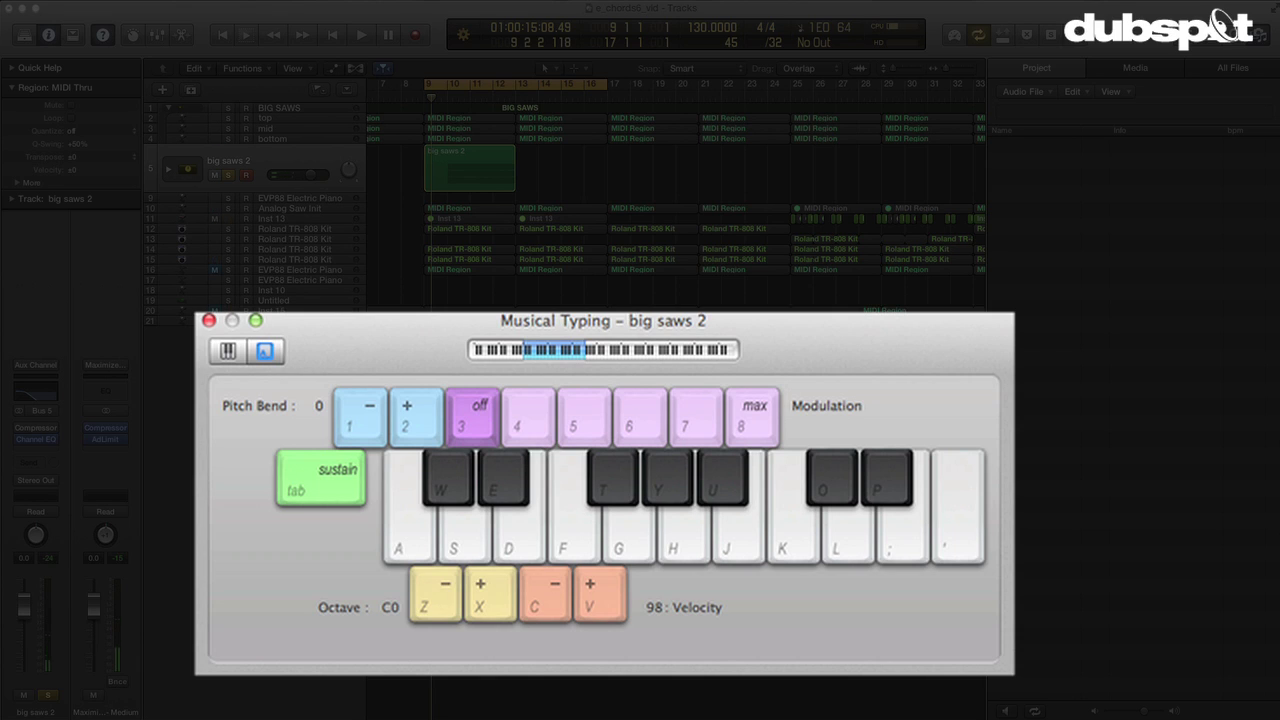